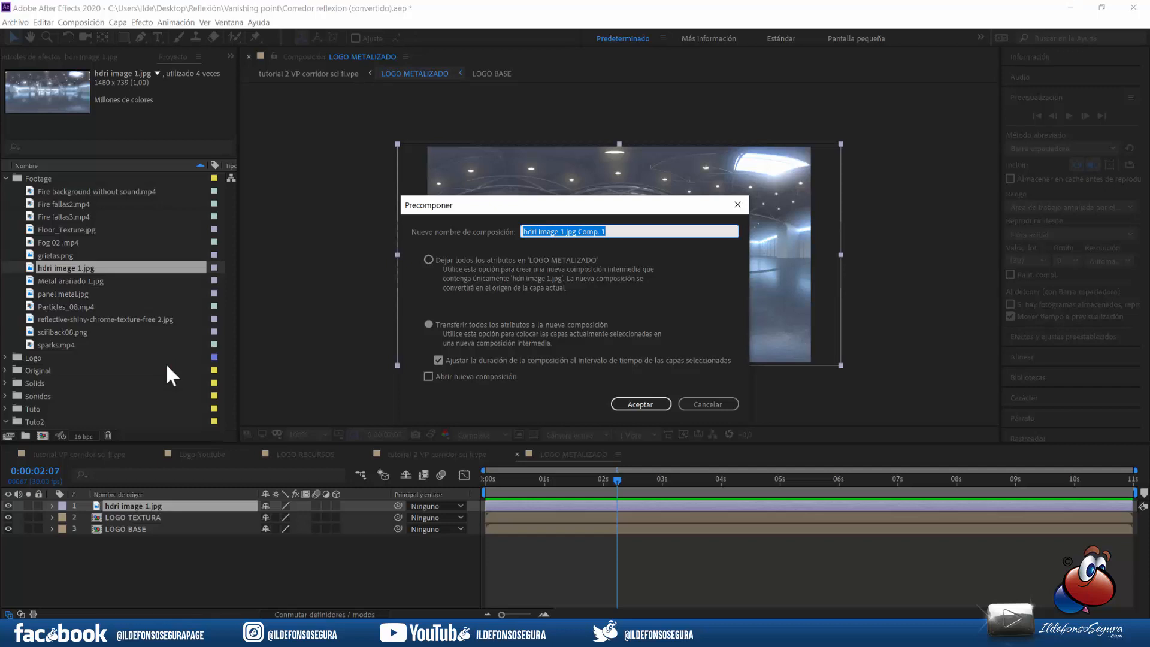
Step: Precompose the hdri image 1.jpg layer as "textura brillante", transferring all attributes, and open the new composition
type("textura brillante")
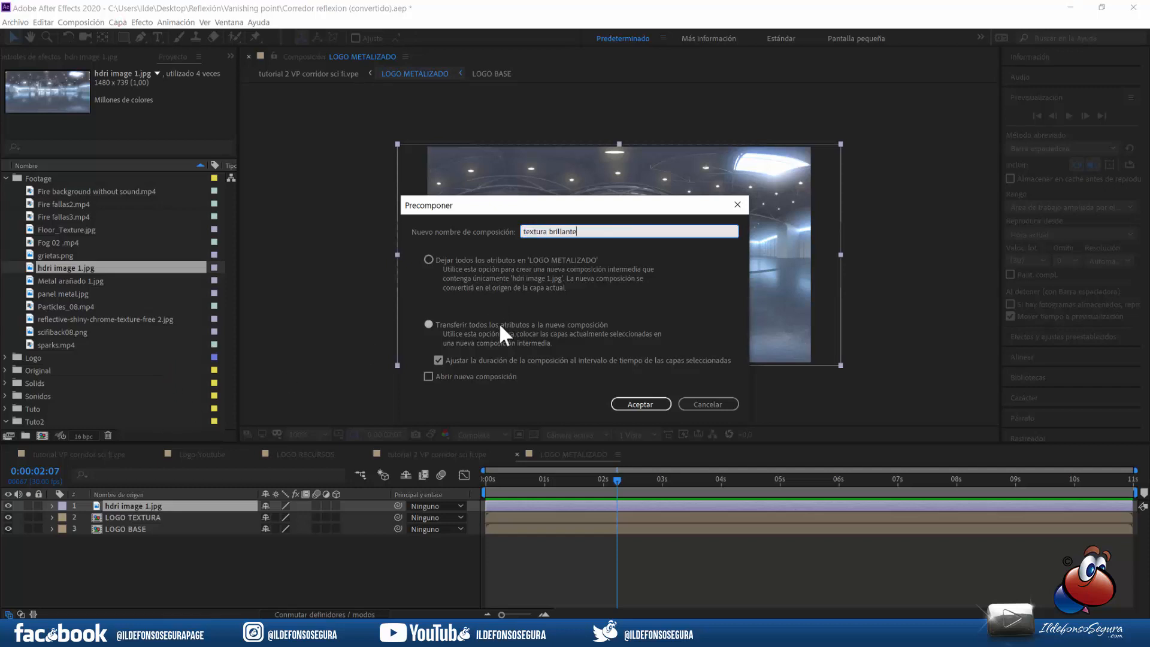
left_click(628, 405)
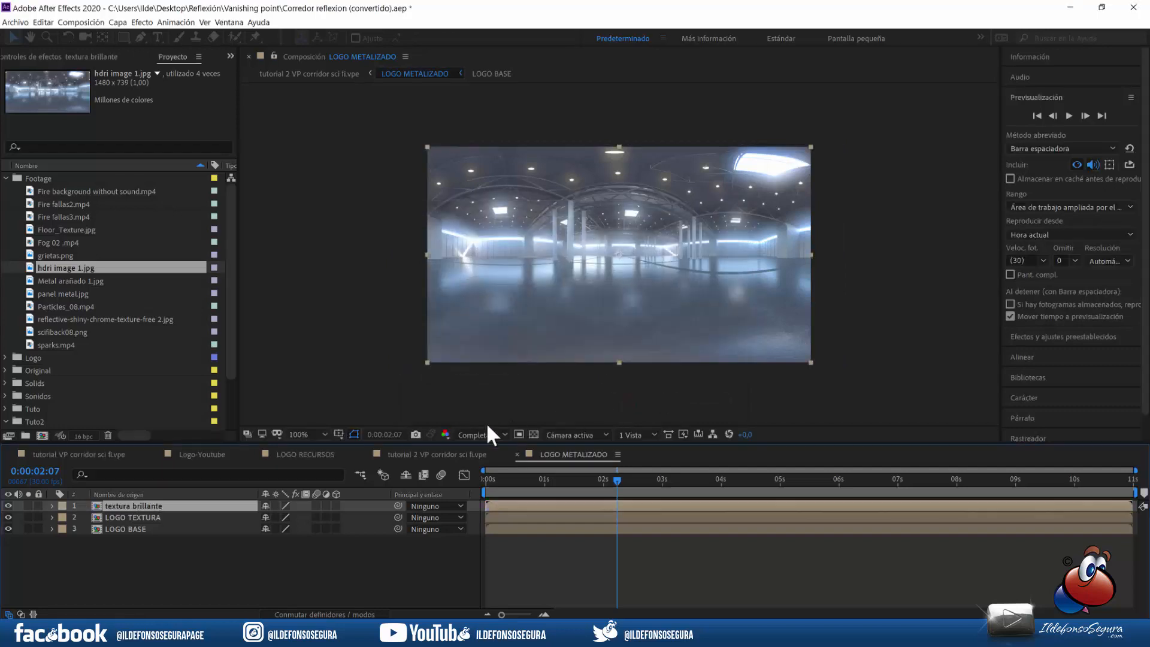
double_click(200, 505)
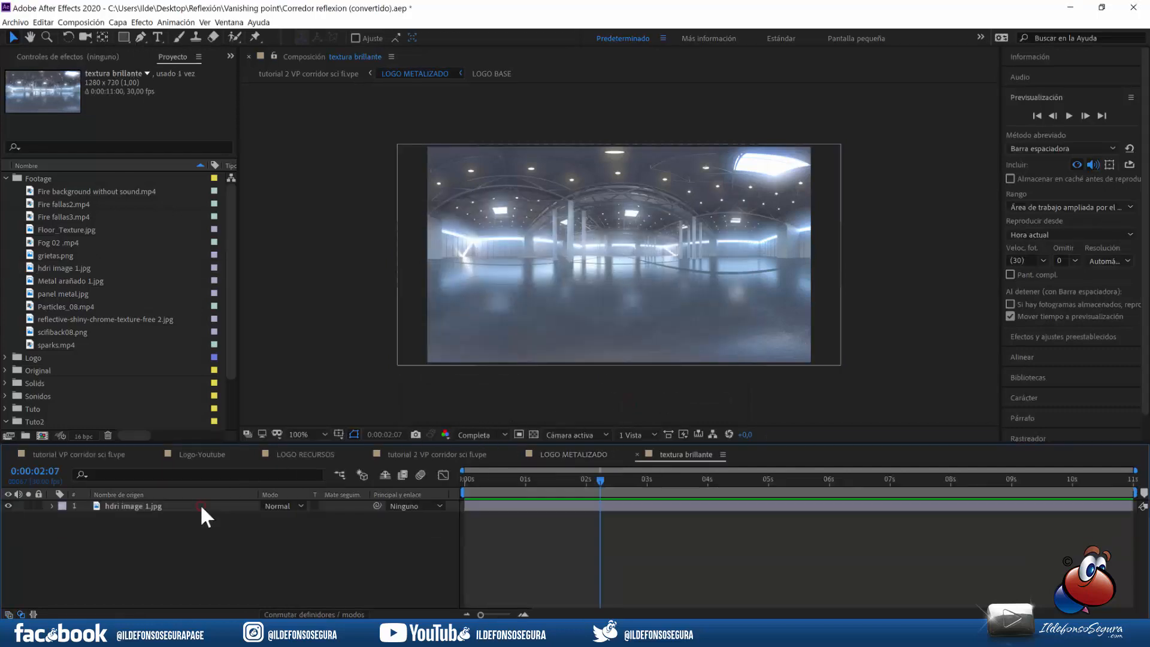
Step: Scale the hdri image 1.jpg layer to 115% in the textura brillante composition
left_click(167, 505)
key("s")
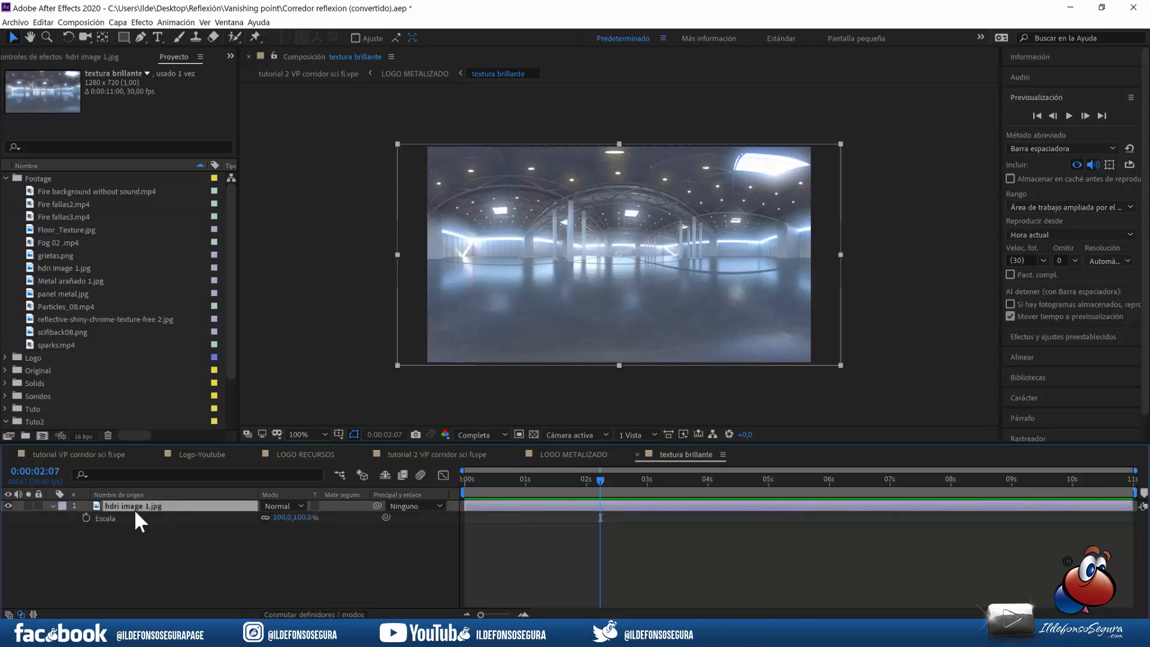
left_click(283, 516)
type("115")
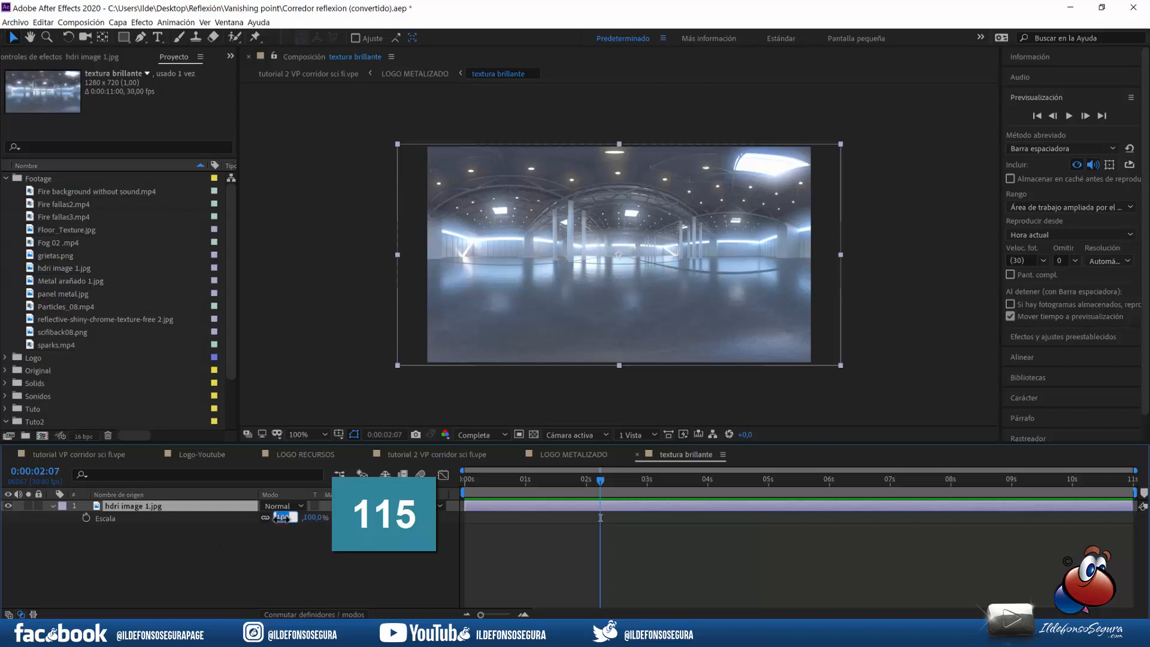
key("Return")
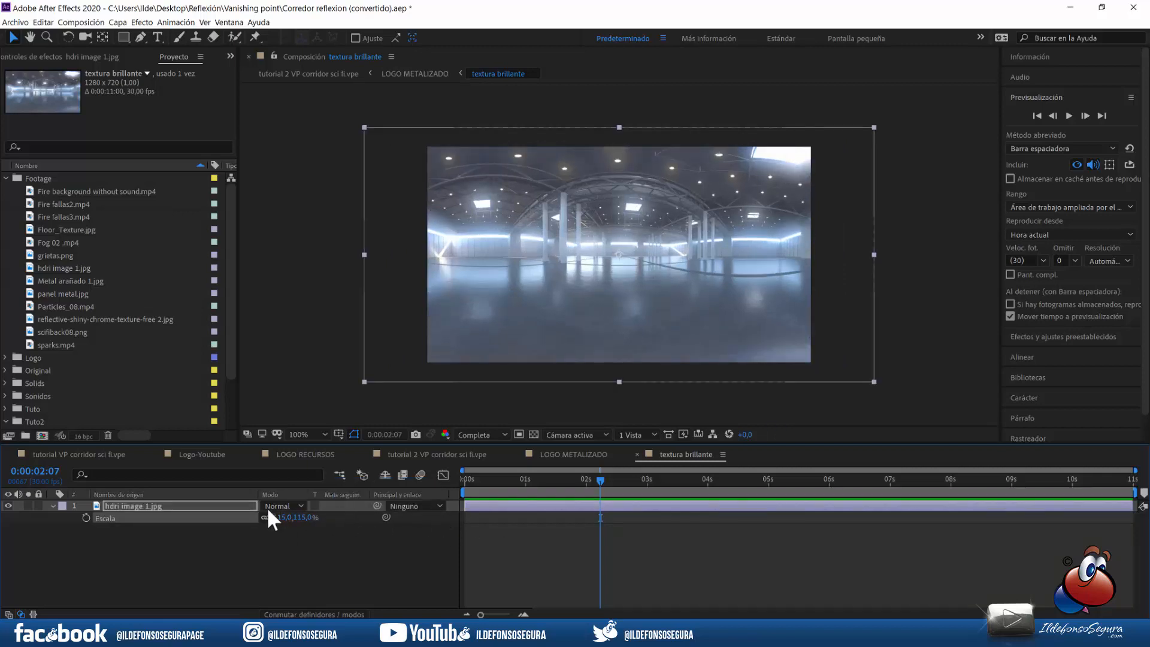
Step: At the first frame, set the hdri image 1.jpg layer's position to 607, 320 and add a position keyframe
key("p")
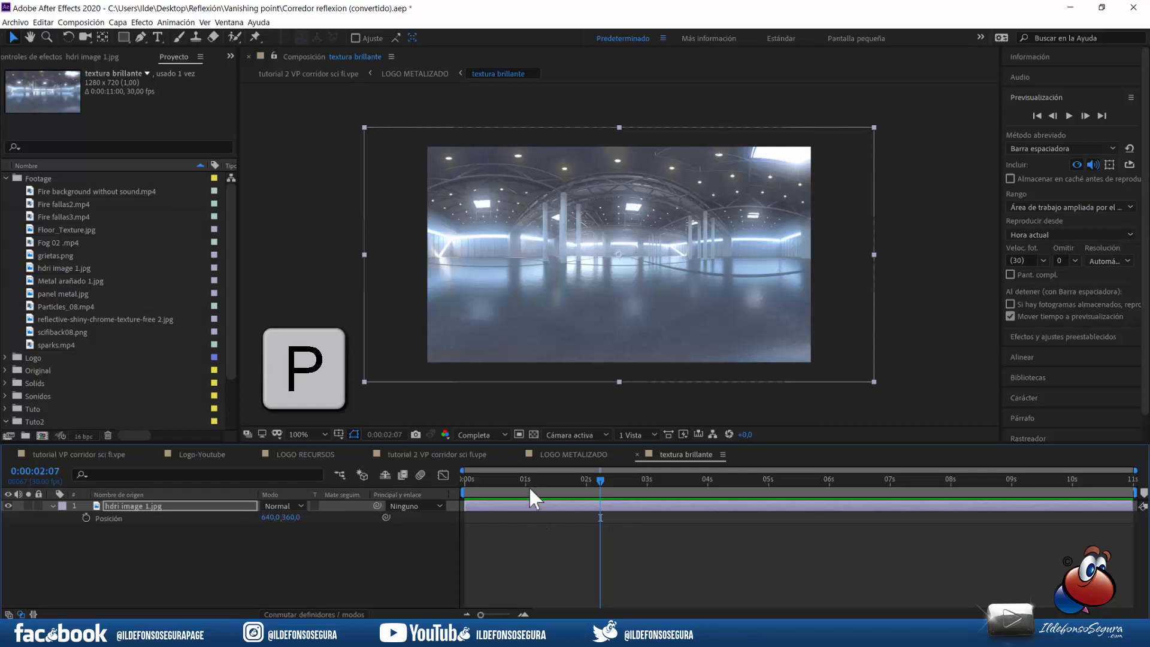
left_click_drag(527, 482, 435, 473)
left_click(282, 517)
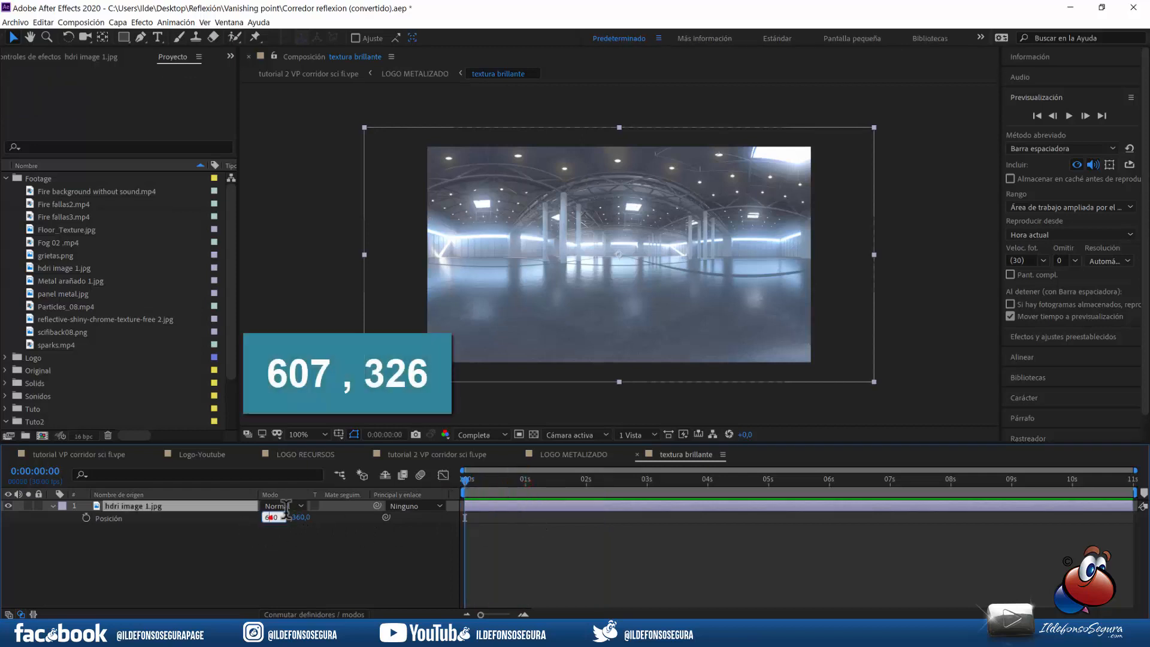
type("607")
key("Tab")
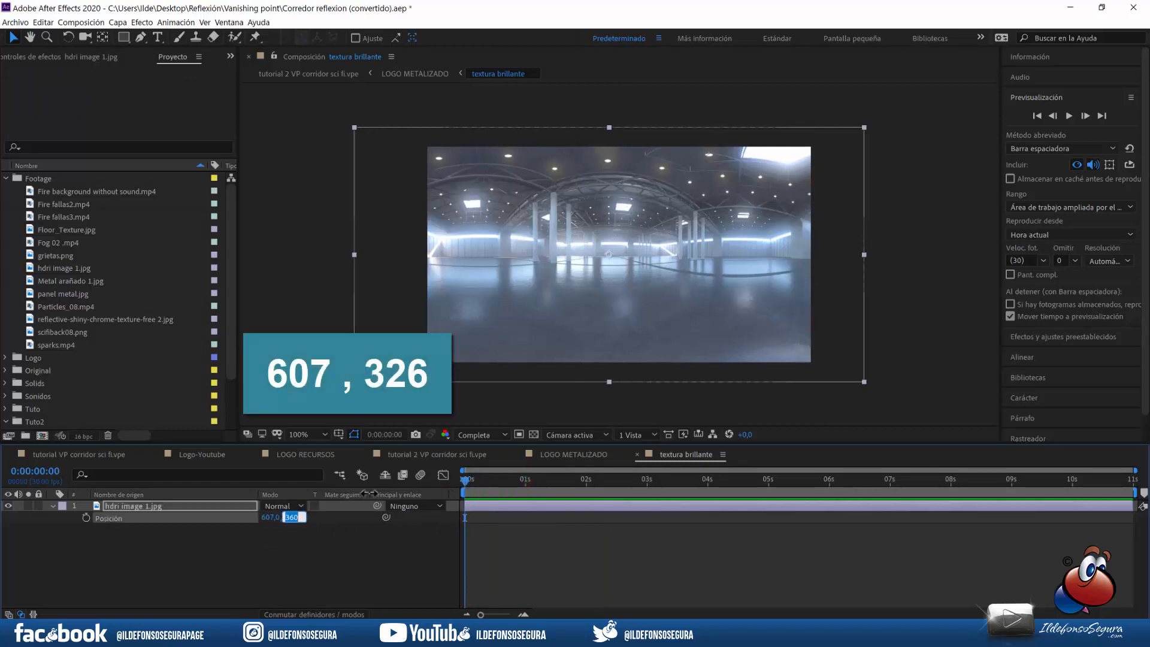
type("320")
key("Tab")
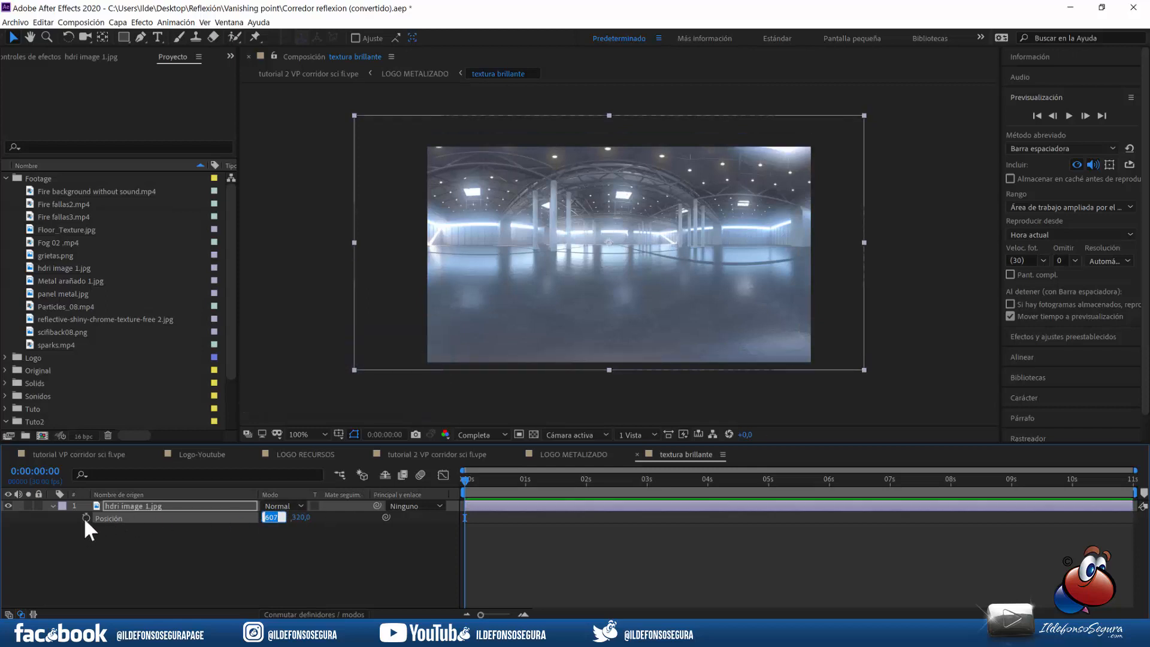
left_click(85, 518)
Step: At 0:00:10:29, set the hdri image 1.jpg layer's horizontal position to 806 for a second keyframe
left_click_drag(463, 480, 1130, 479)
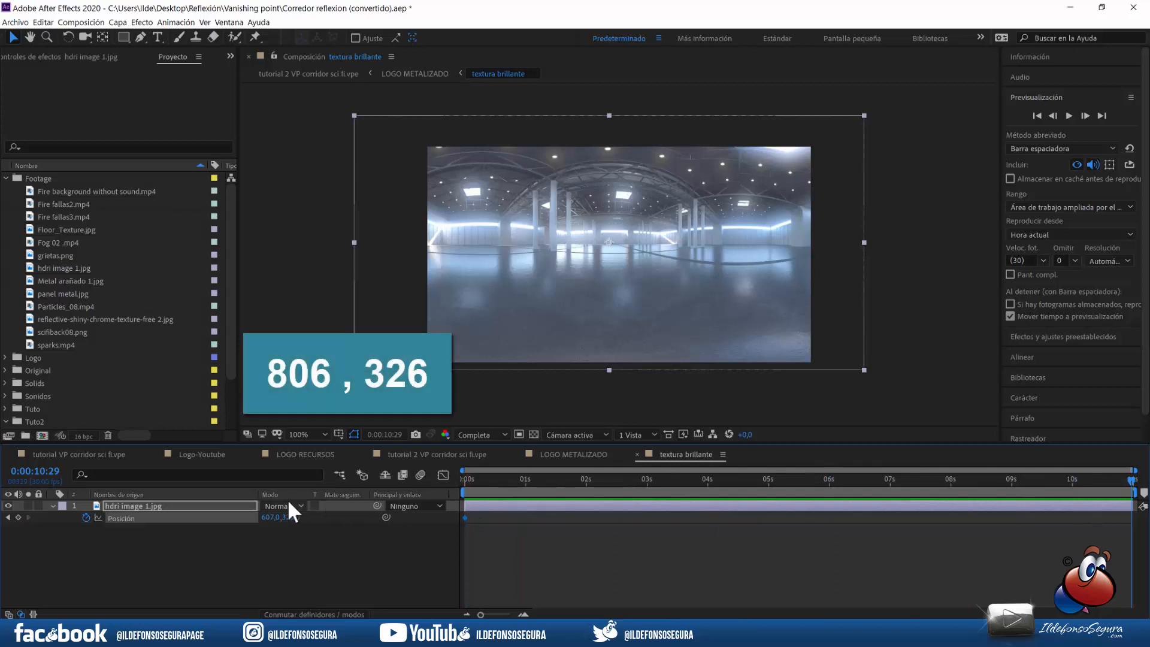
left_click(276, 517)
type("806")
left_click(280, 566)
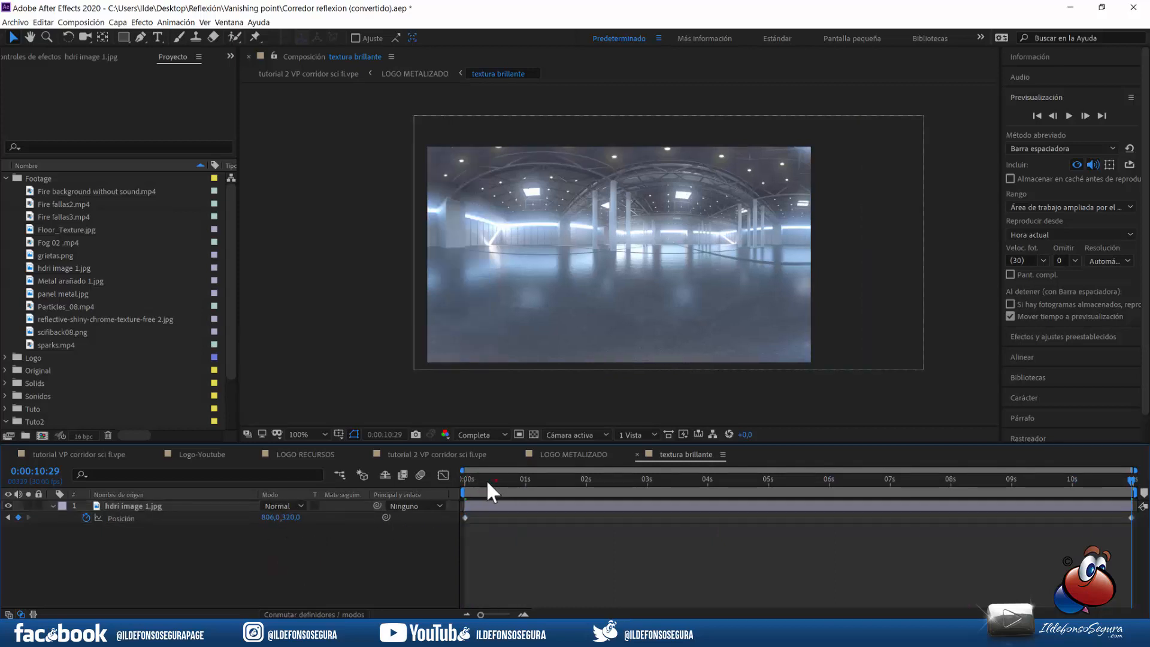
Step: Preview the horizontal position animation from the first frame and return to the start
key("Home")
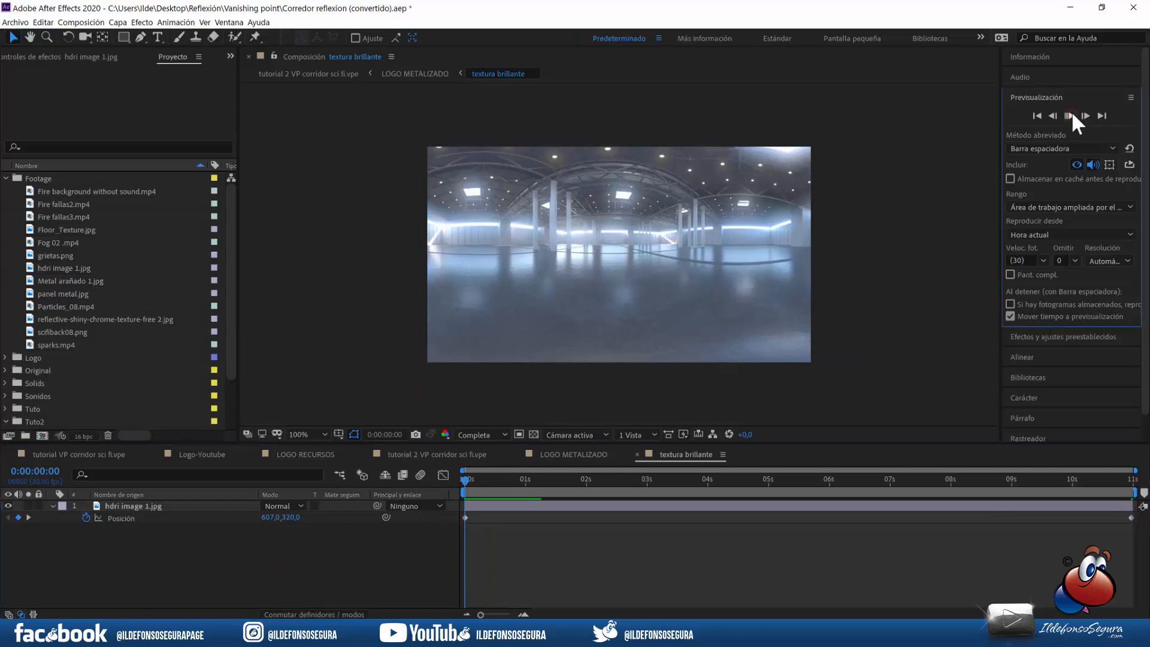
left_click(1069, 114)
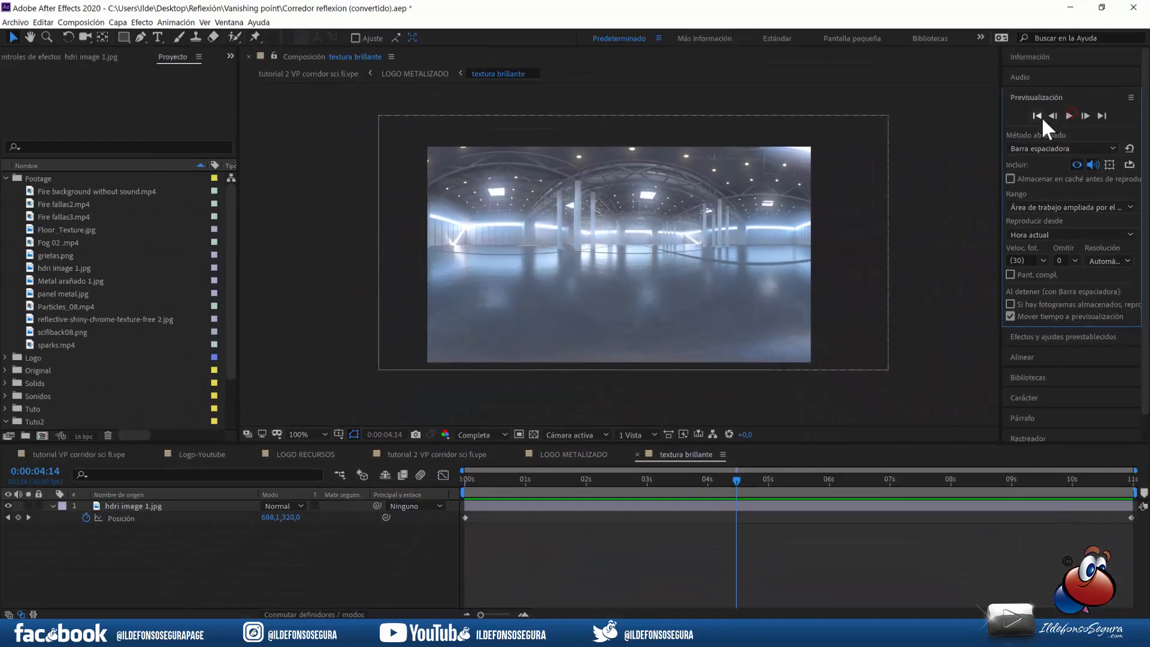
left_click(1036, 115)
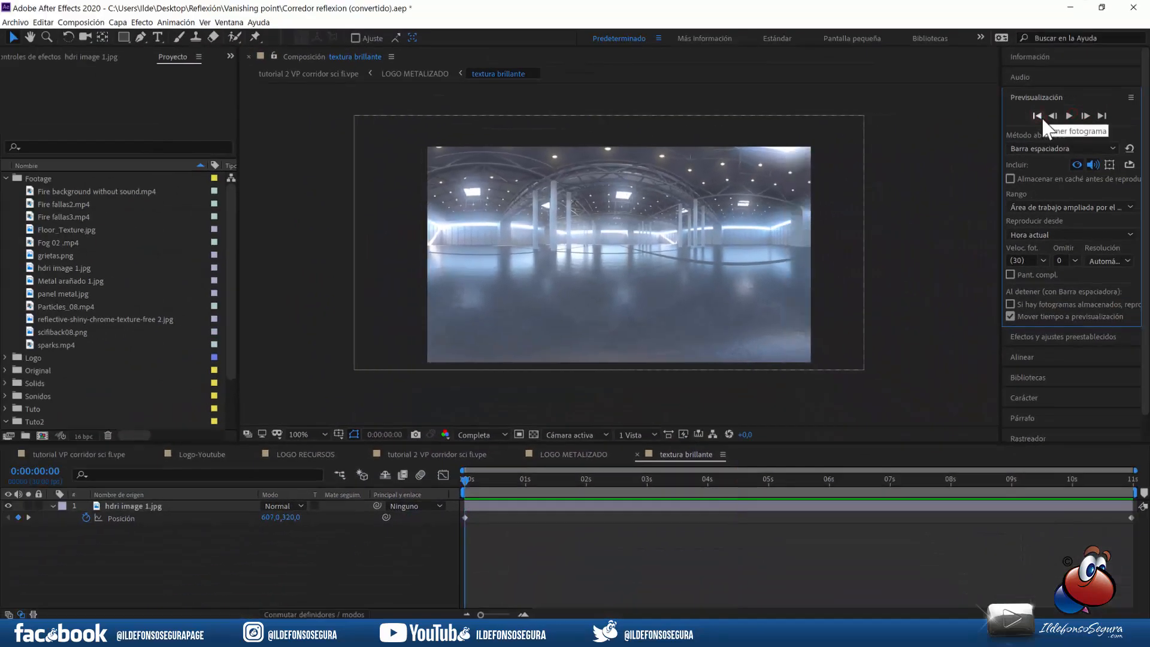
Step: Find the Tinción effect and apply it to the hdri image 1.jpg layer
left_click(1045, 333)
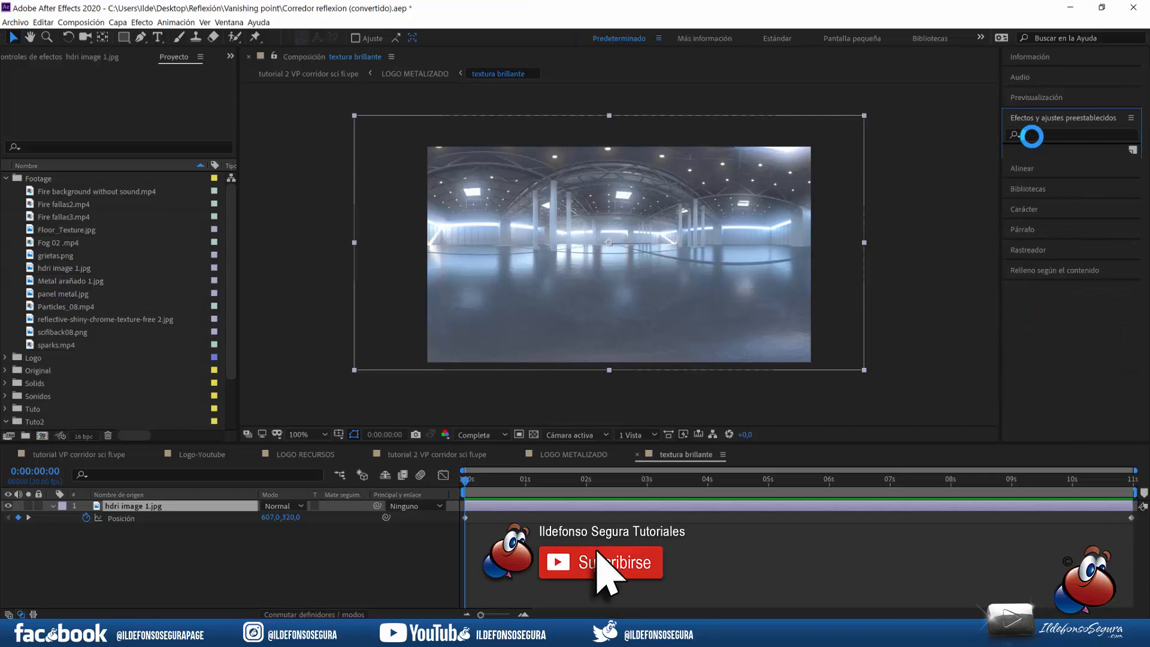
left_click(1031, 136)
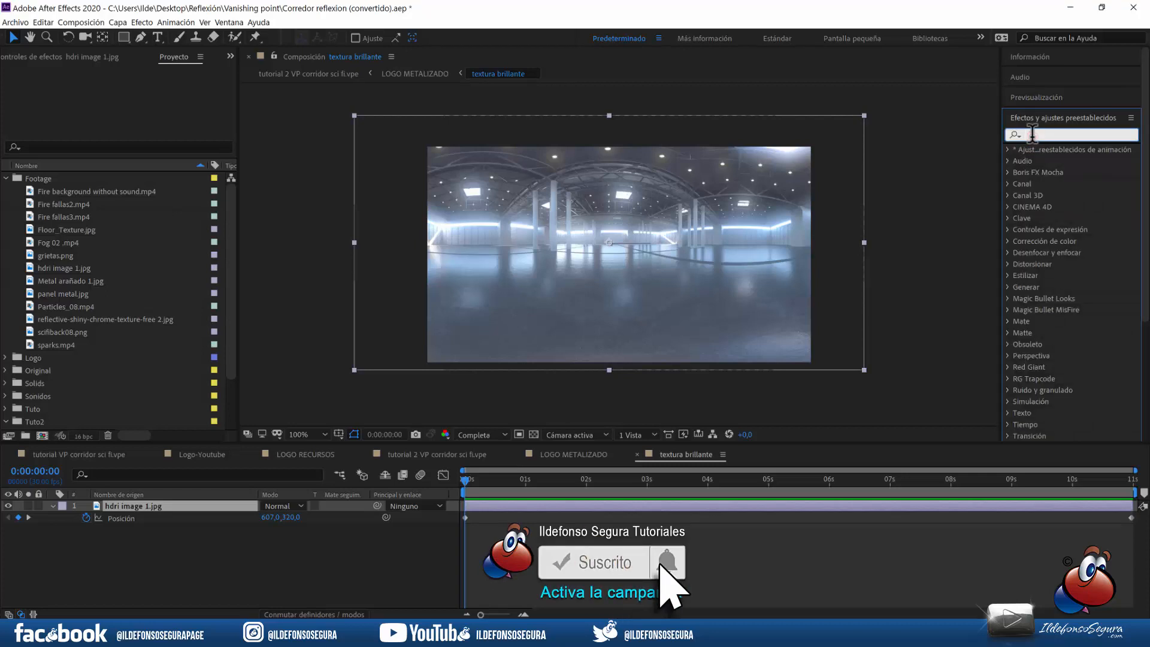
type("tinci")
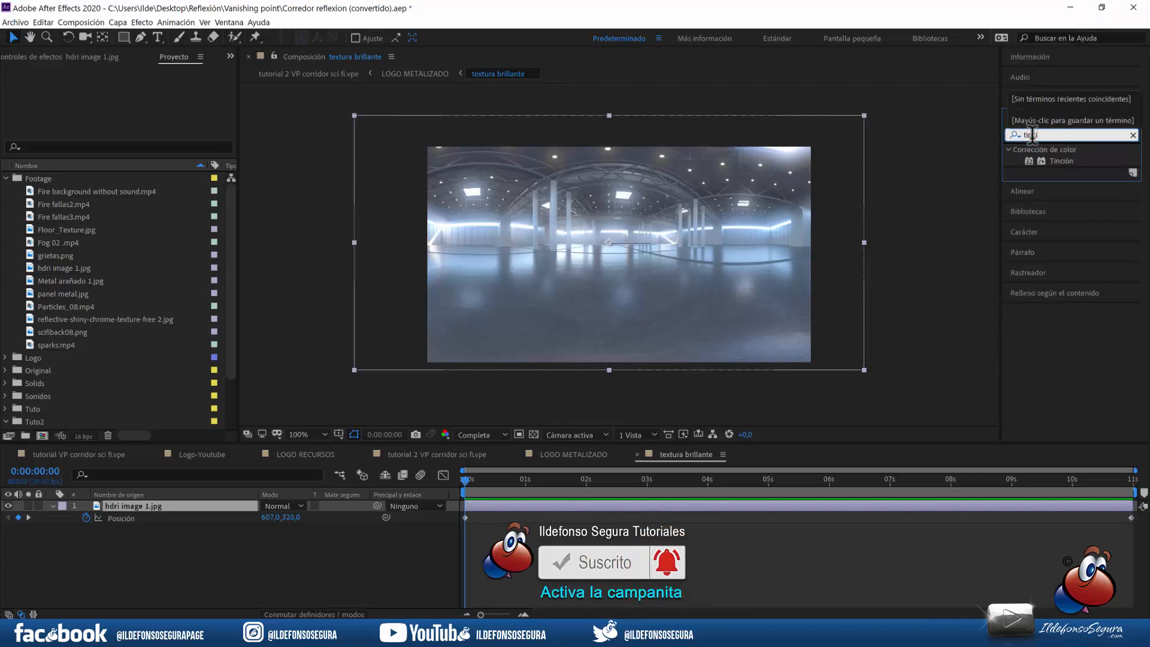
left_click_drag(1047, 161, 218, 502)
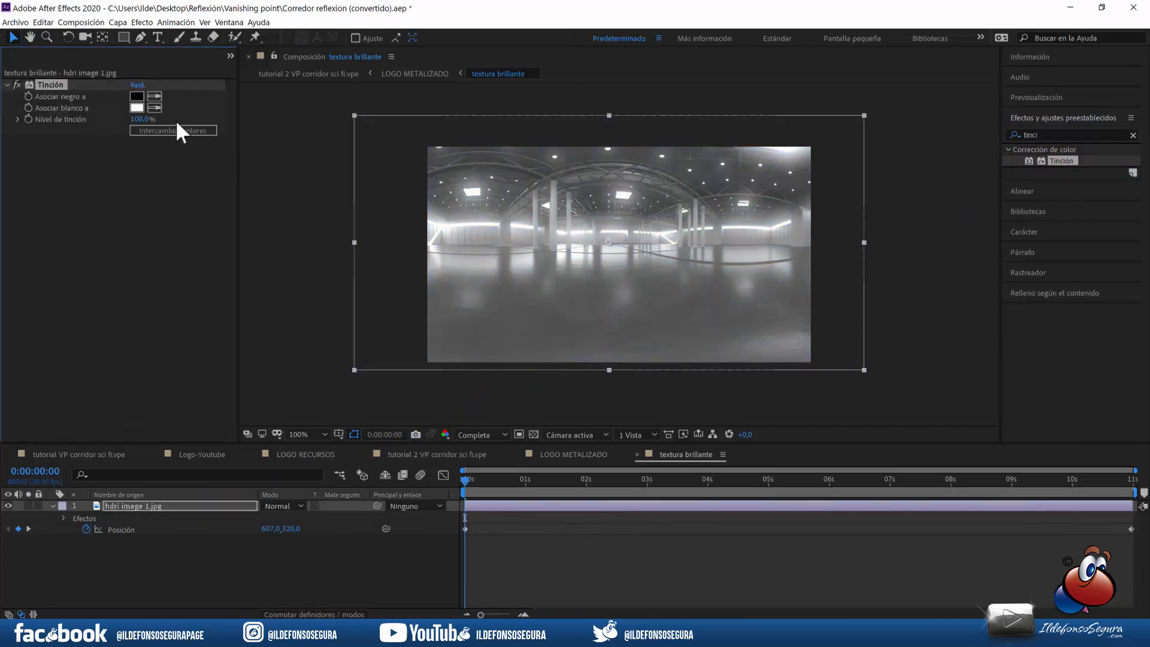
Step: Add reflective-shiny-chrome-texture-free 2.jpg above the hdri image 1.jpg layer and apply the Tinción effect to it
left_click(230, 55)
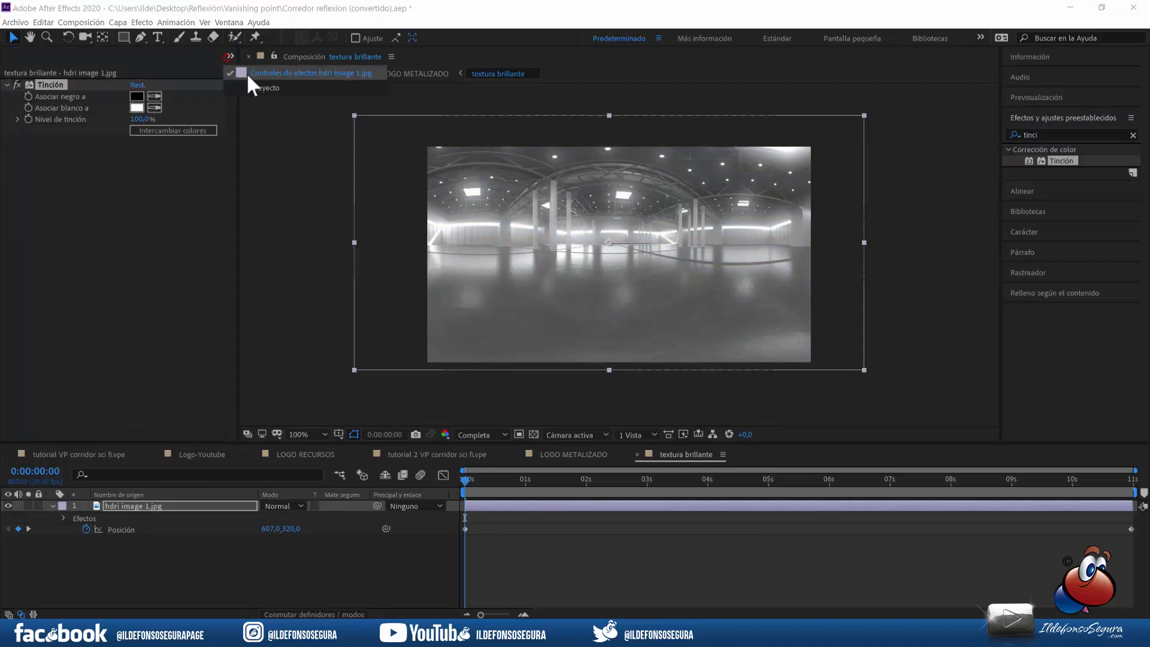
left_click(271, 82)
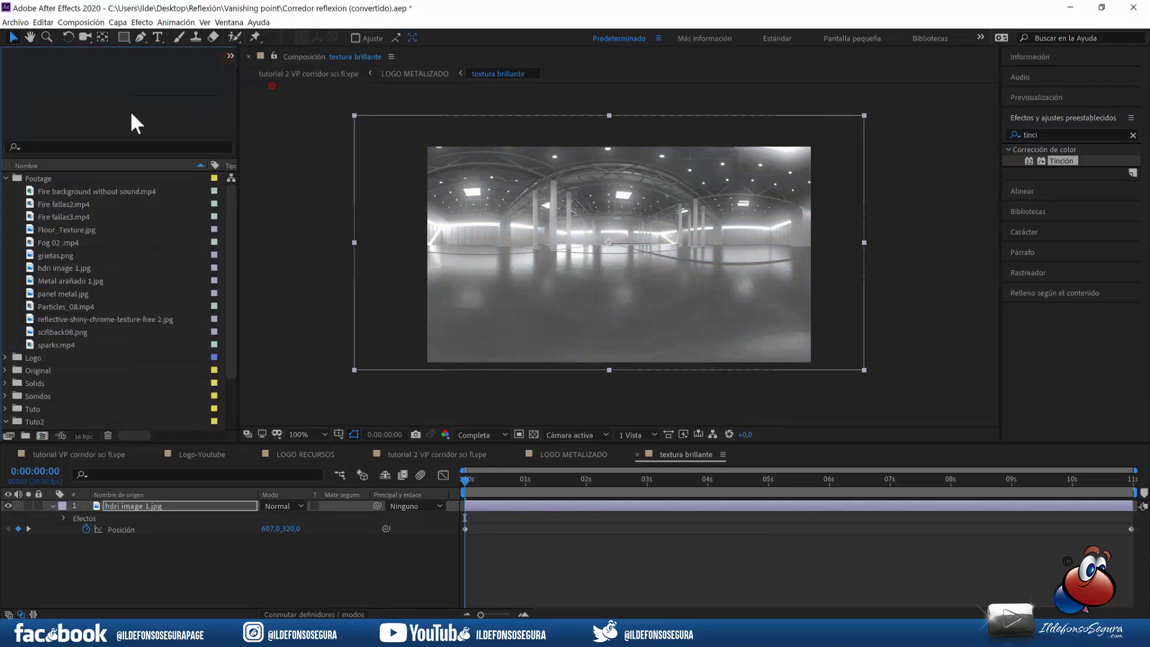
left_click(81, 318)
left_click_drag(91, 318, 97, 501)
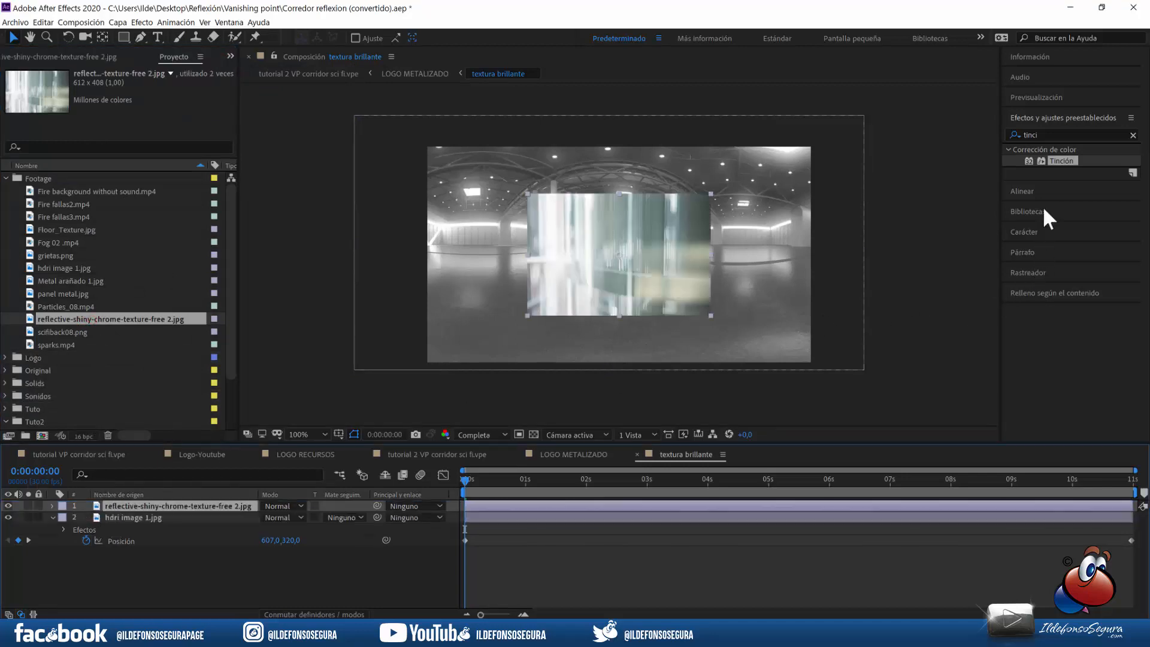
left_click_drag(1055, 161, 161, 509)
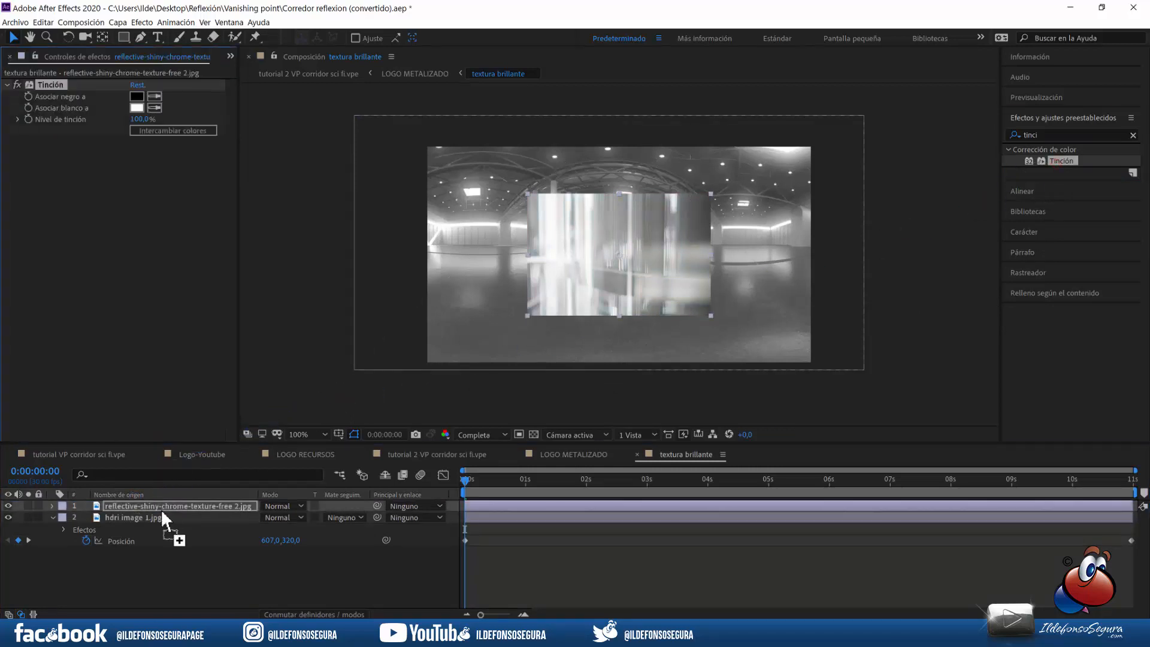
Step: Scale the reflective-shiny-chrome-texture-free 2.jpg layer to 261%
key("s")
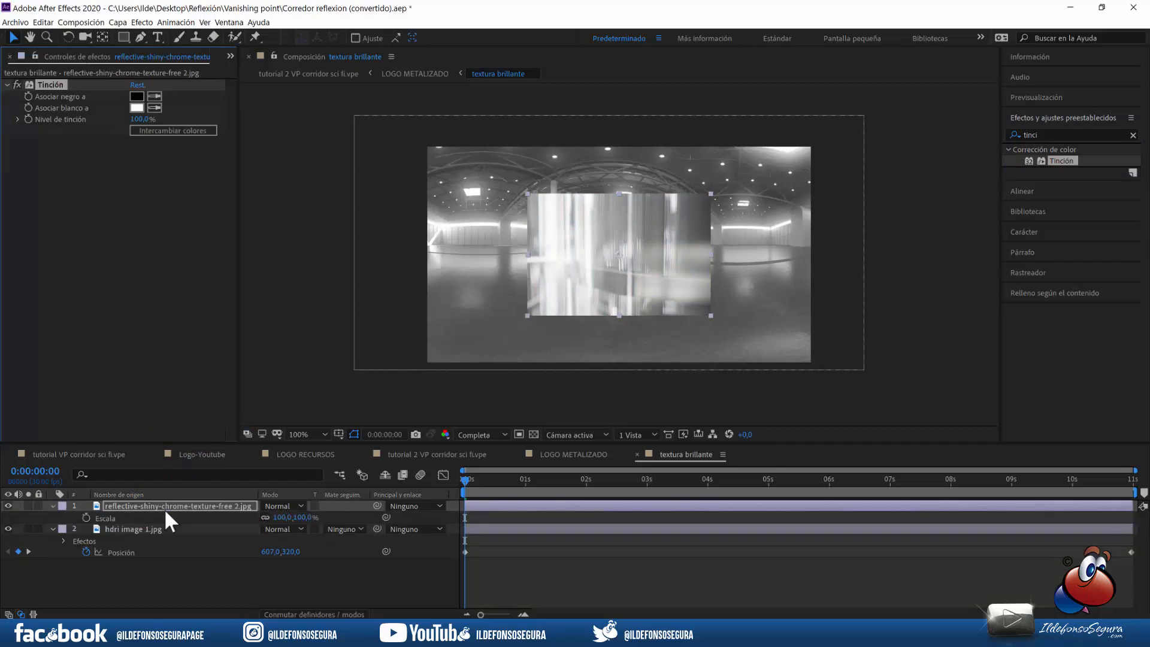
left_click(279, 517)
type("261")
key("Tab")
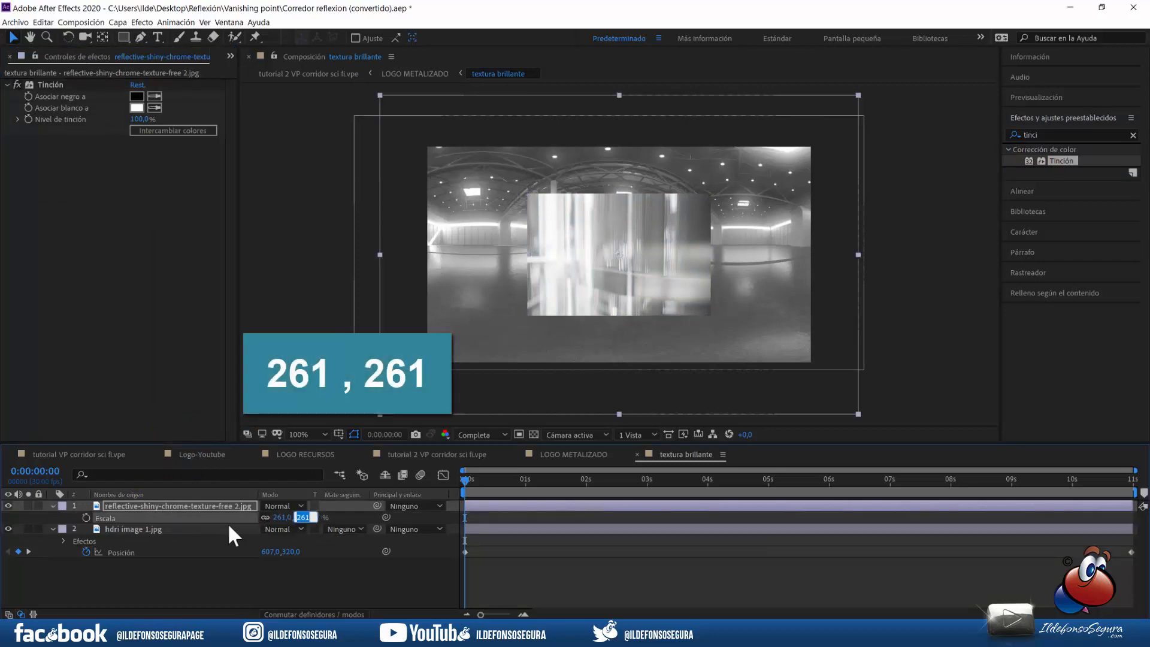
Step: Set the chrome texture layer's horizontal position to 673 and its blending mode to Multiplicar
left_click(231, 506)
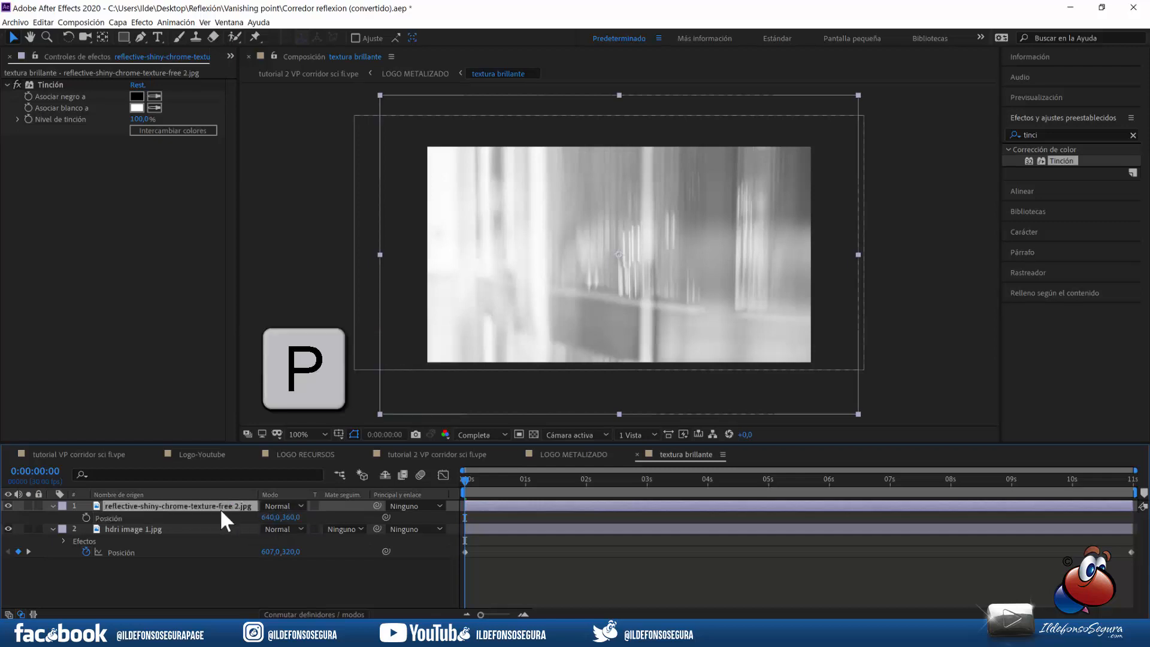
left_click(268, 516)
type("673")
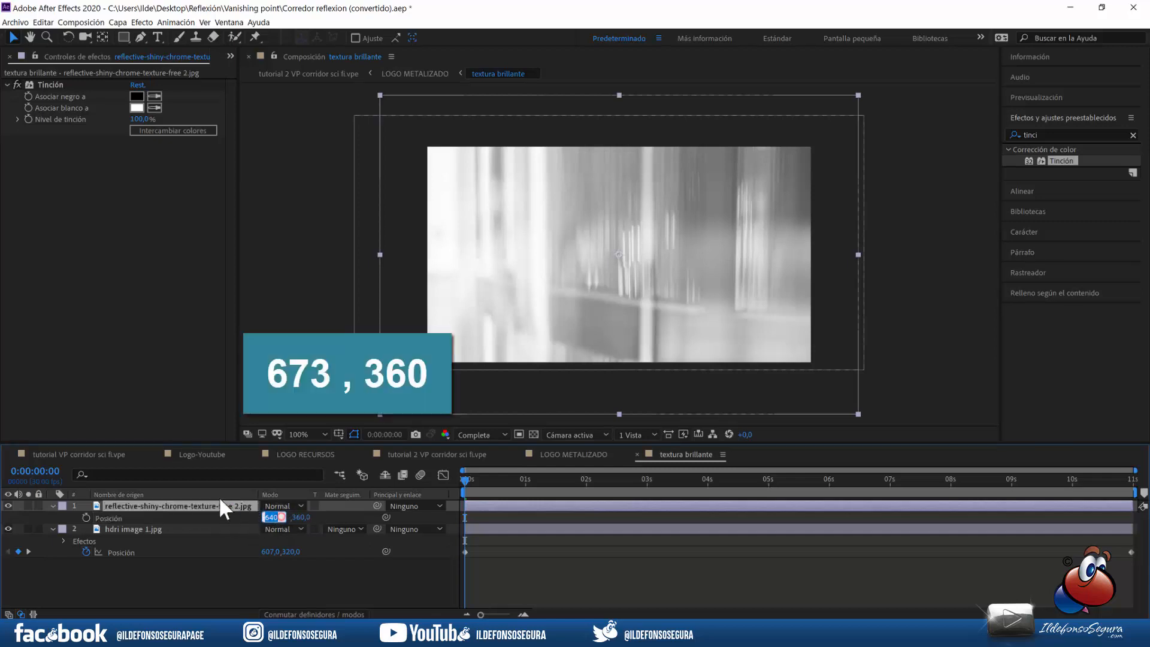
left_click(215, 570)
left_click(300, 506)
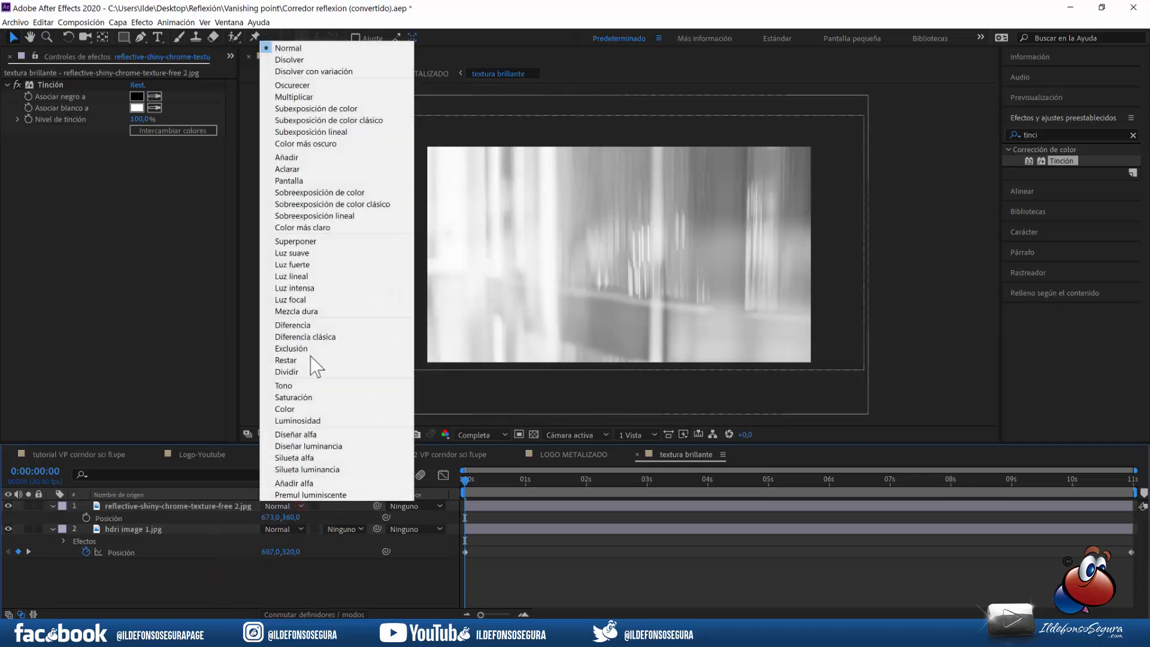
left_click(316, 97)
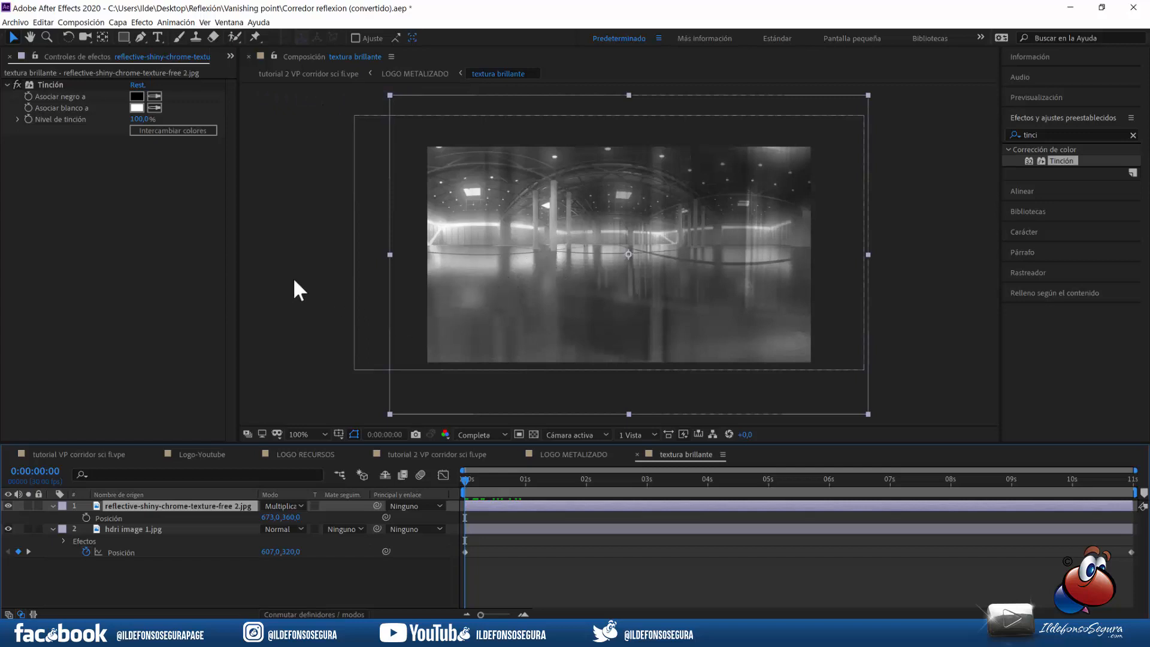
Step: Create a black 1280 x 720 px solid named RUIDO in the textura brillante composition
right_click(162, 564)
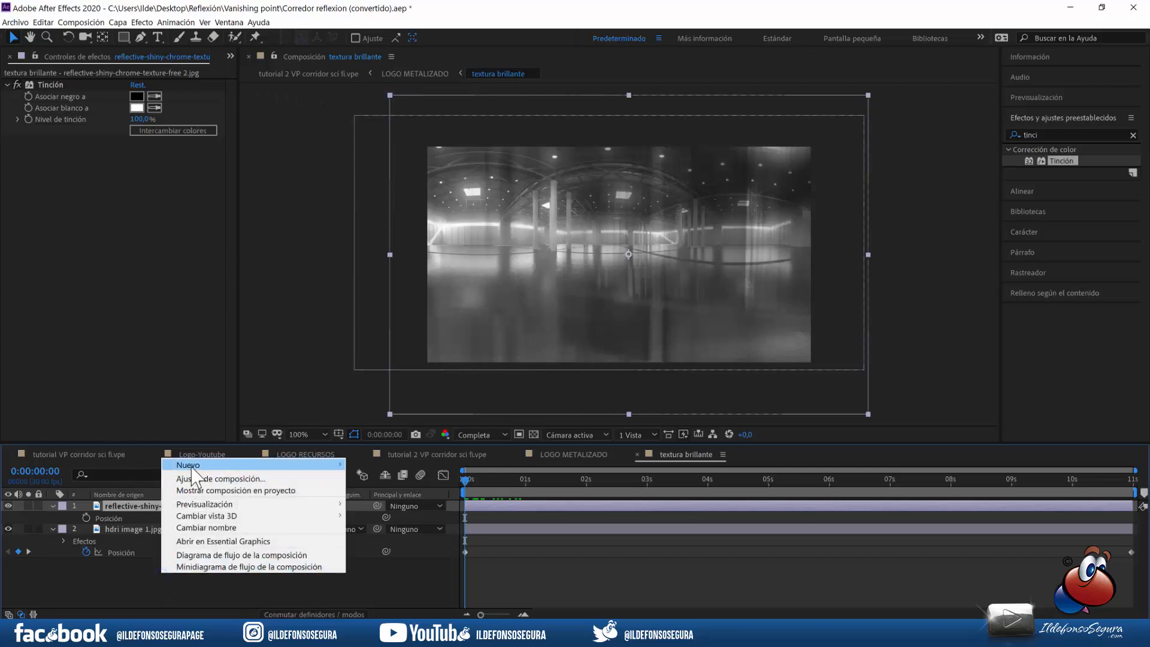
mouse_move(195, 466)
left_click(372, 490)
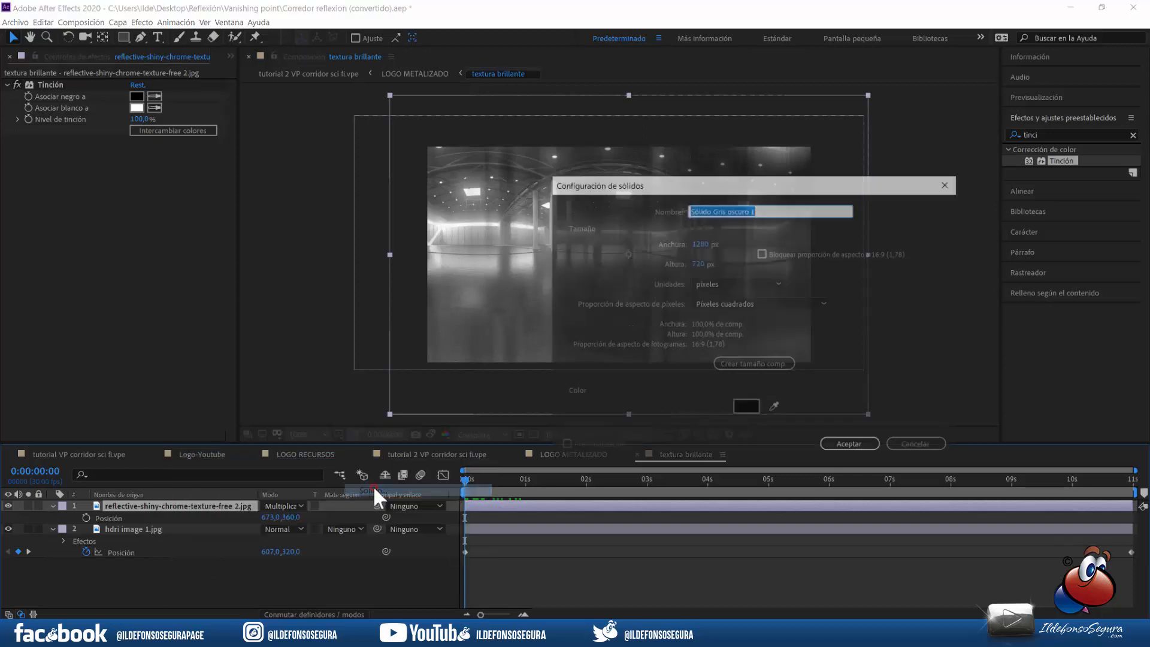
type("RUIDO")
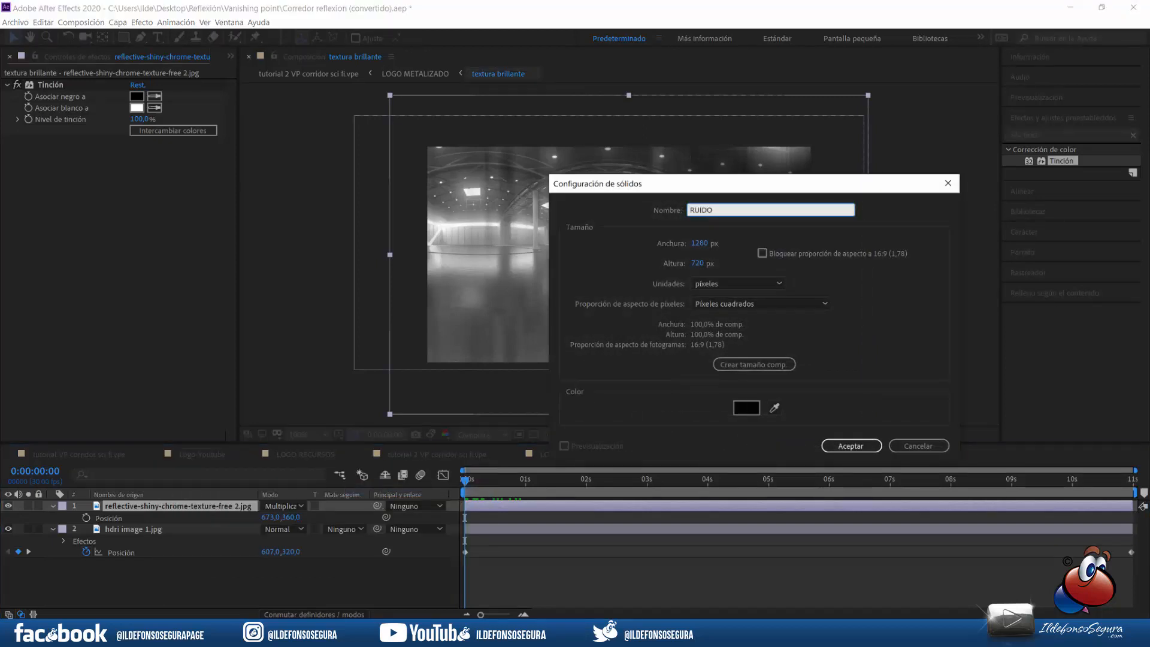
left_click(848, 447)
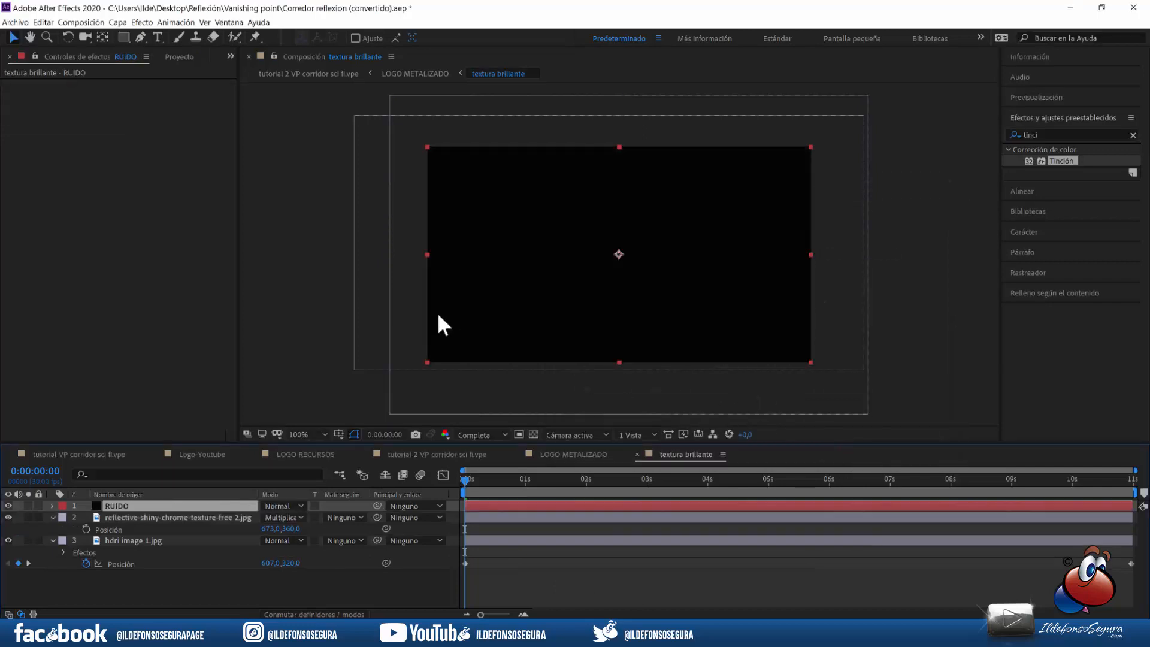
Step: Apply the Ruido fractal effect to the RUIDO layer
key("ctrl+space")
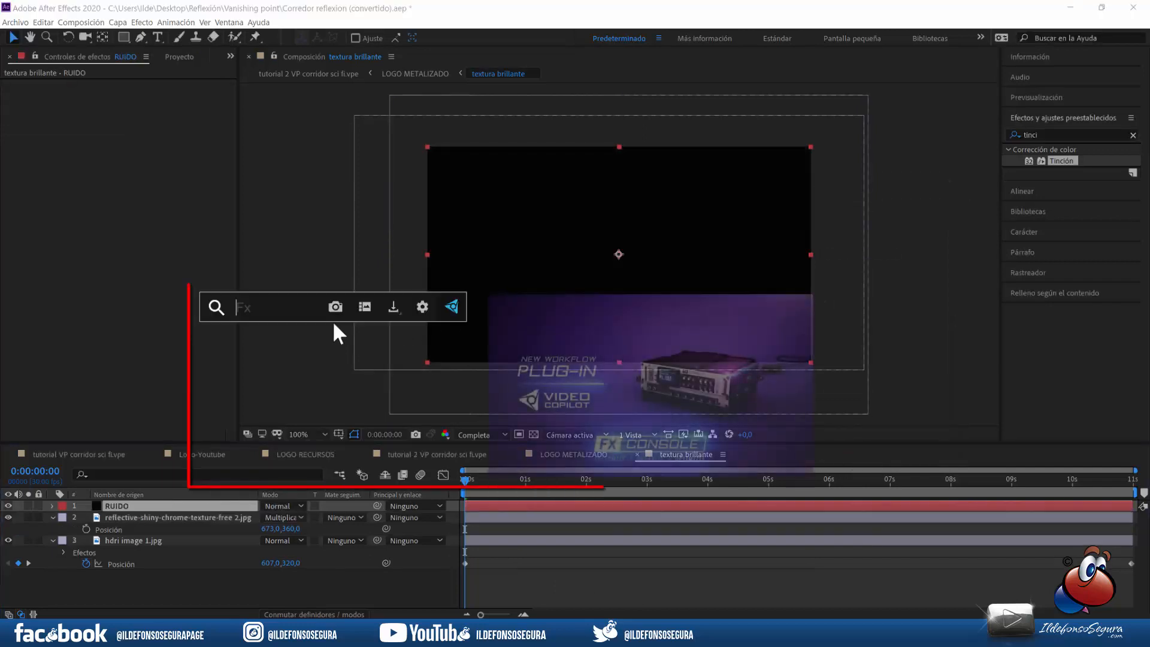
type("ruido")
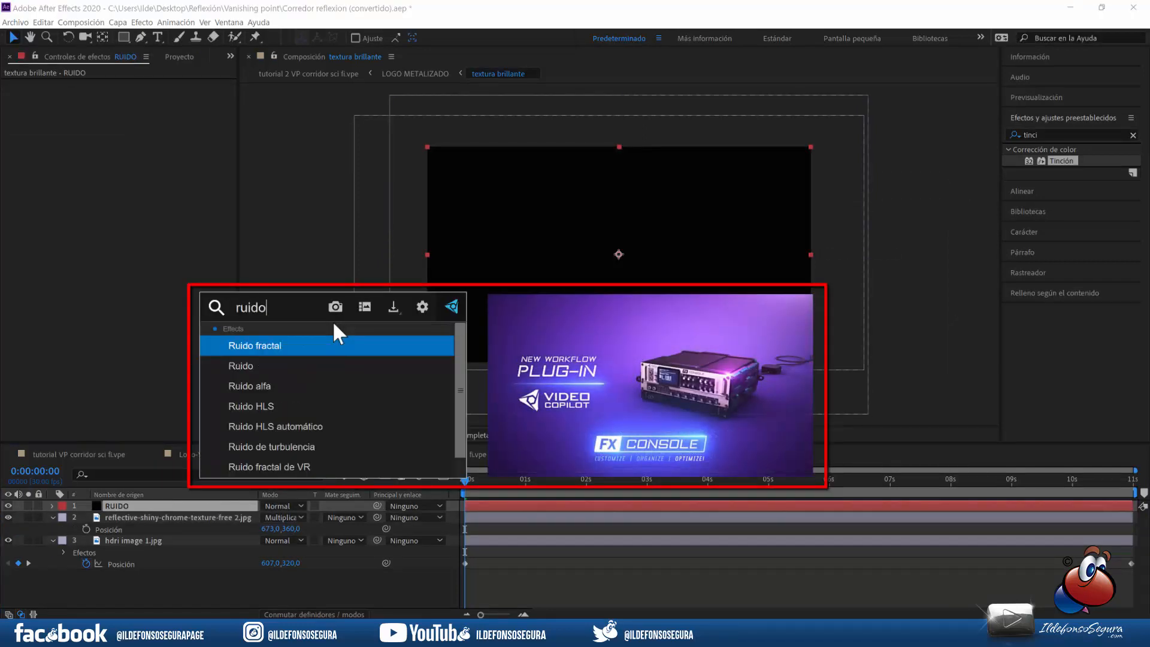
left_click(273, 345)
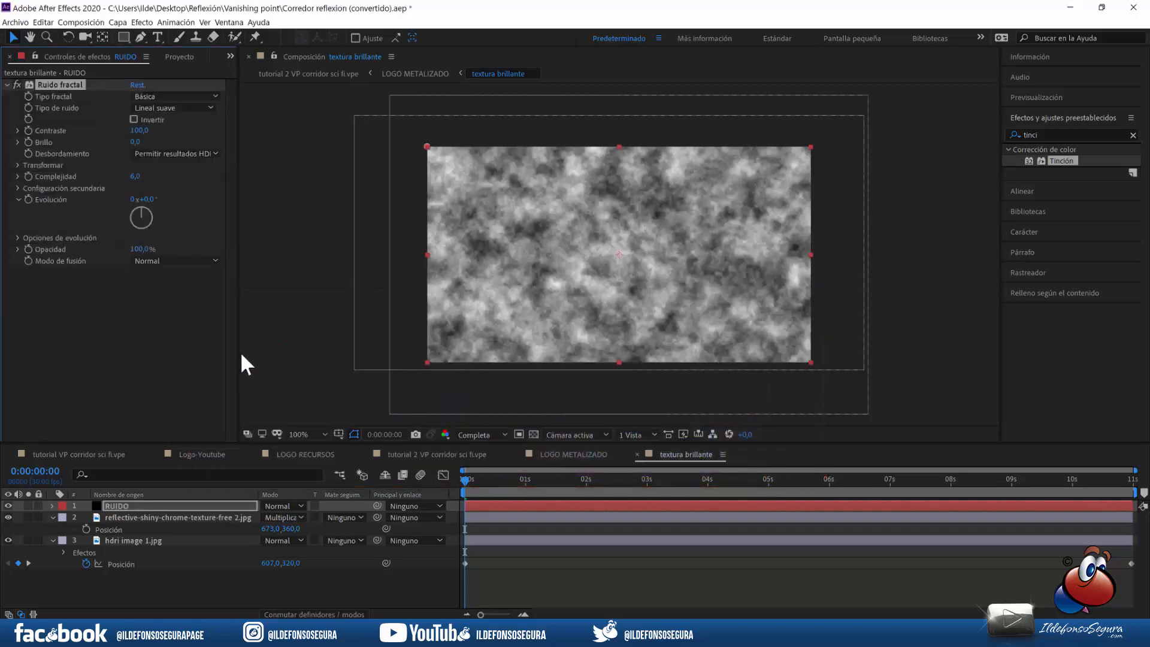
Step: Set the RUIDO layer's fractal noise to Contraste 342, Brillo 2 and Complejidad 10
left_click(143, 131)
key("Tab")
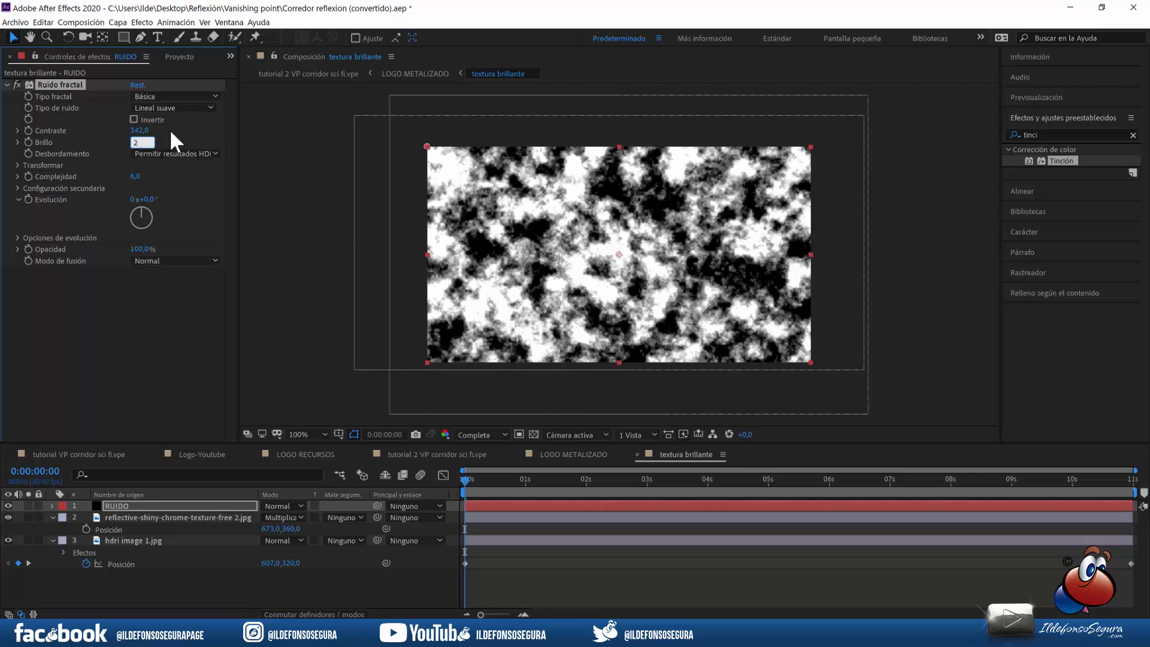
key("Tab")
type("10")
Step: Set the Escala of the RUIDO layer's fractal noise transform to 2
left_click(18, 165)
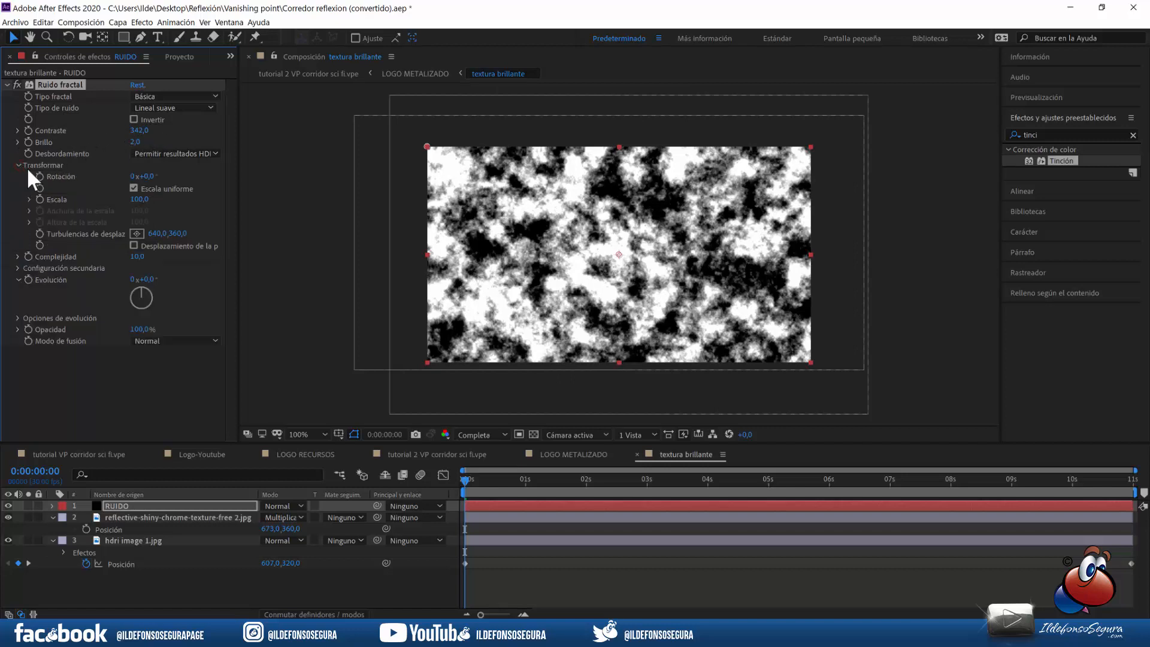
left_click(142, 201)
type("2")
key("Return")
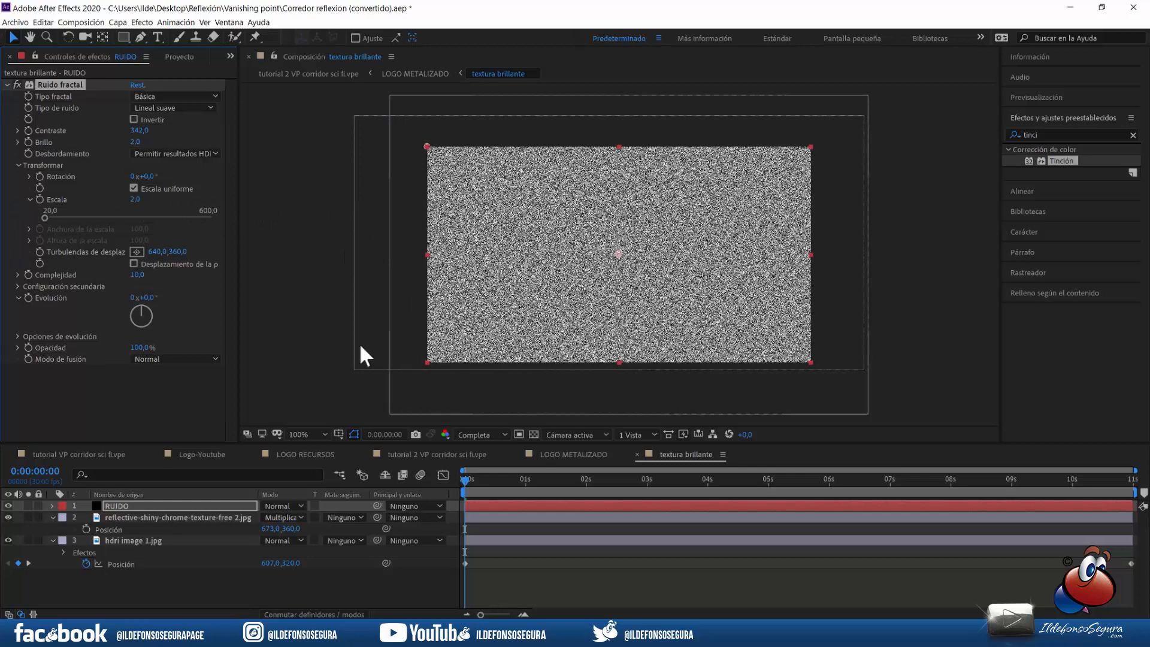
Step: Set the RUIDO layer's blending mode to Luz suave and its opacity to 15%, and compare the image with and without the noise
left_click(279, 506)
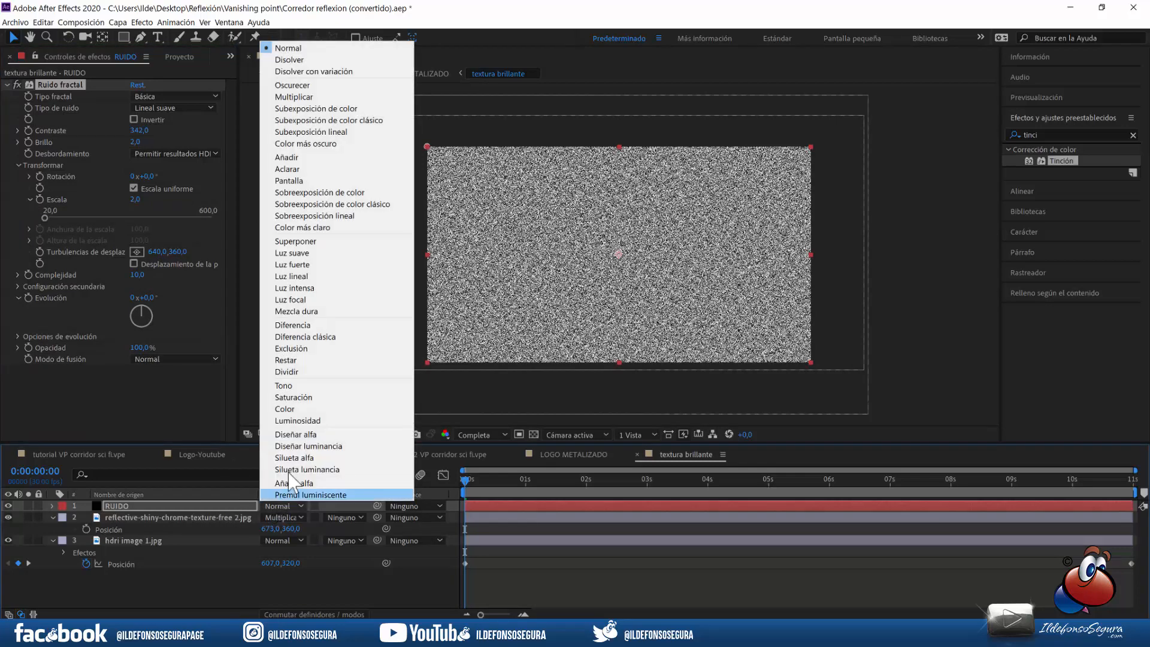
left_click(316, 253)
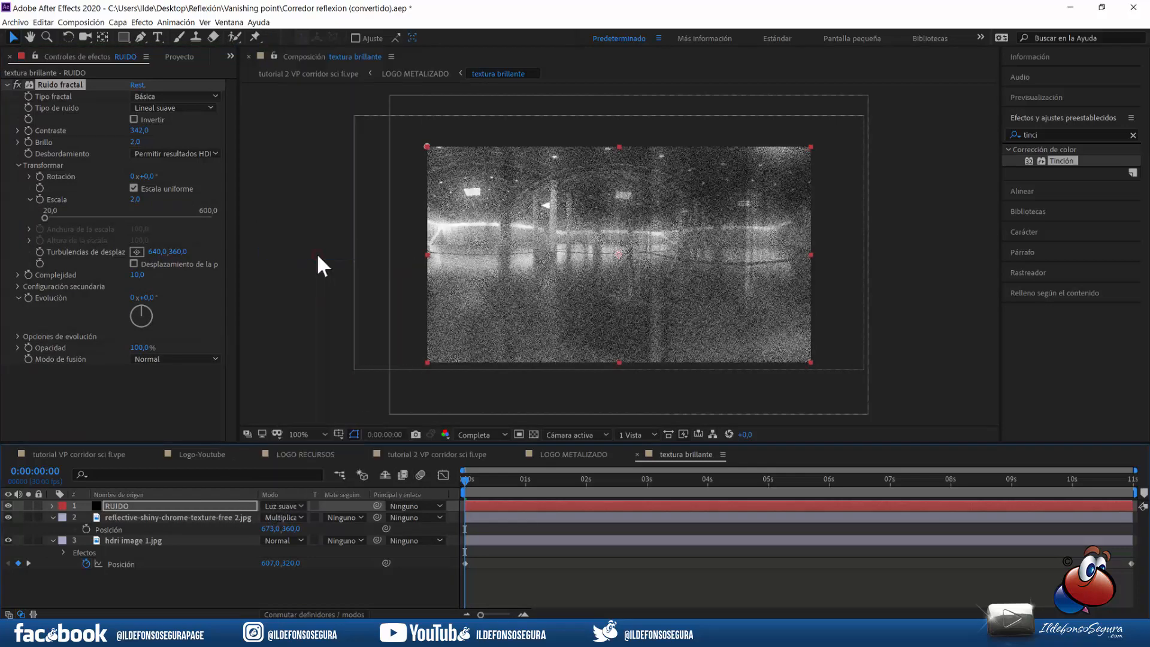
key("t")
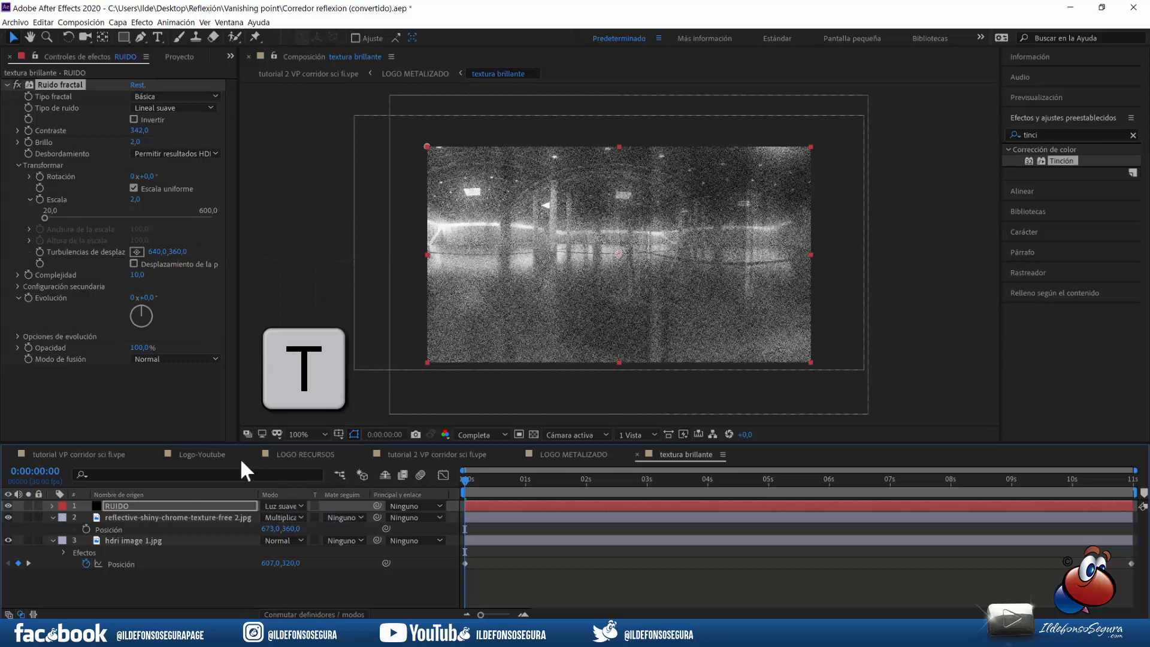
left_click(185, 505)
key("t")
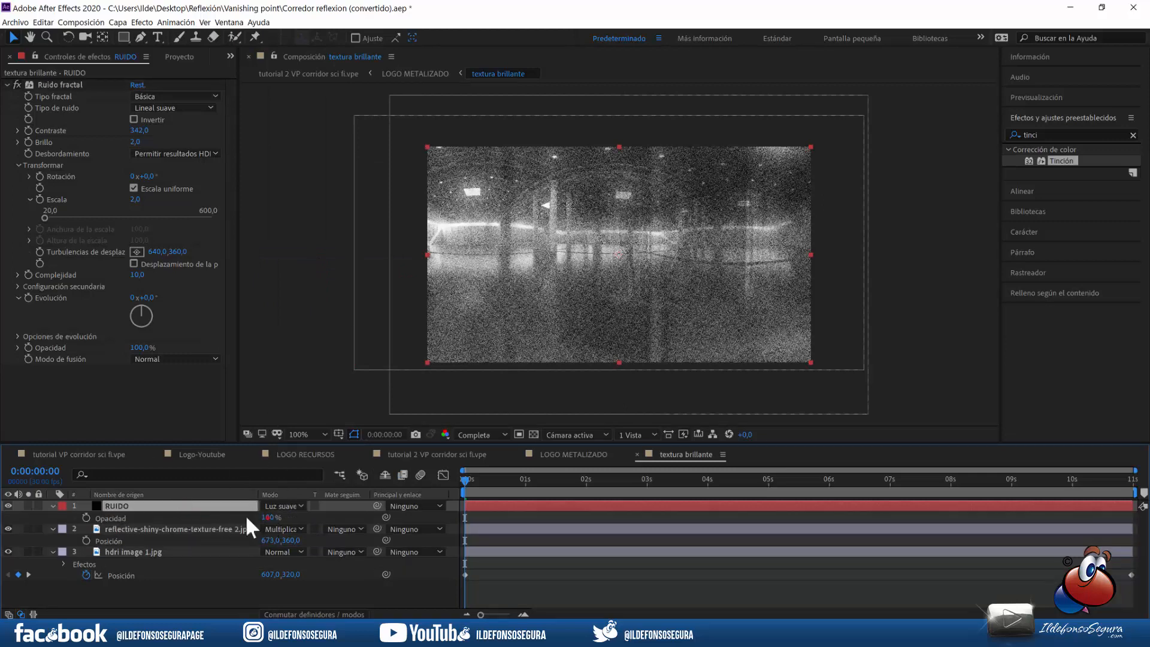
left_click(263, 518)
type("15")
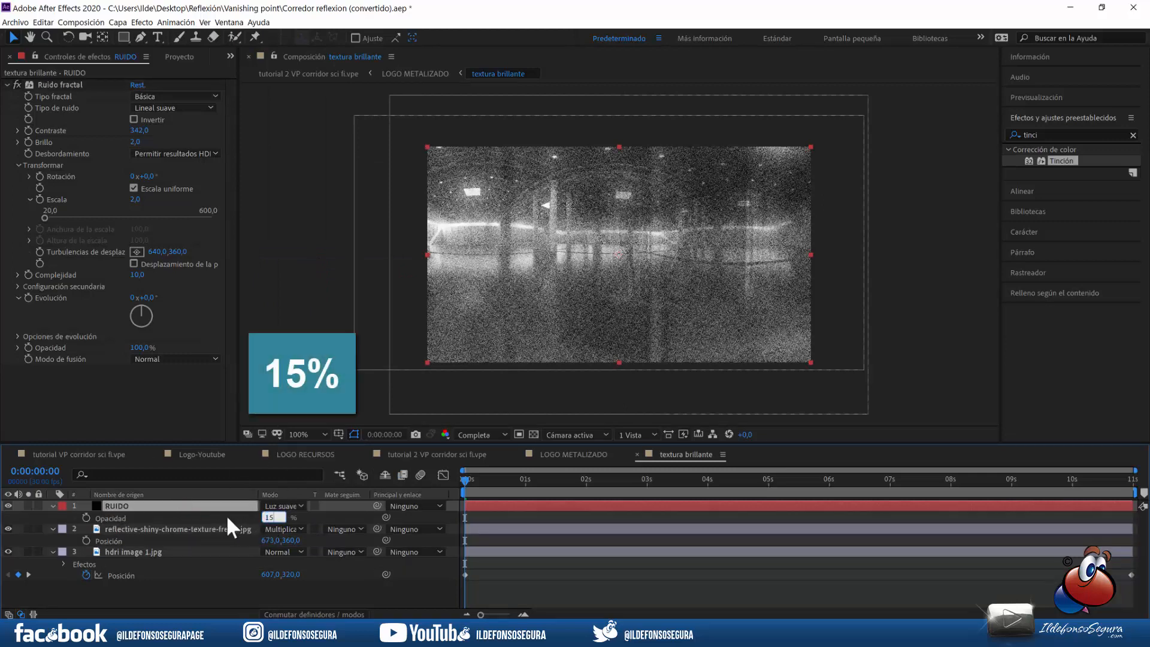
key("Return")
key("period")
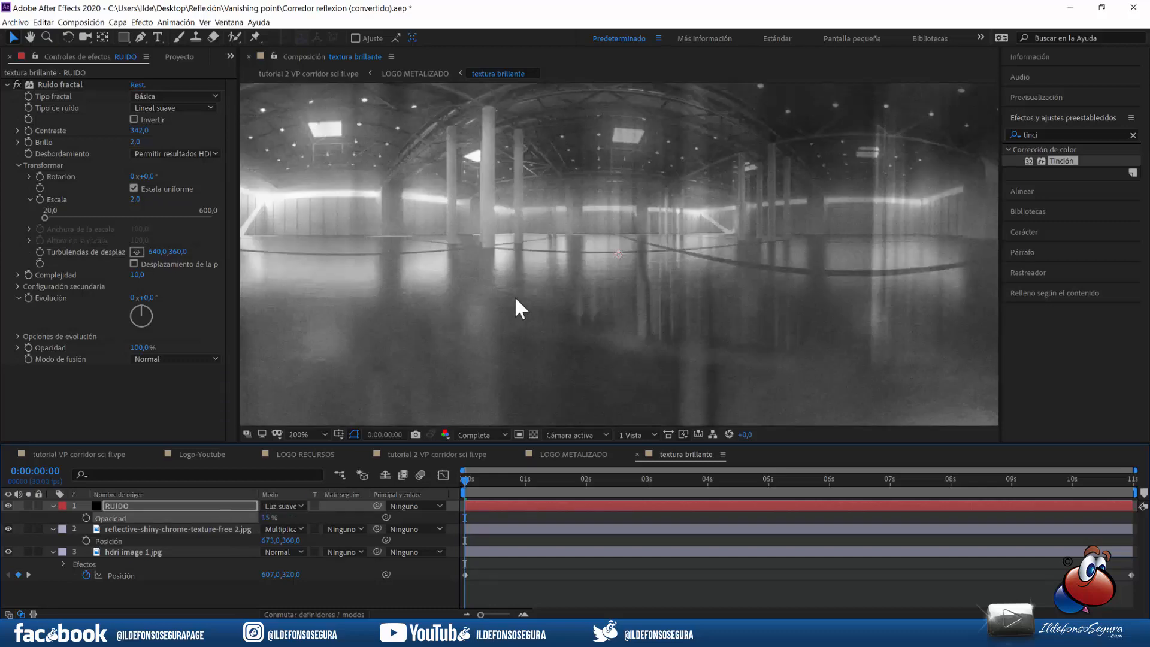
left_click(9, 506)
left_click(7, 505)
key("comma")
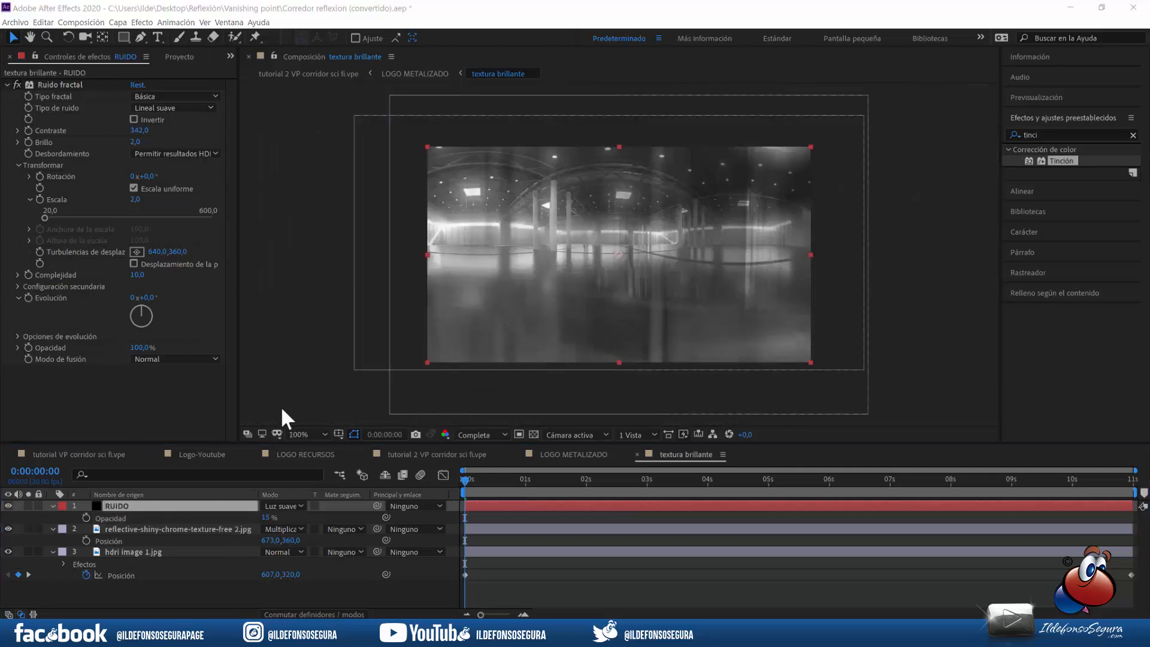
Step: Set the Nivel de tinción on the hdri image 1.jpg layer to 82%
left_click(159, 551)
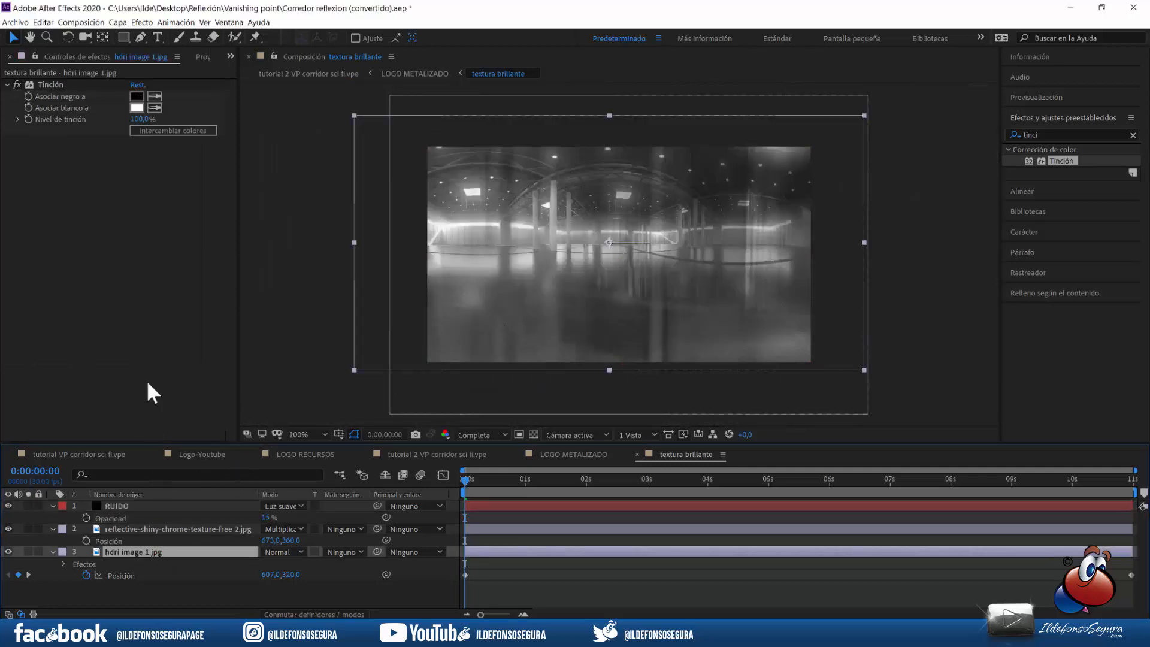
left_click(139, 119)
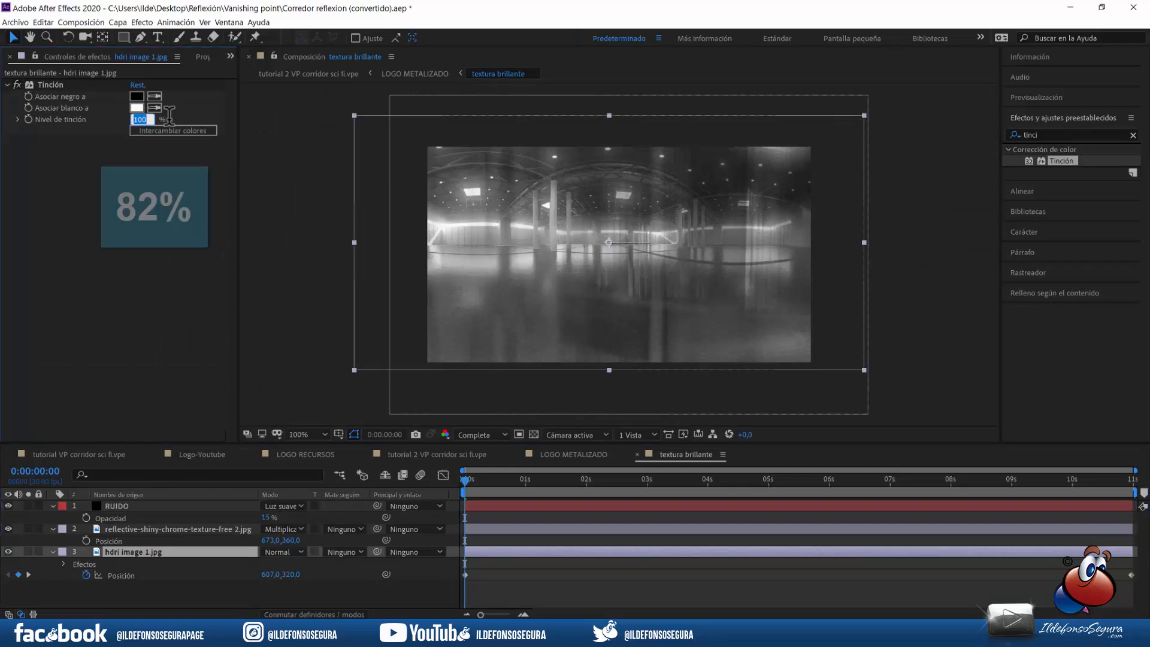
type("82")
key("Return")
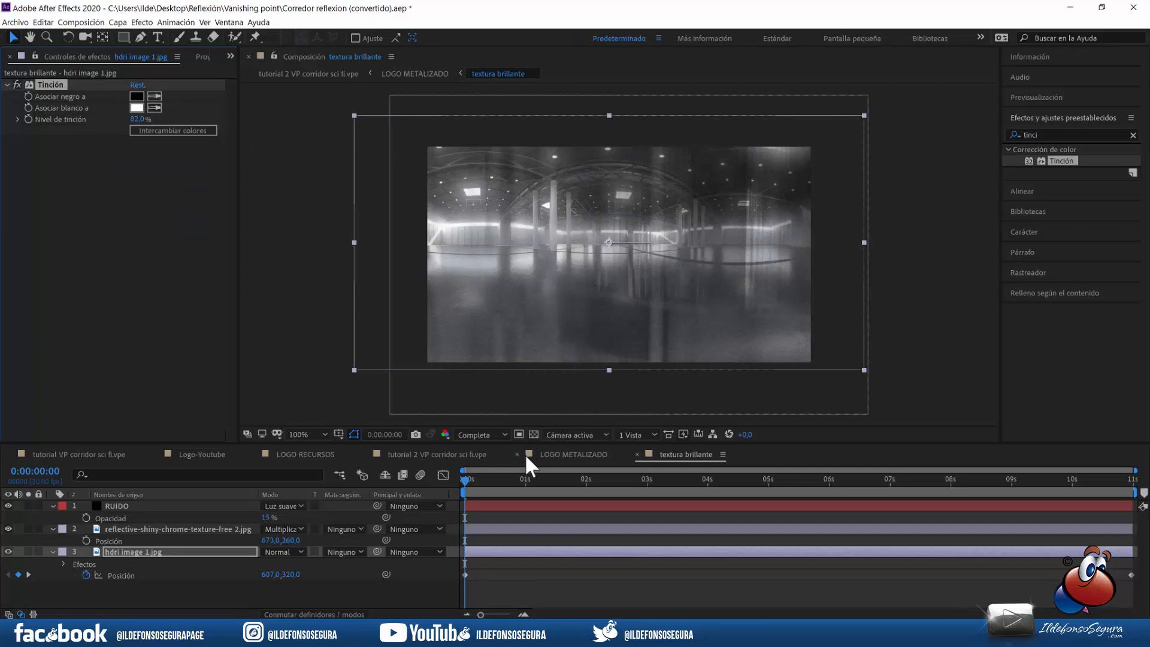
Step: Apply the CC Glass effect to the textura brillante layer in the LOGO METALIZADO composition
left_click(552, 454)
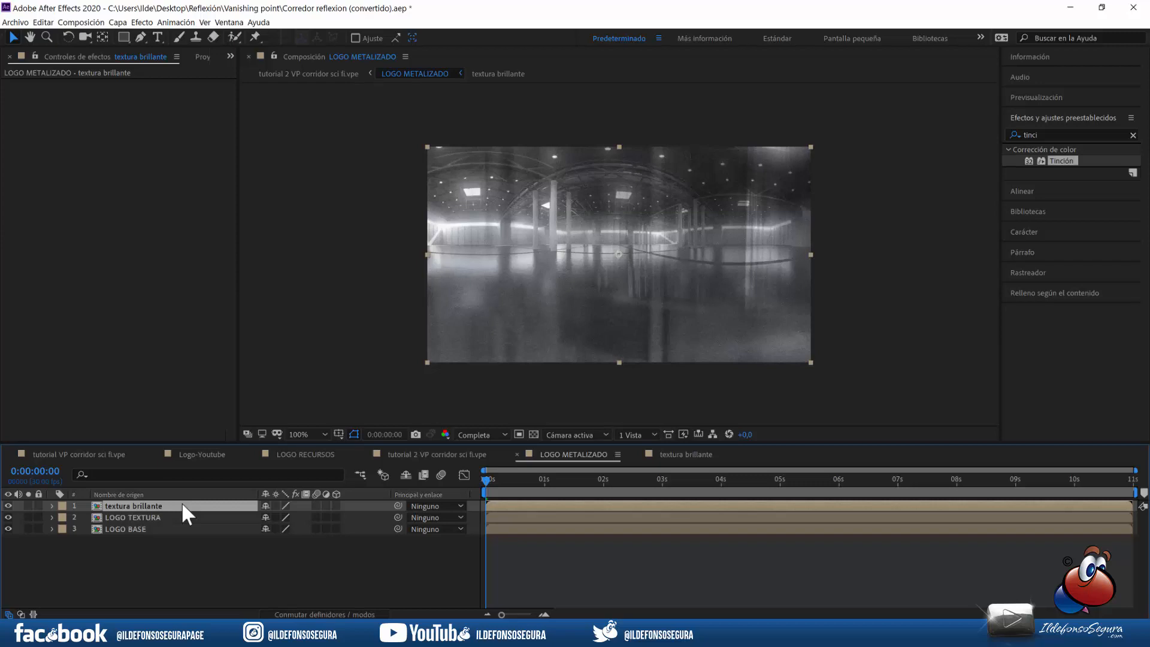
key("ctrl+space")
type("cc")
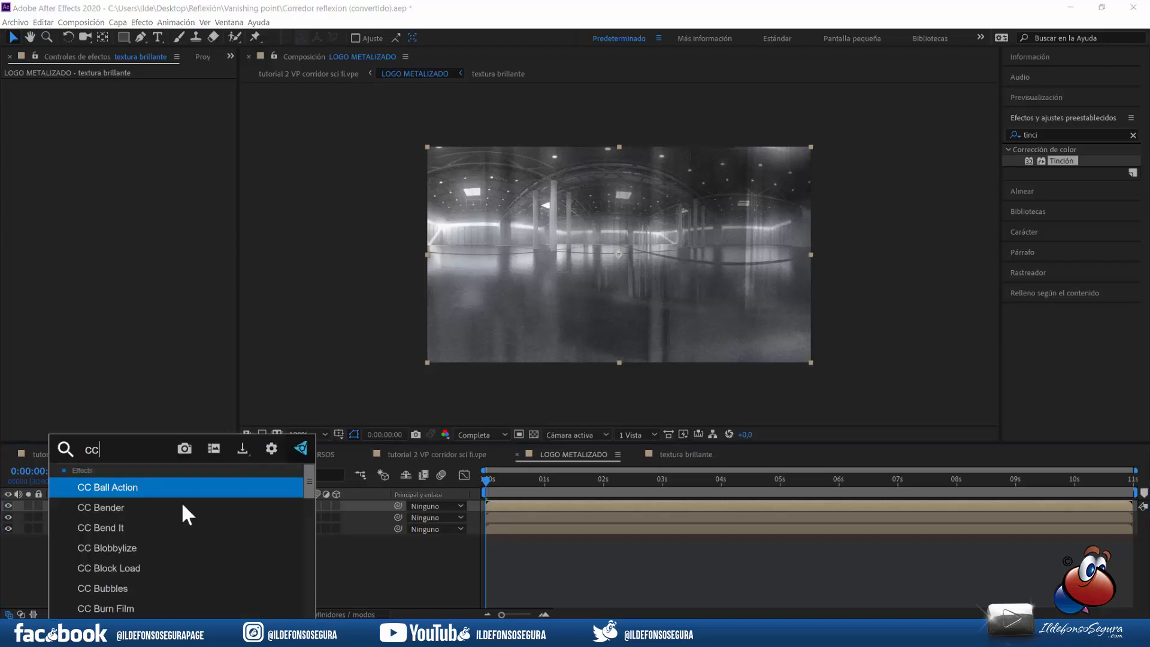
type(" gl")
left_click(163, 488)
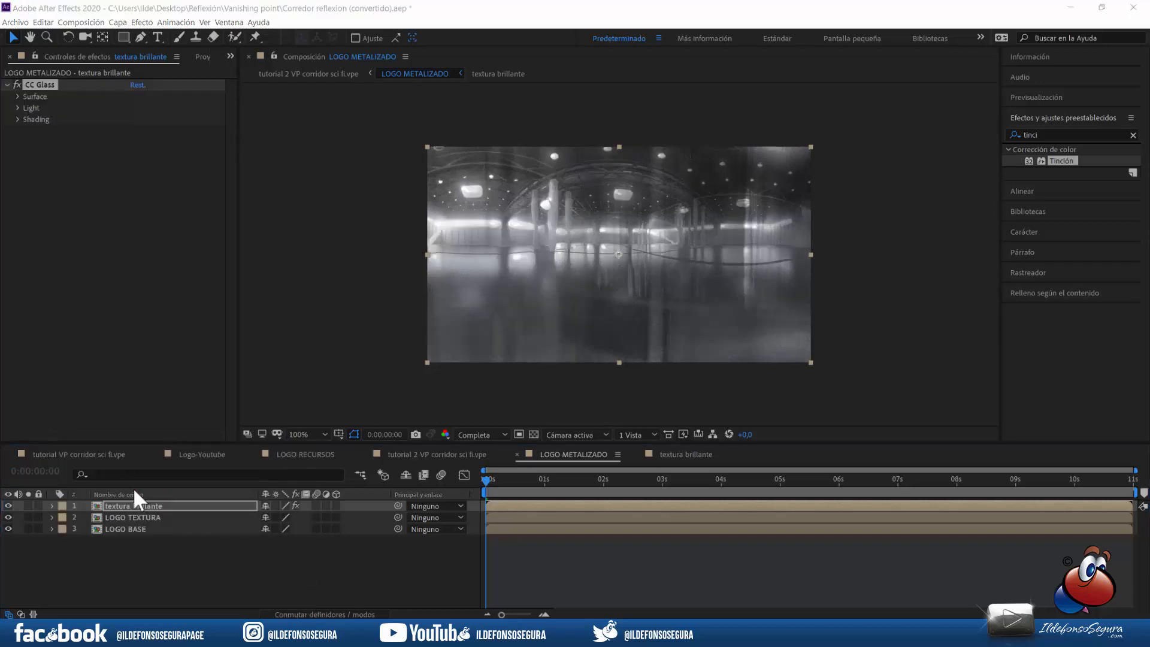
Step: Hide the LOGO TEXTURA and LOGO BASE layers and use LOGO TEXTURA as the CC Glass Bump Map
left_click_drag(9, 517, 9, 527)
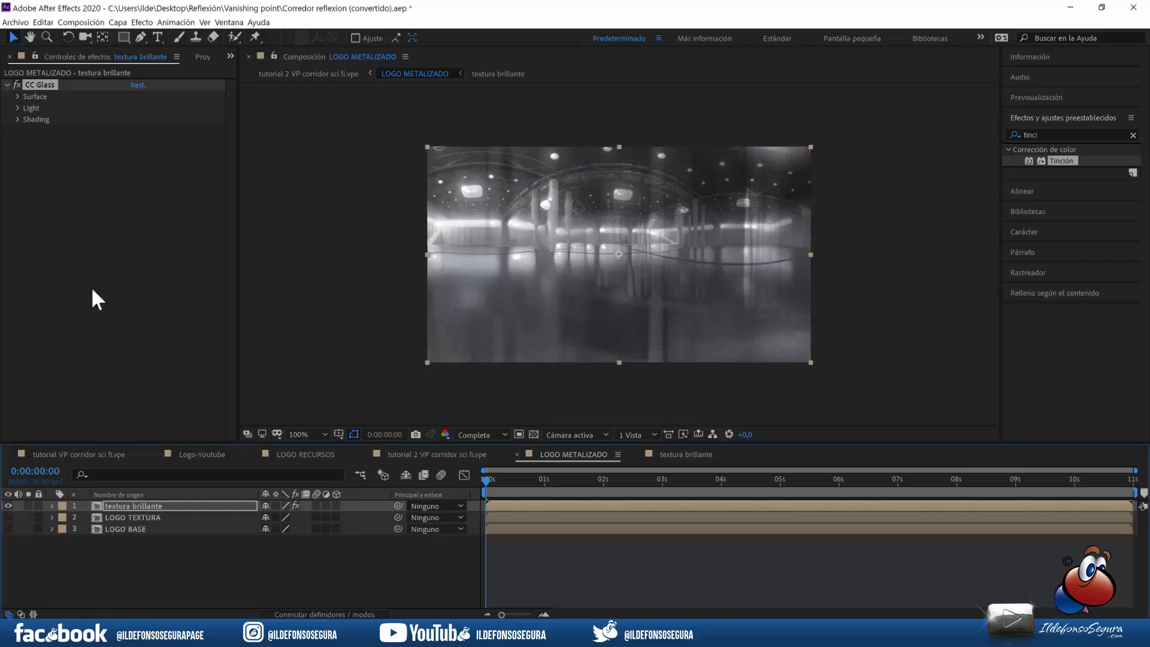
left_click(18, 96)
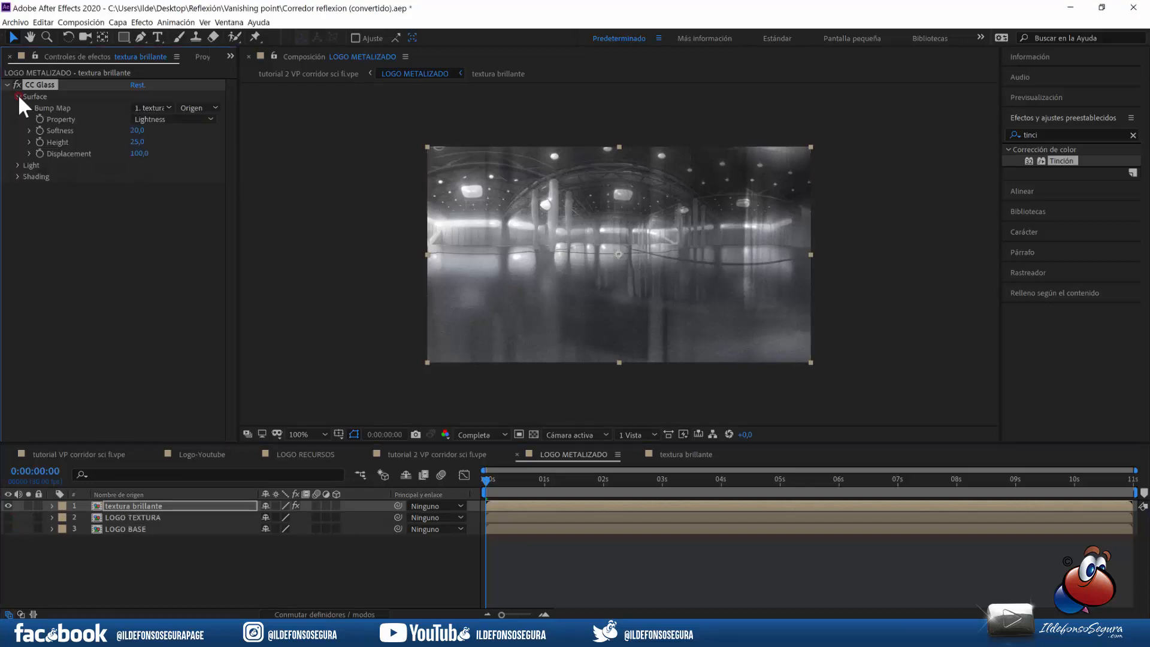
left_click(154, 109)
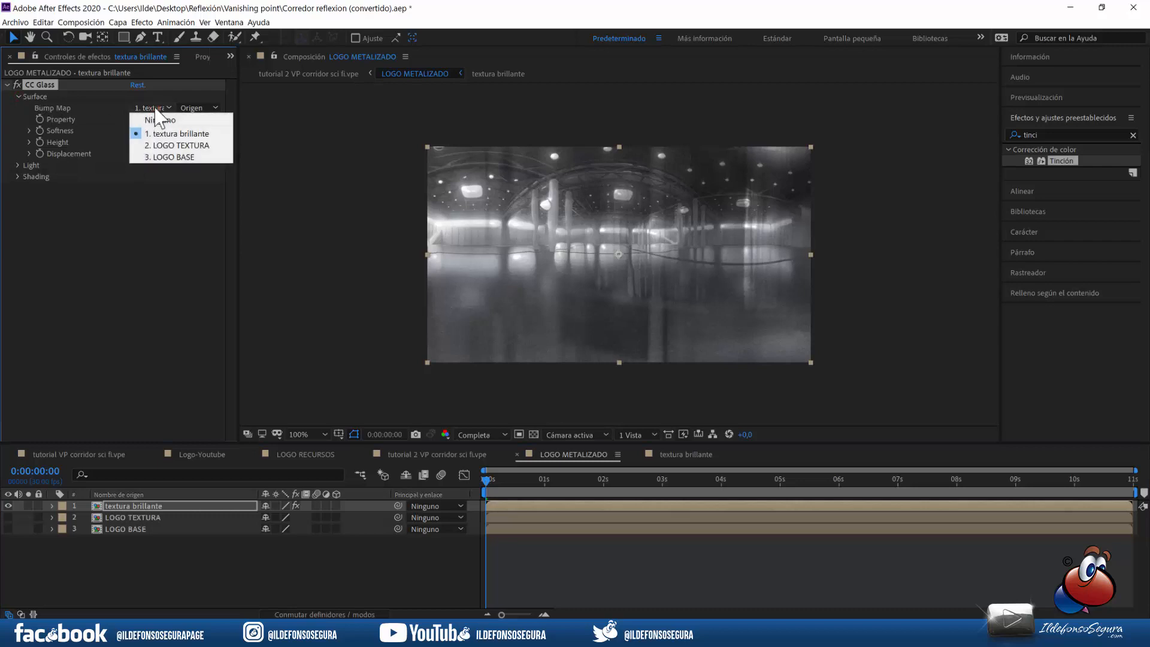
left_click(171, 145)
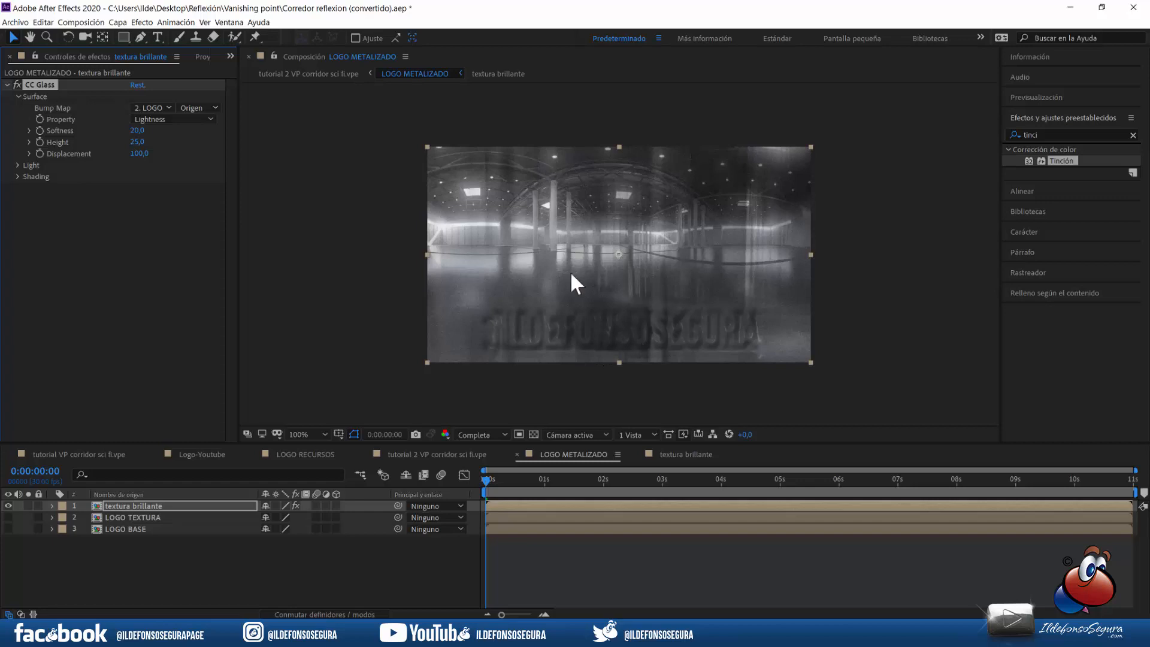
Step: Set the CC Glass surface Softness and Displacement to 0
left_click(137, 130)
type("5")
key("Tab")
key("Tab")
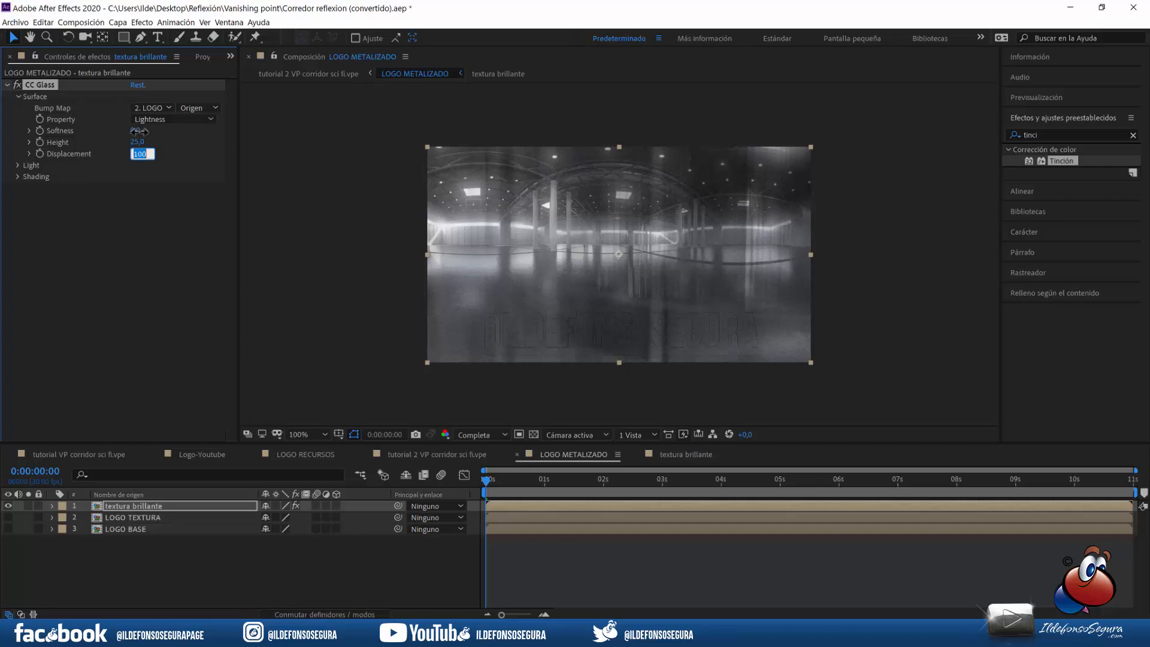
type("0")
left_click(137, 132)
Step: Make CC Glass use AE Lights as its light source
left_click(17, 164)
left_click(162, 176)
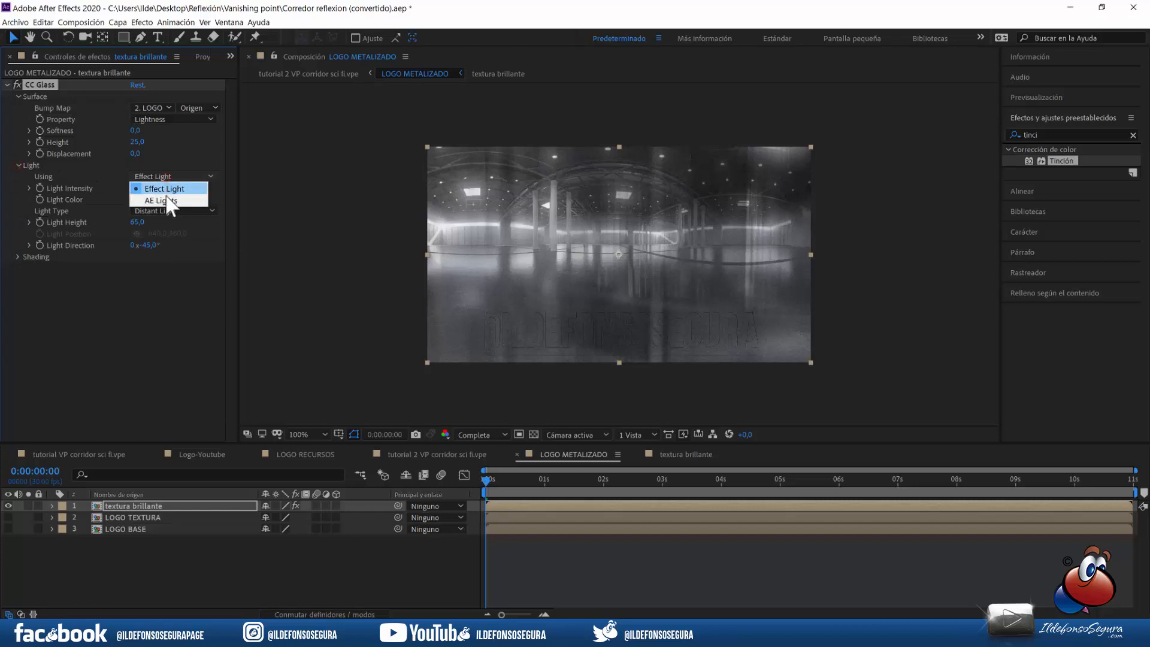
left_click(163, 200)
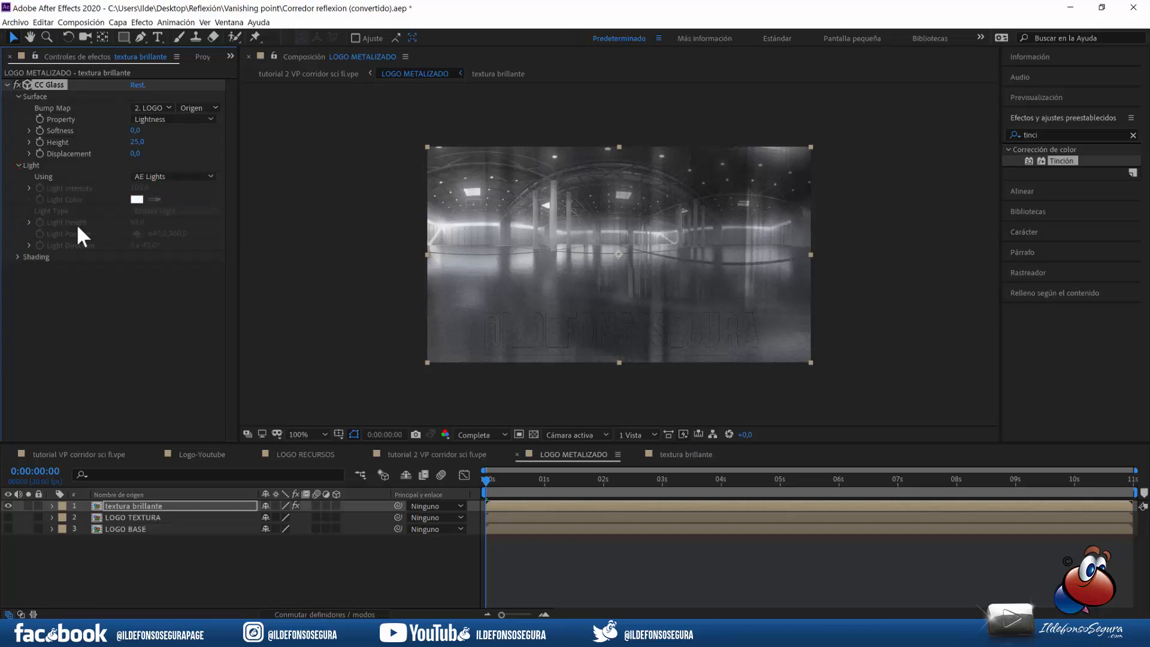
Step: Set the CC Glass shading to Ambient 5 and Metal 0
left_click(17, 257)
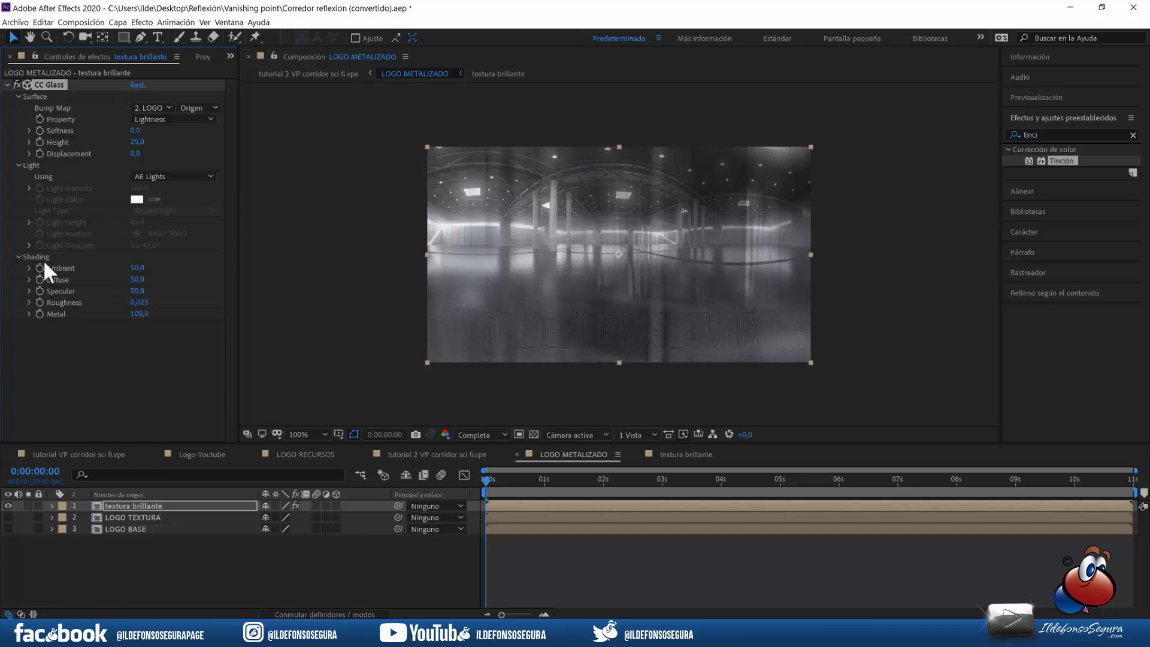
left_click(134, 268)
type("5")
key("Tab")
key("Tab")
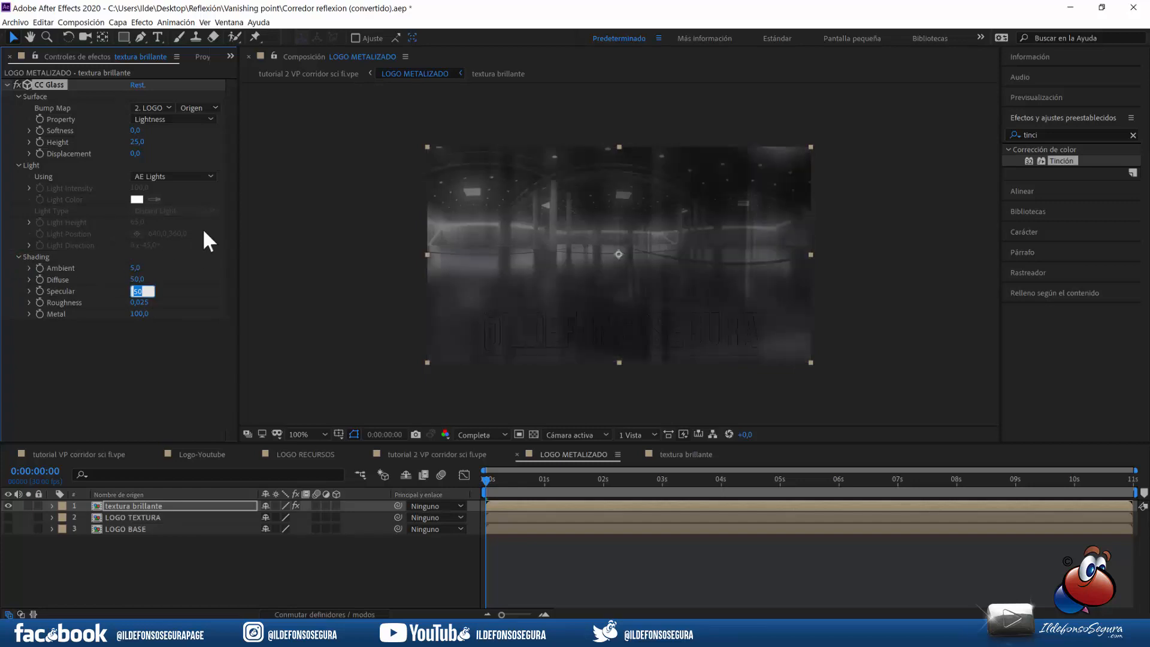
key("Tab")
key("Tab")
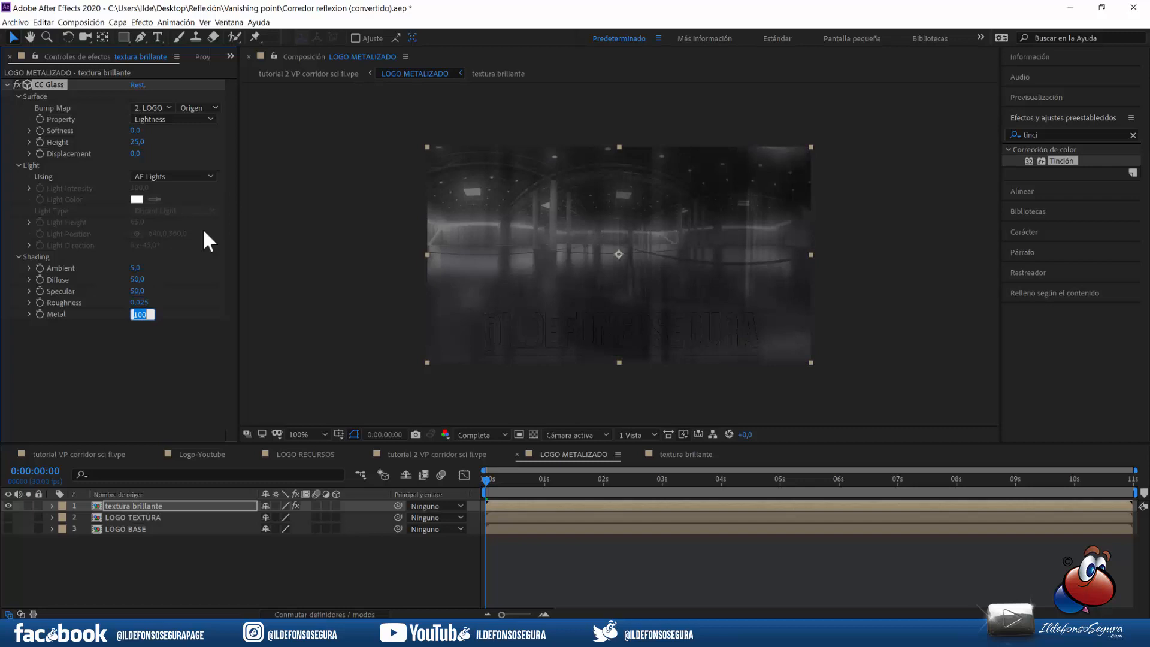
type("0")
key("Return")
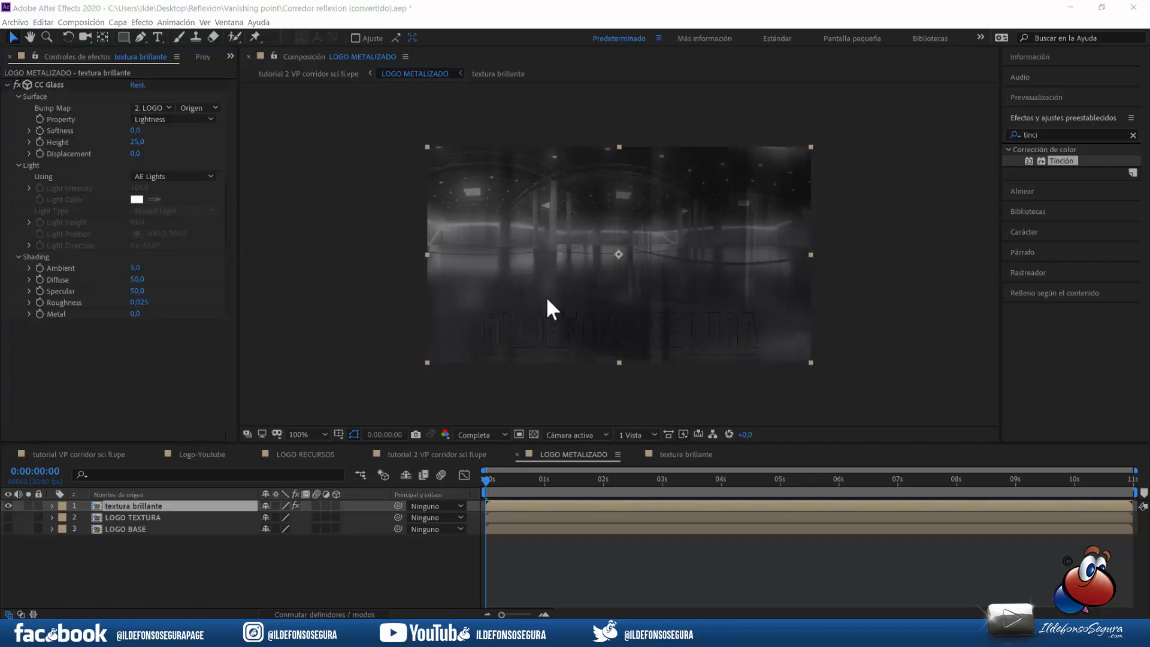
Step: Add the Definir mate channel effect to the textura brillante layer below CC Glass
right_click(103, 346)
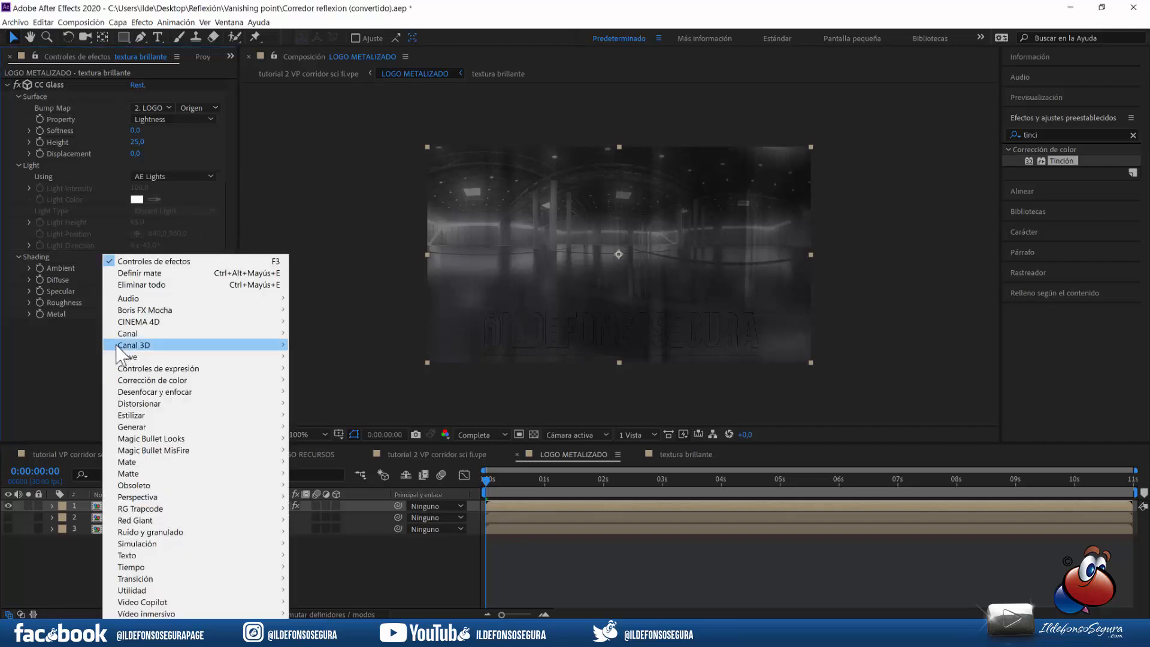
mouse_move(157, 334)
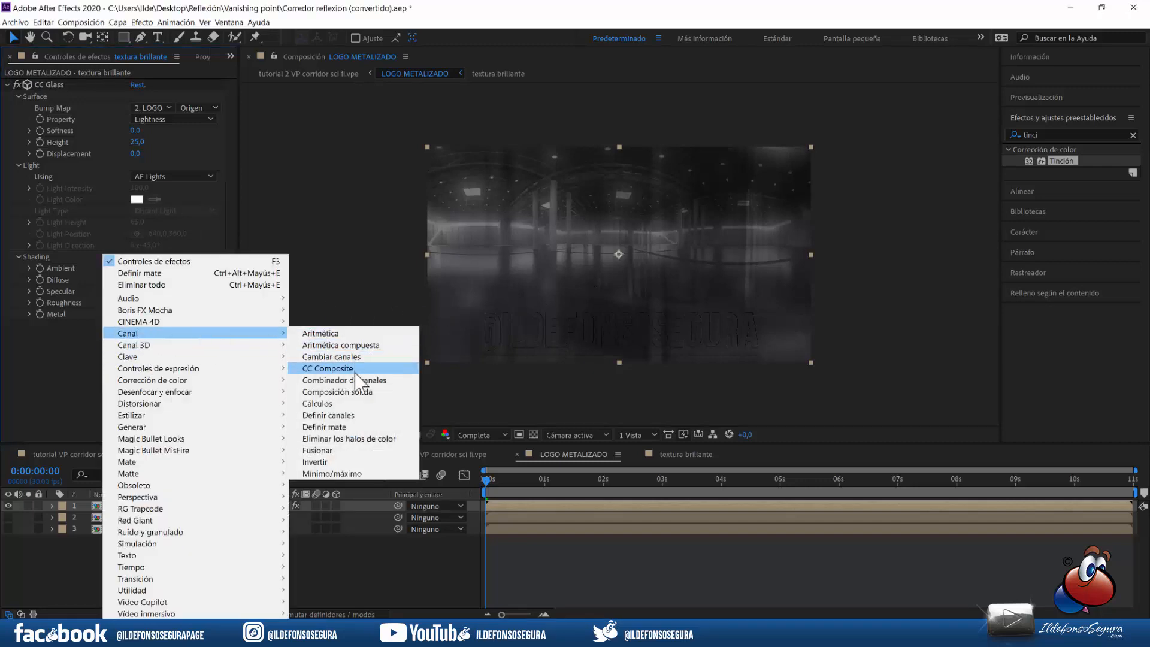
left_click(347, 427)
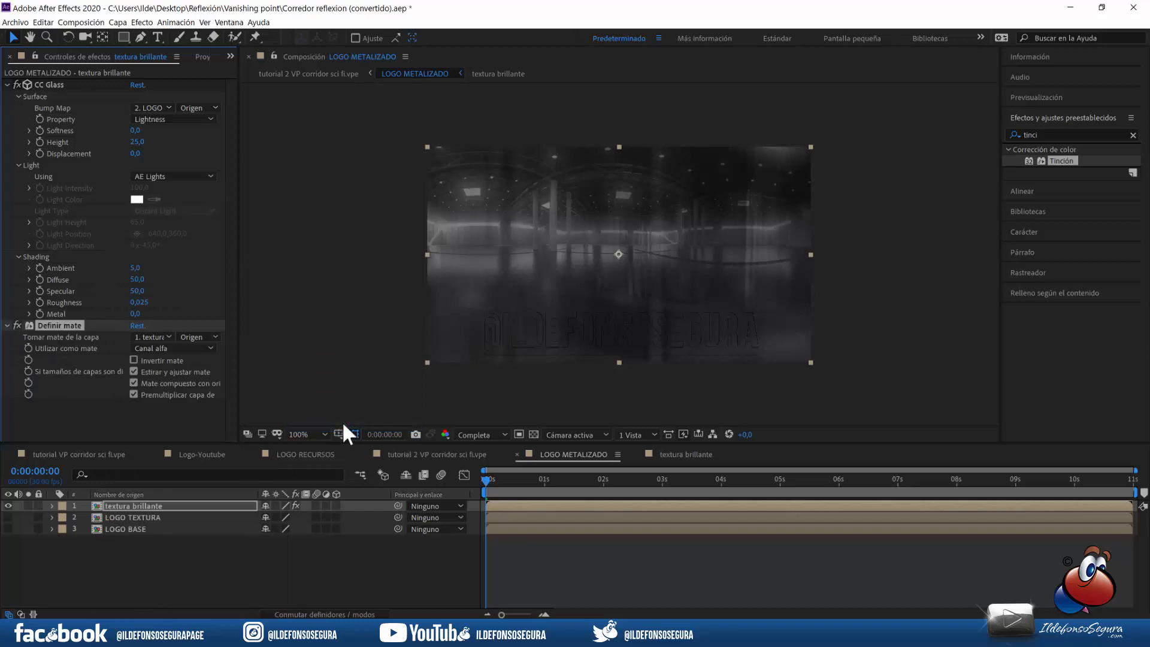
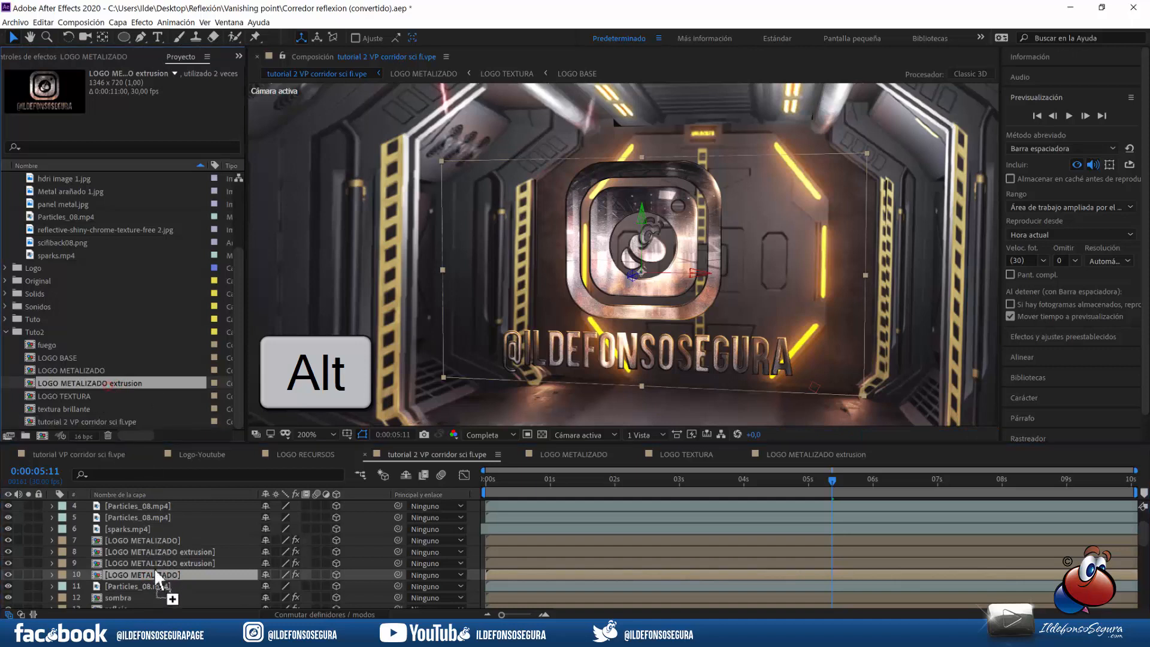
Step: Show the Position of the three LOGO METALIZADO extrusion layers and set the Z position of layer 8 to 15
left_click(190, 549)
left_click(185, 574, "shift")
key("p")
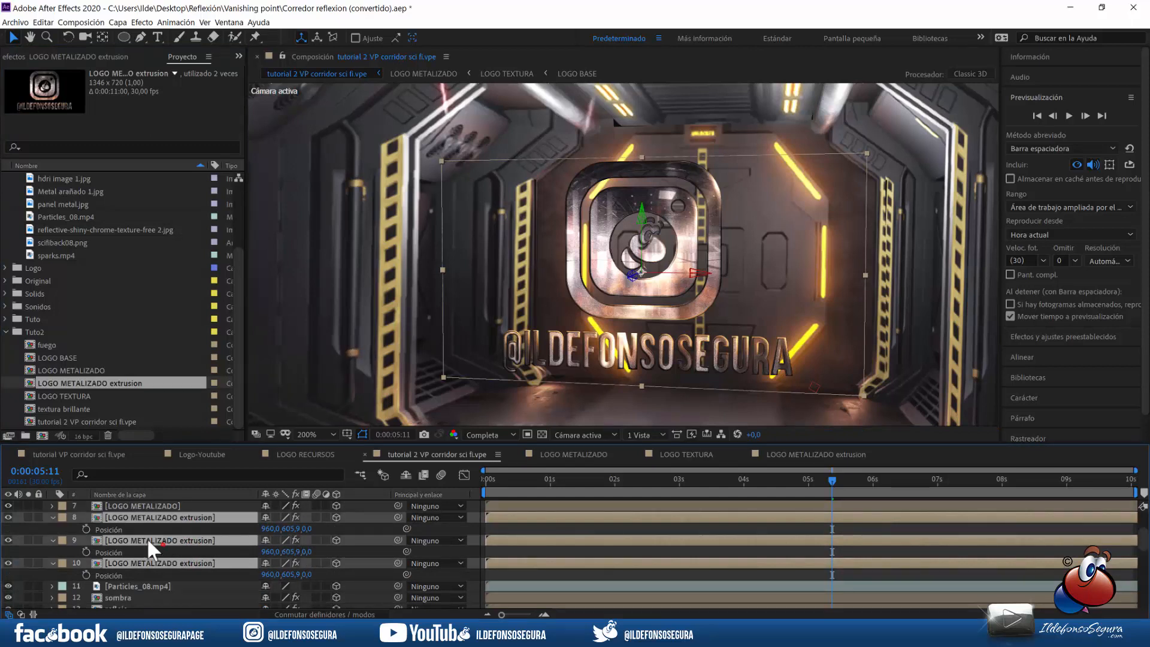
left_click(247, 525)
left_click(307, 528)
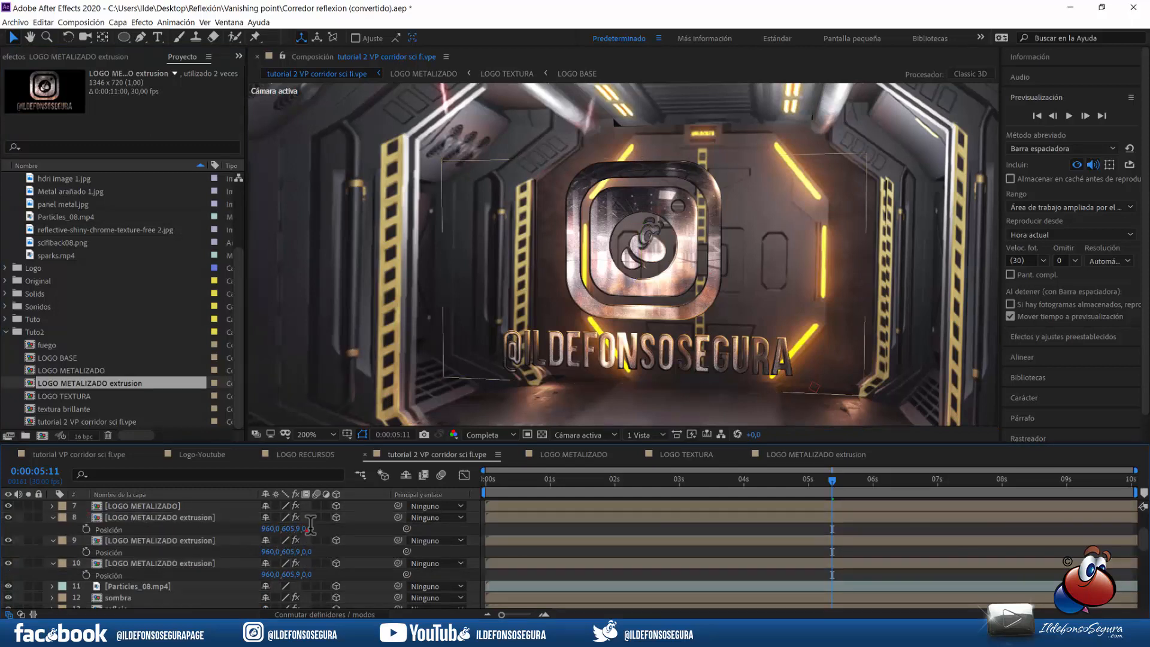
type("15")
key("Return")
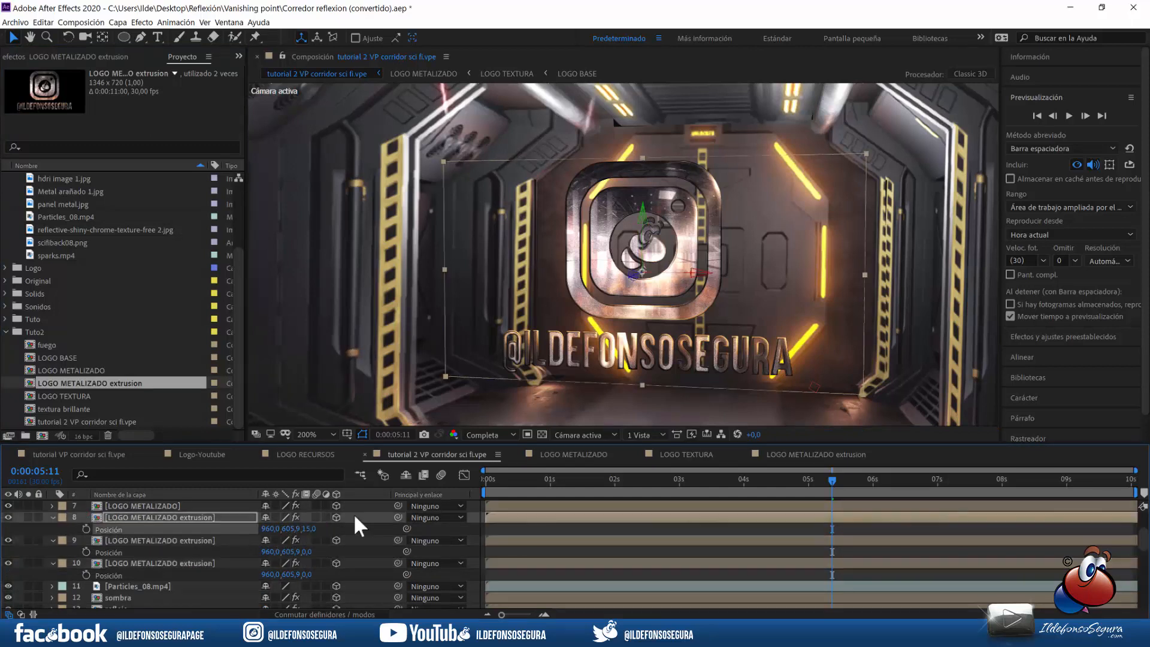
Step: Set the Z position of the LOGO METALIZADO extrusion layers 9 and 10 to 20 and 25 respectively
left_click(307, 551)
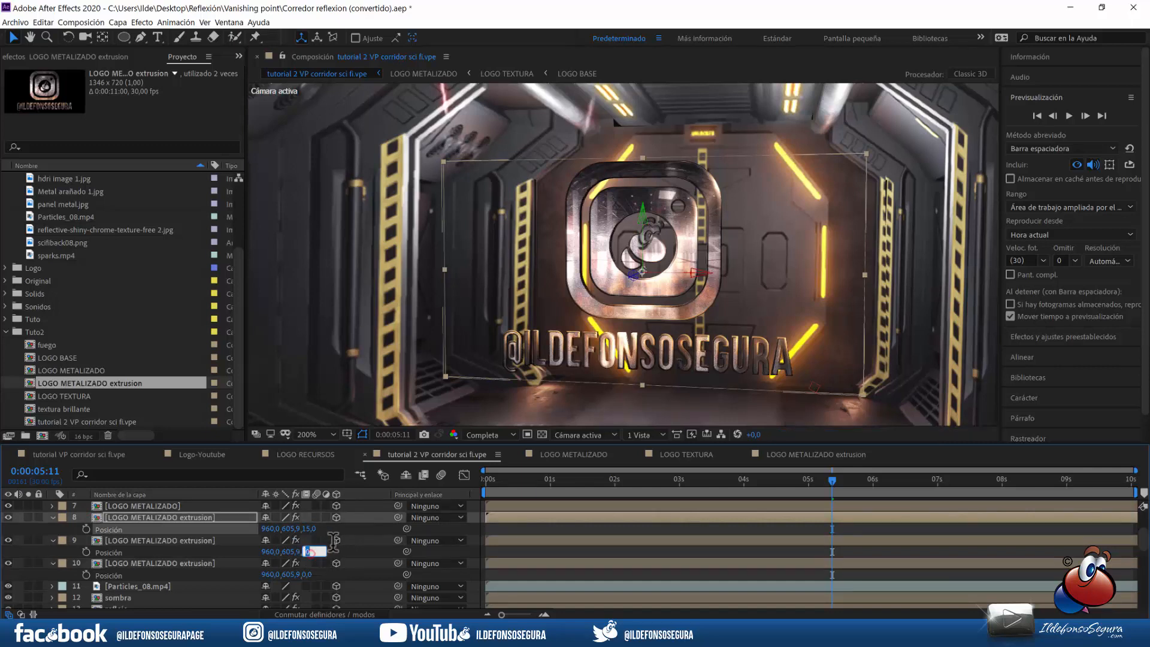
key("Return")
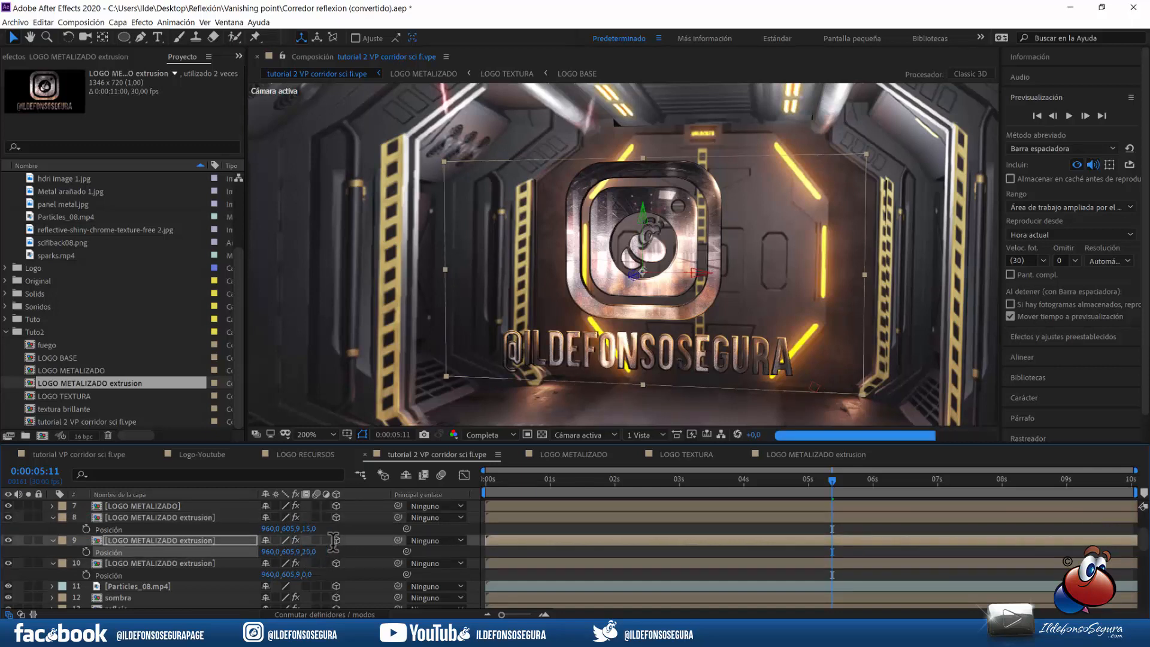
left_click(307, 574)
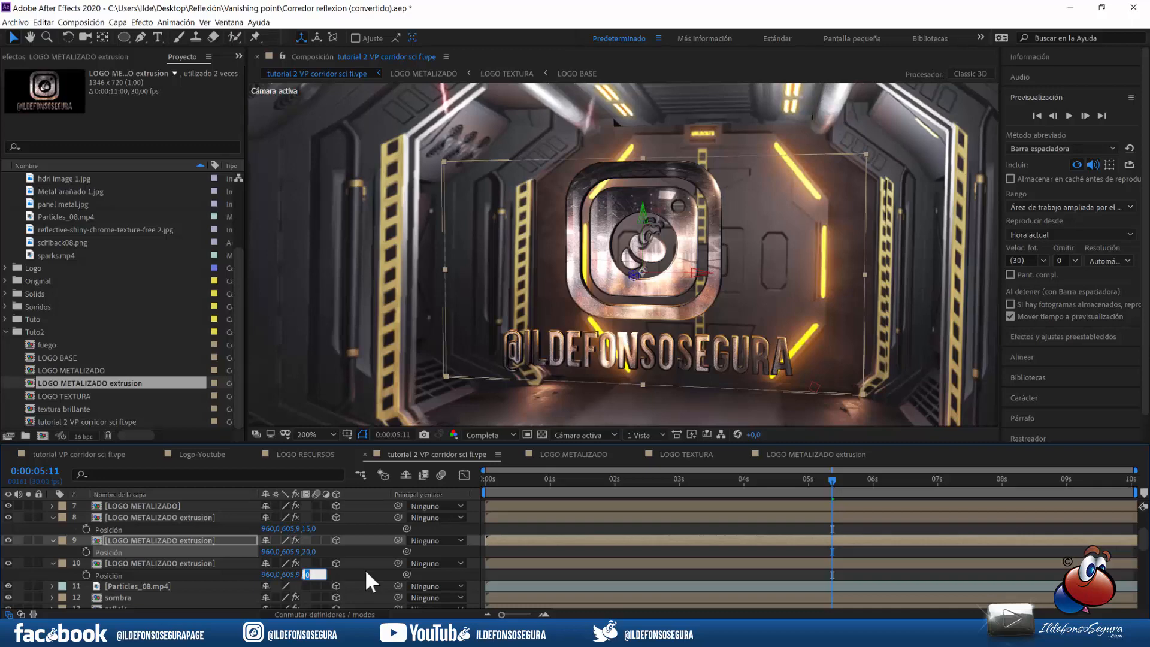
type("25")
key("Return")
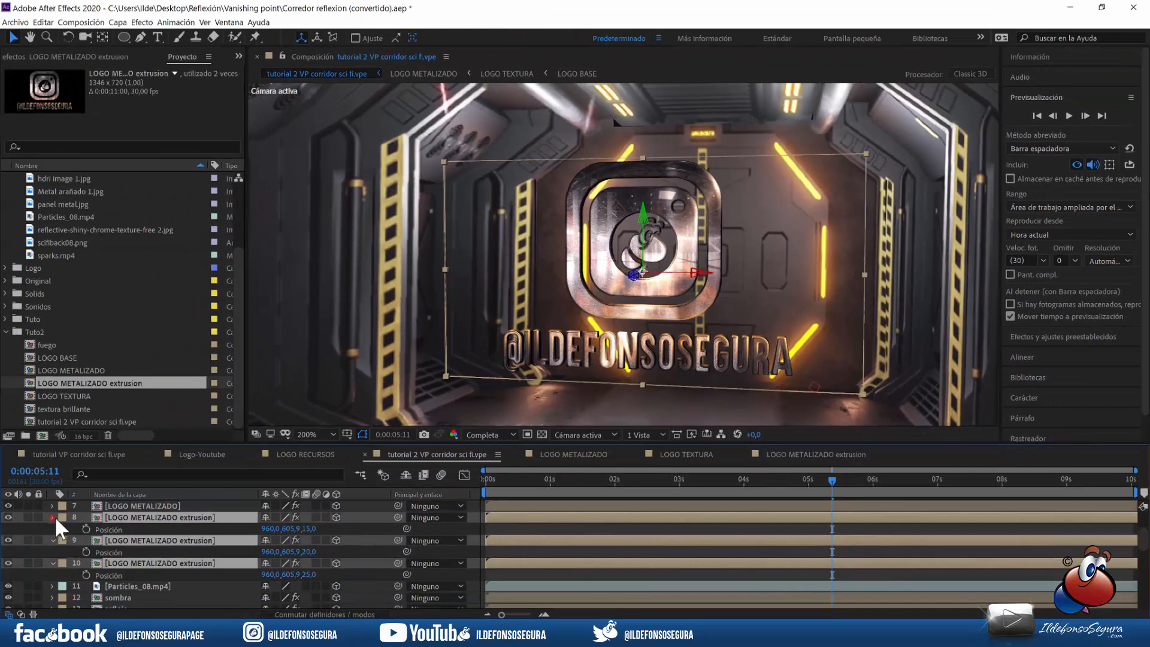
left_click(54, 516)
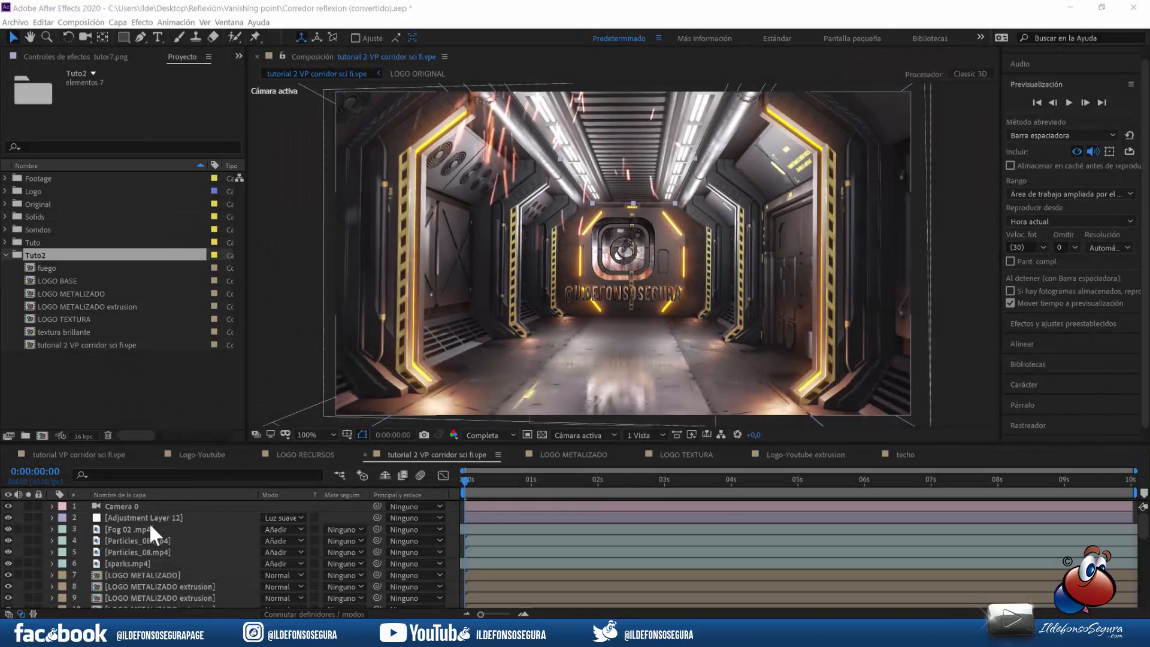
Step: Add the fuego composition to the corridor scene directly above the Fog 02 .mp4 layer
left_click(135, 527)
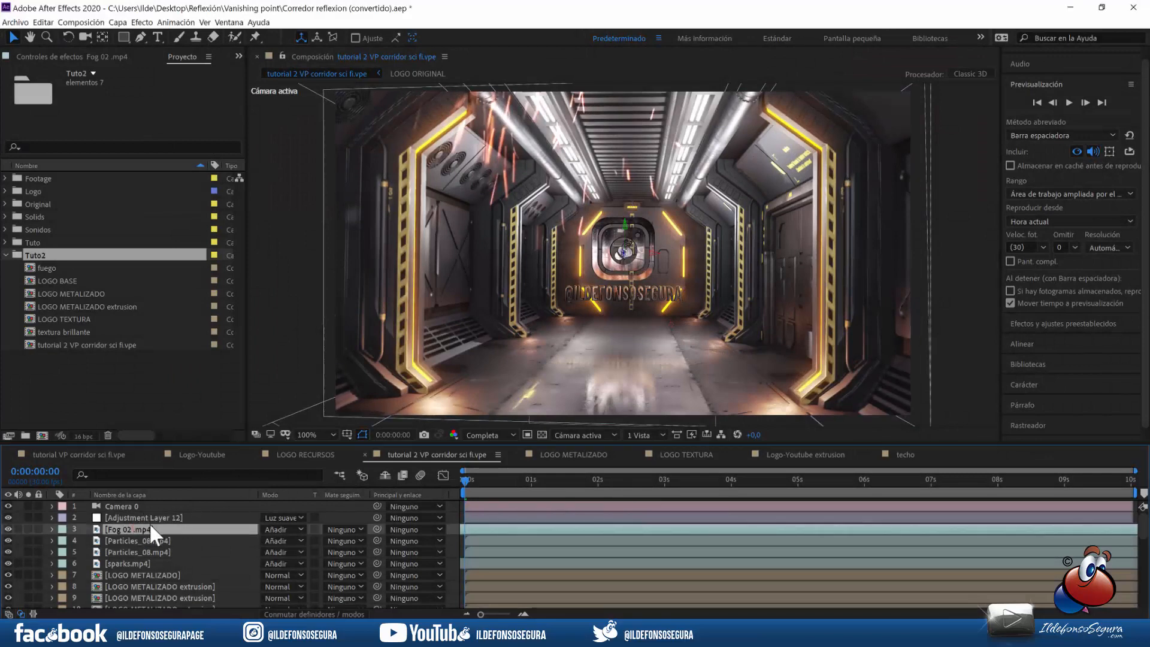
left_click(48, 268)
left_click_drag(59, 268, 128, 525)
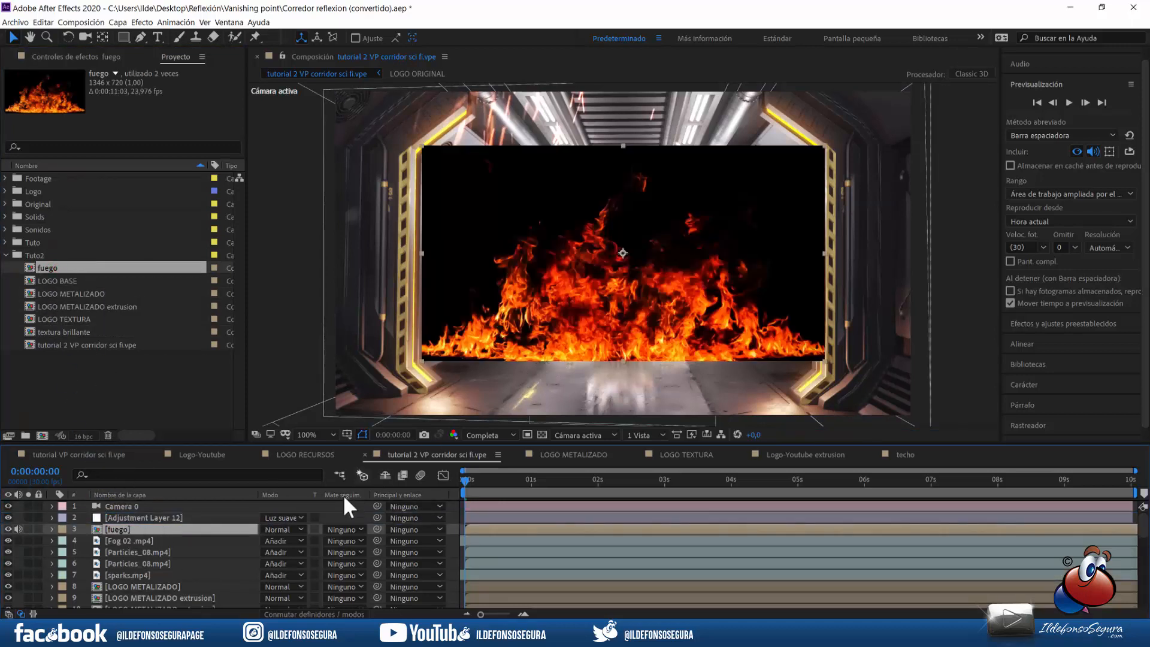
Step: Set the fuego layer's blending mode to Añadir and make it a 3D layer
left_click(297, 527)
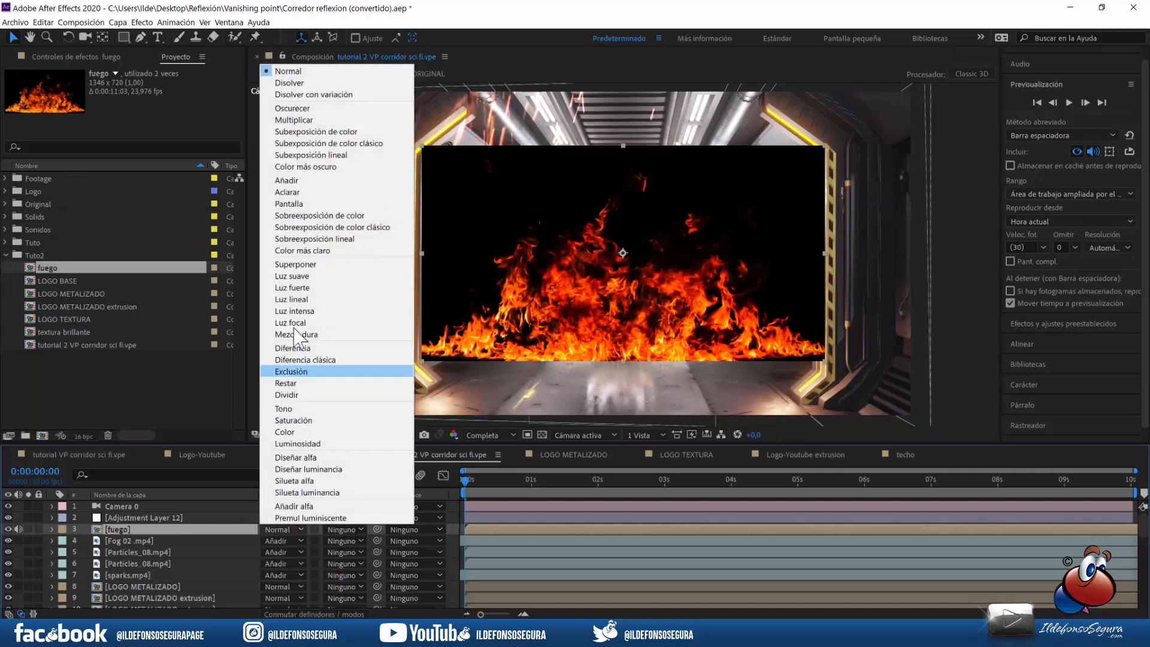
left_click(294, 181)
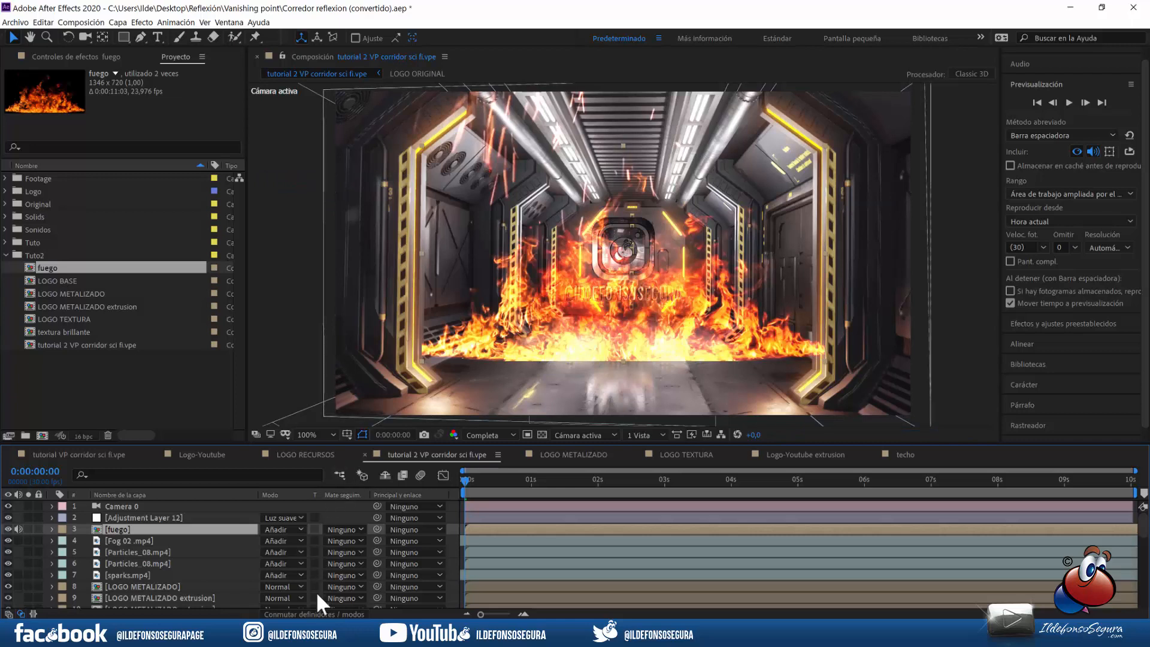
left_click(313, 613)
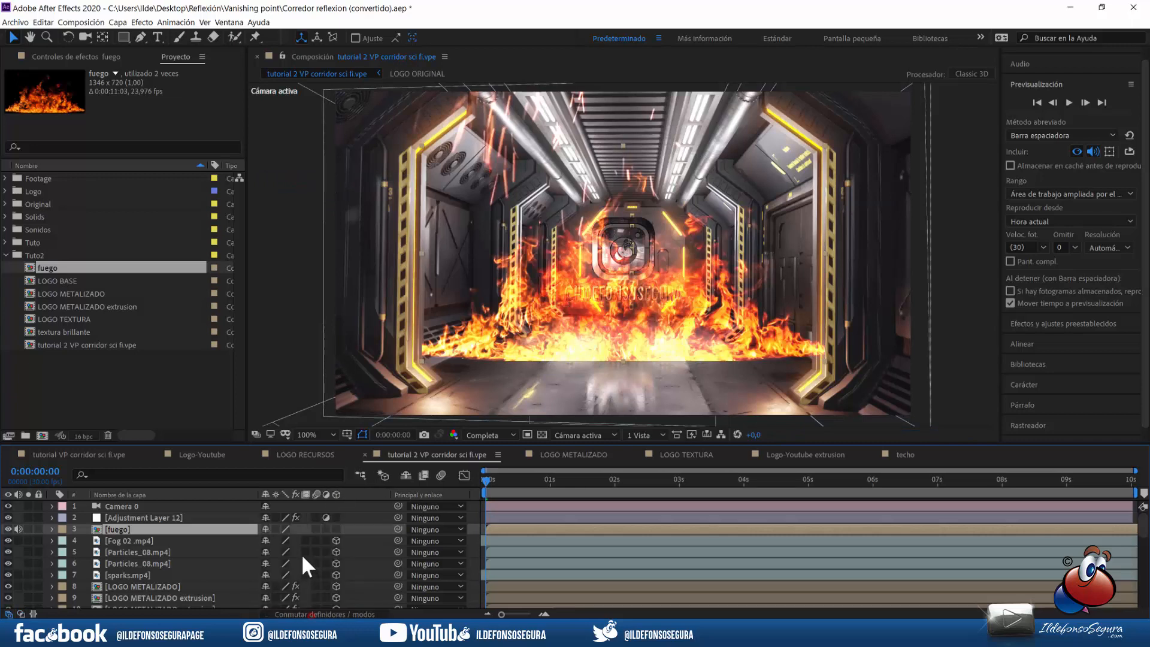
left_click(335, 529)
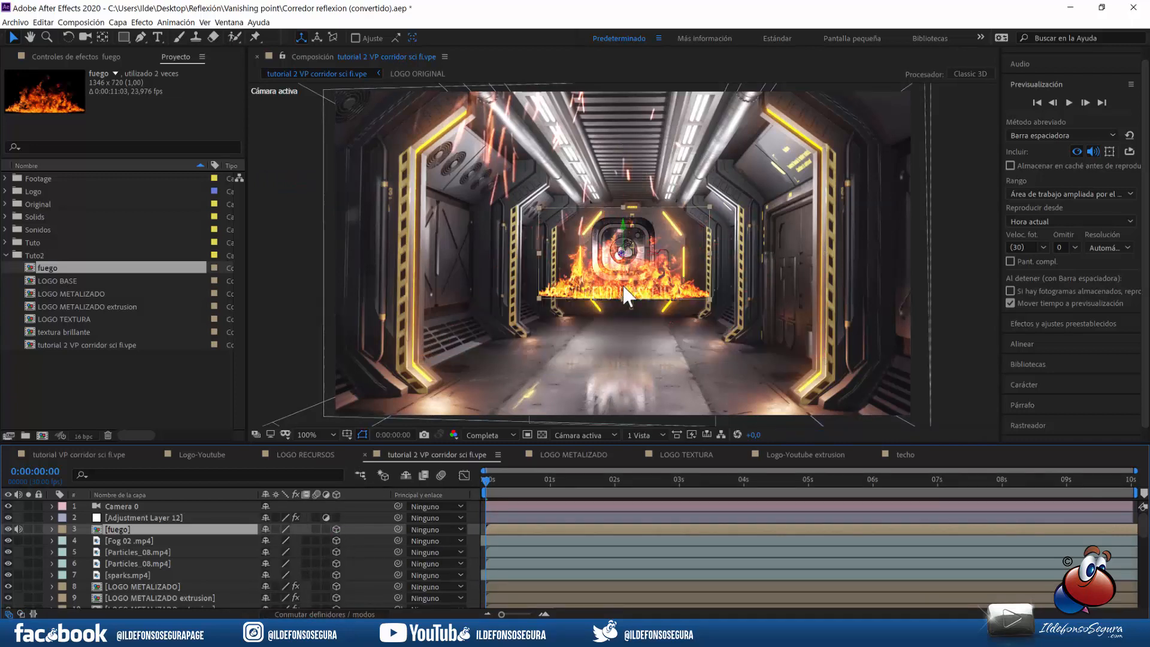
Step: Using the Superior view, move the fuego layer along Z to just in front of the camera and return to Cámara activa
left_click(572, 434)
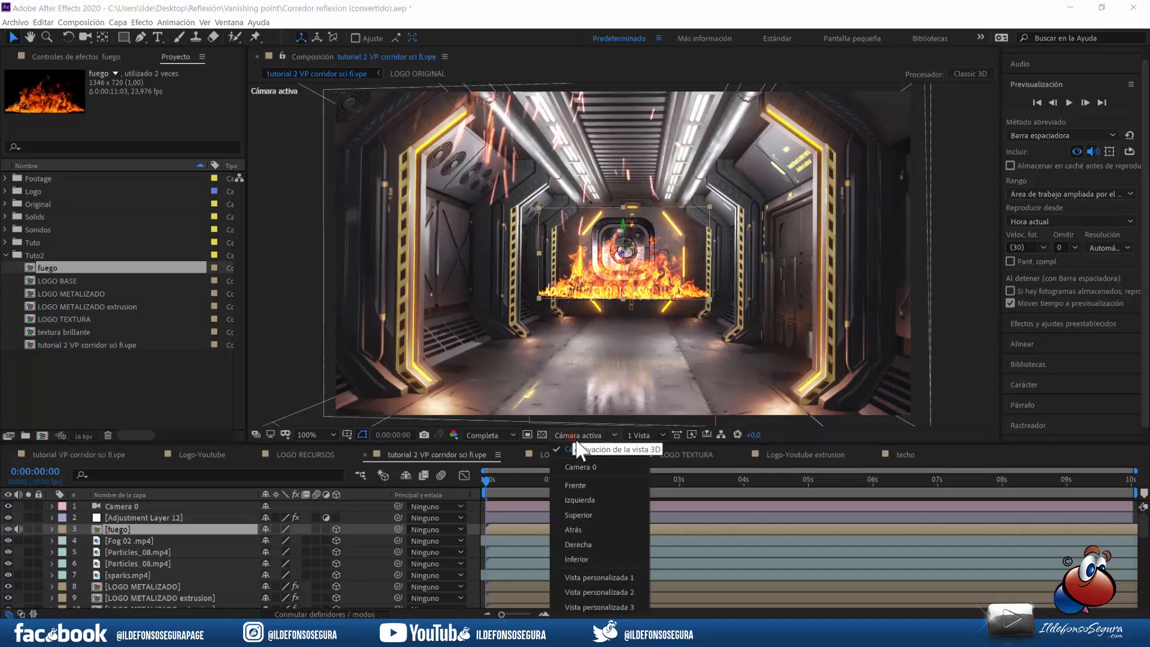
left_click(584, 515)
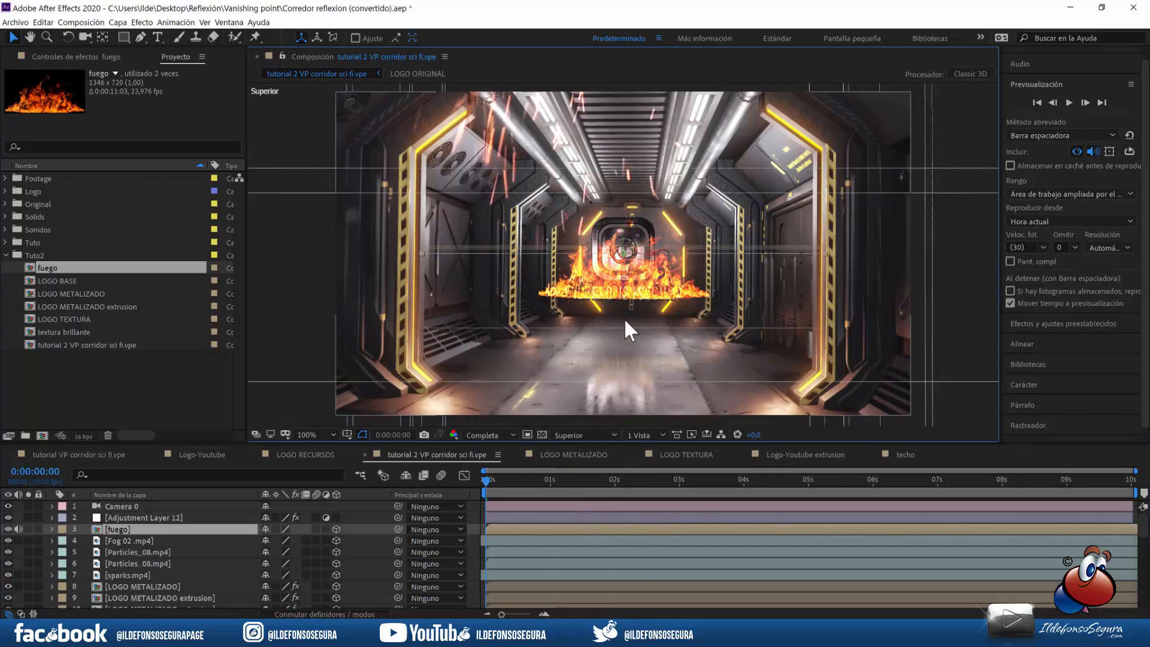
scroll(622, 264, "down", 4)
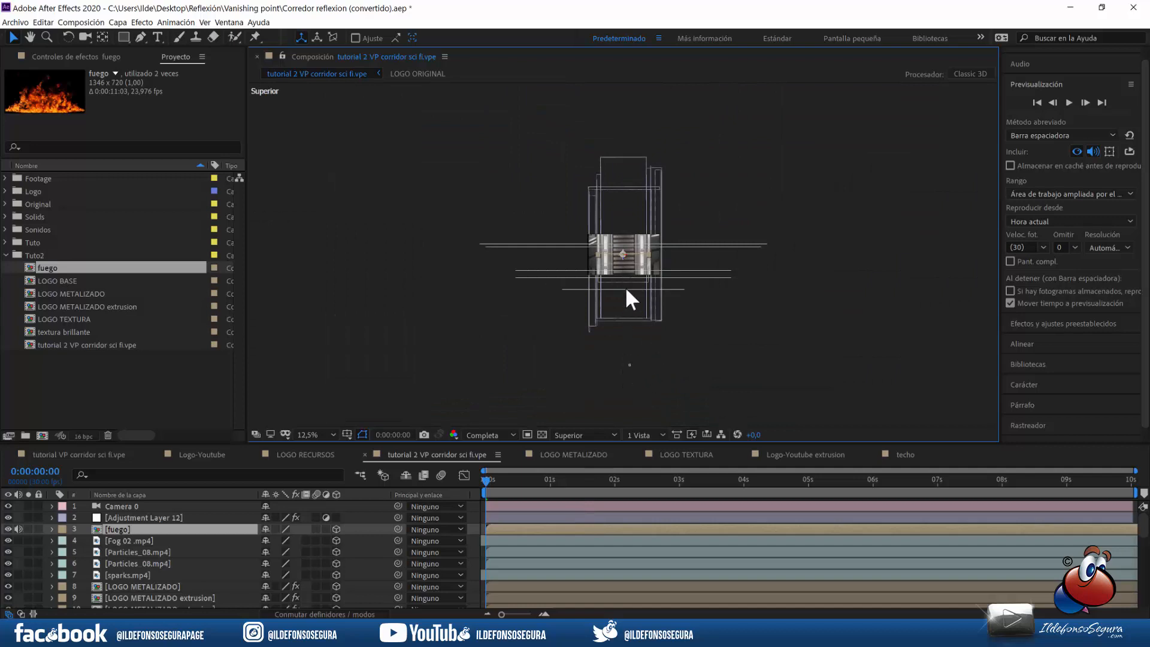
key("Return")
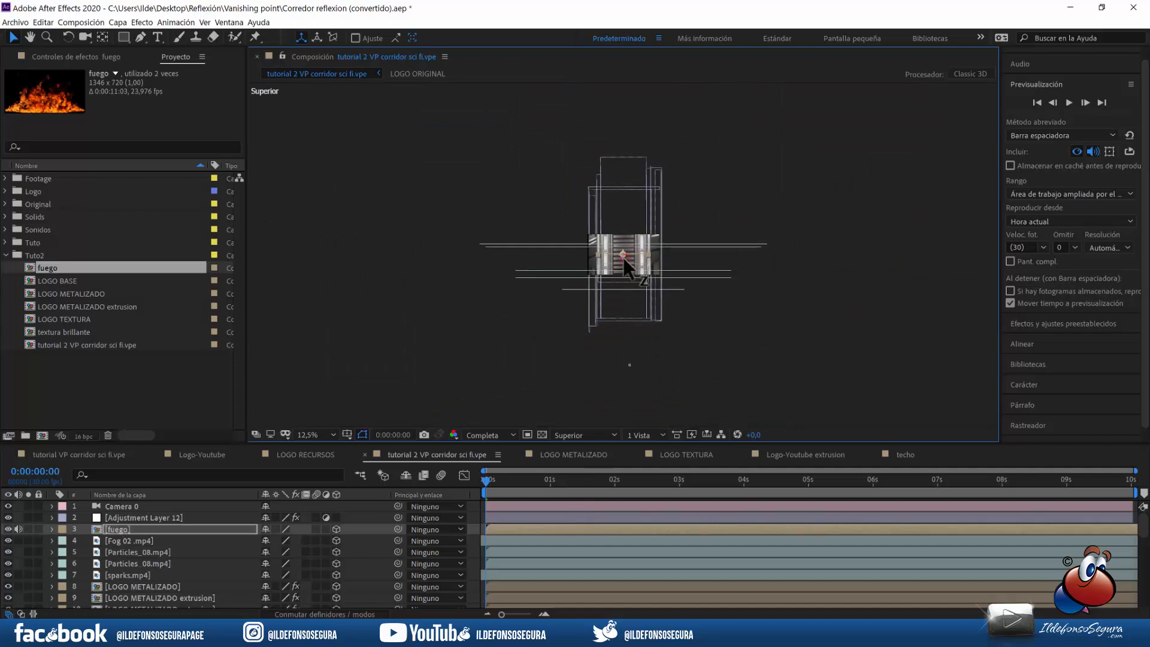
left_click_drag(623, 264, 623, 359)
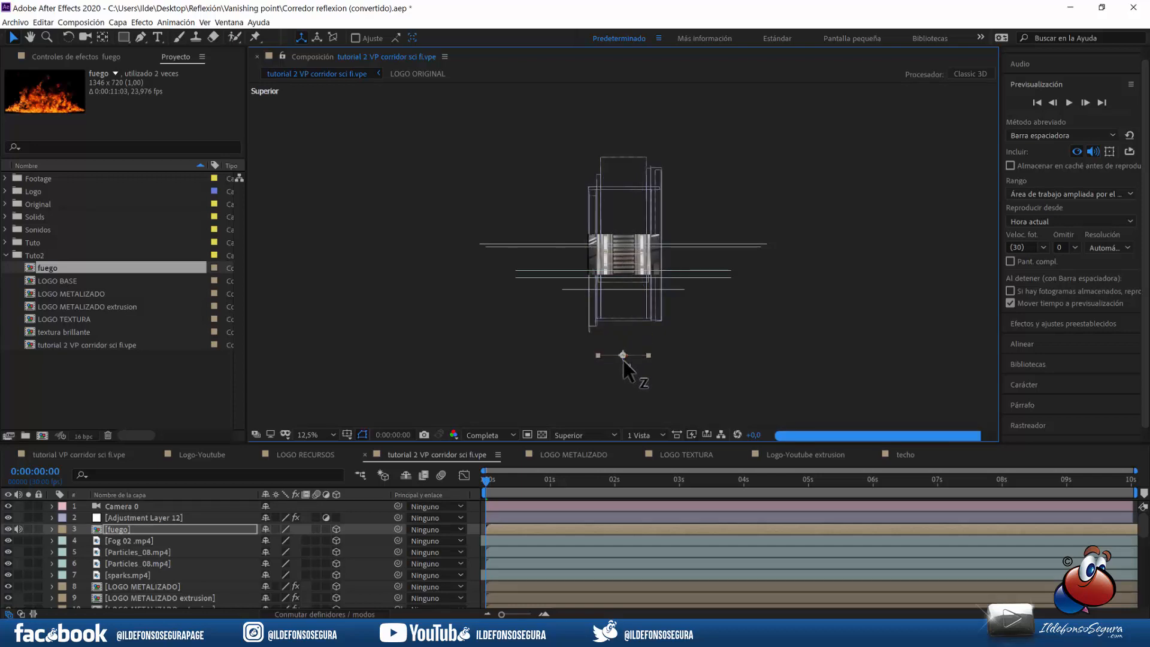
left_click(564, 435)
left_click(576, 448)
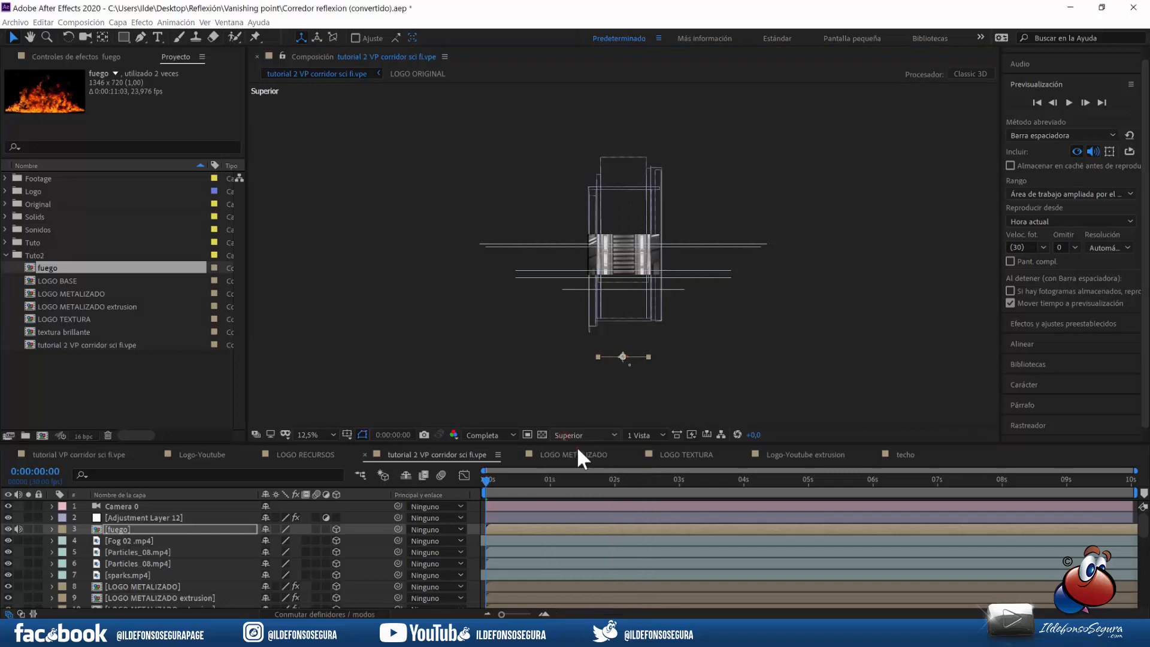
scroll(602, 318, "up", 3)
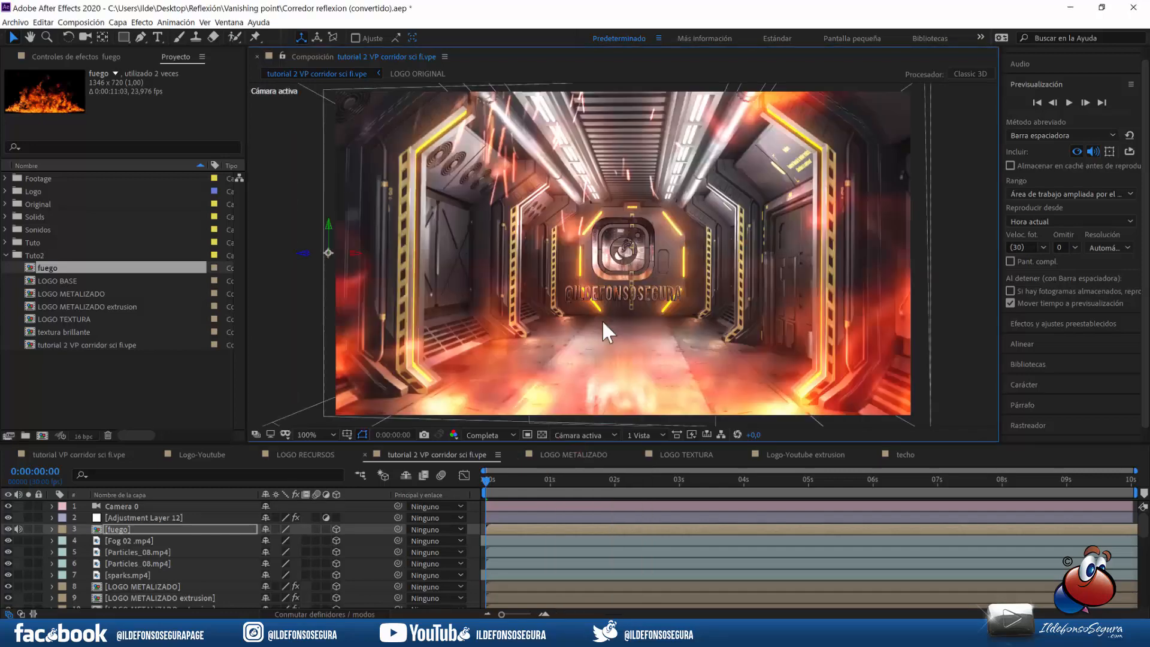
Step: Lower the composition's preview resolution to Tercio and play back the animation from the start
left_click(478, 434)
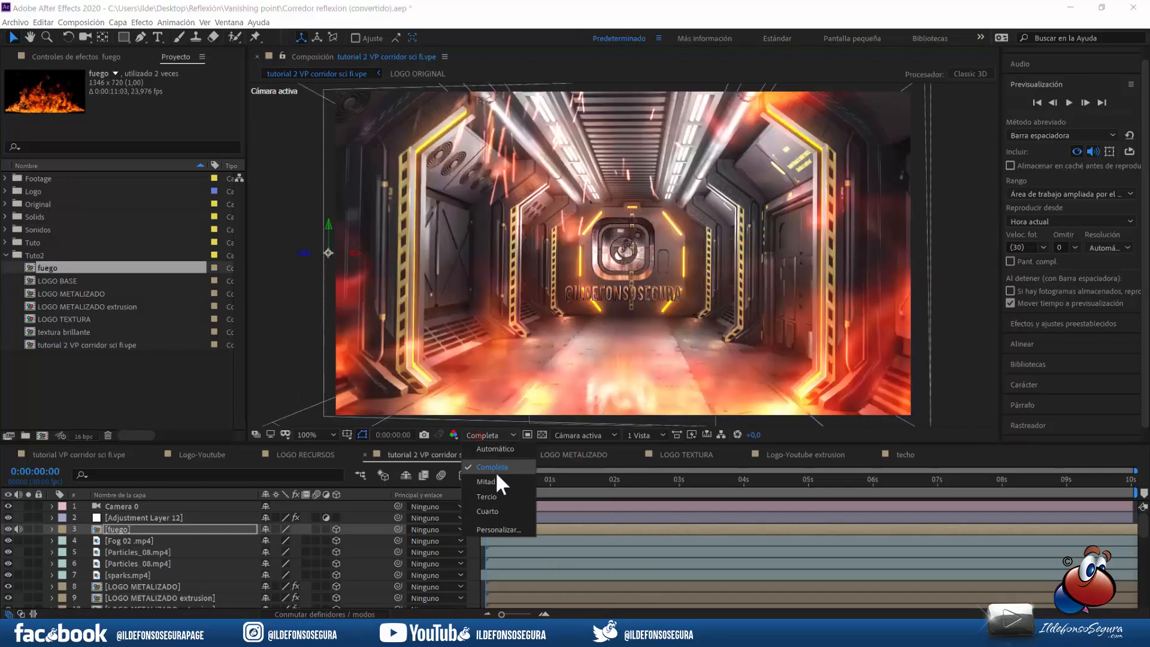
left_click(495, 490)
left_click(1068, 104)
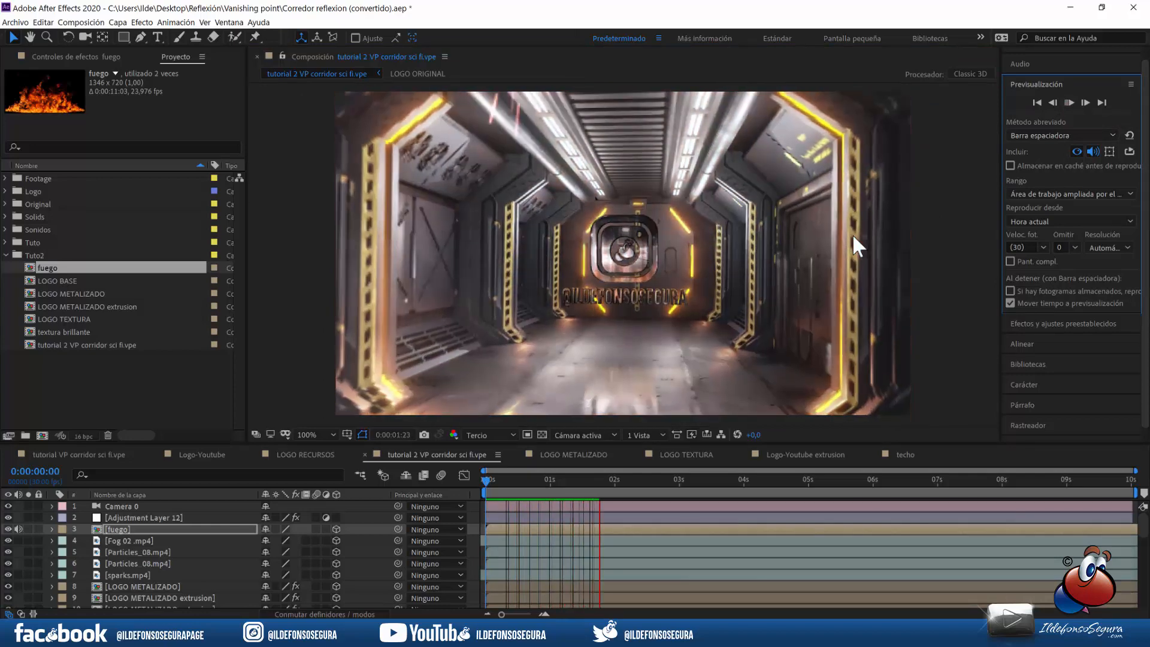
left_click(1037, 102)
left_click(1066, 100)
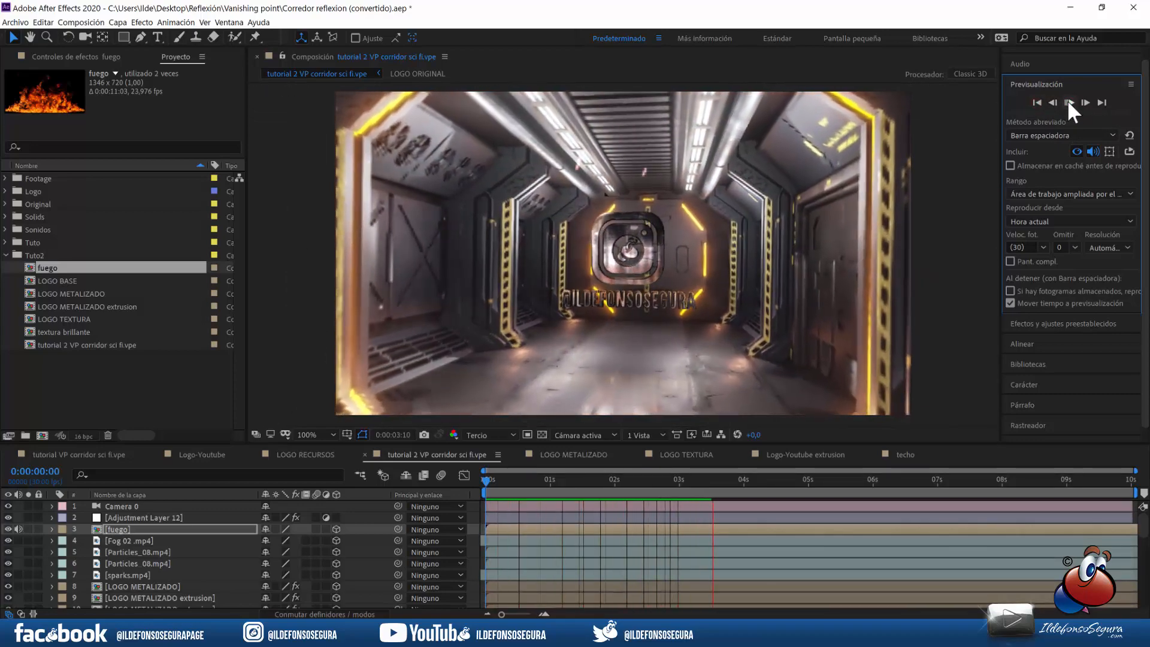
left_click(1066, 100)
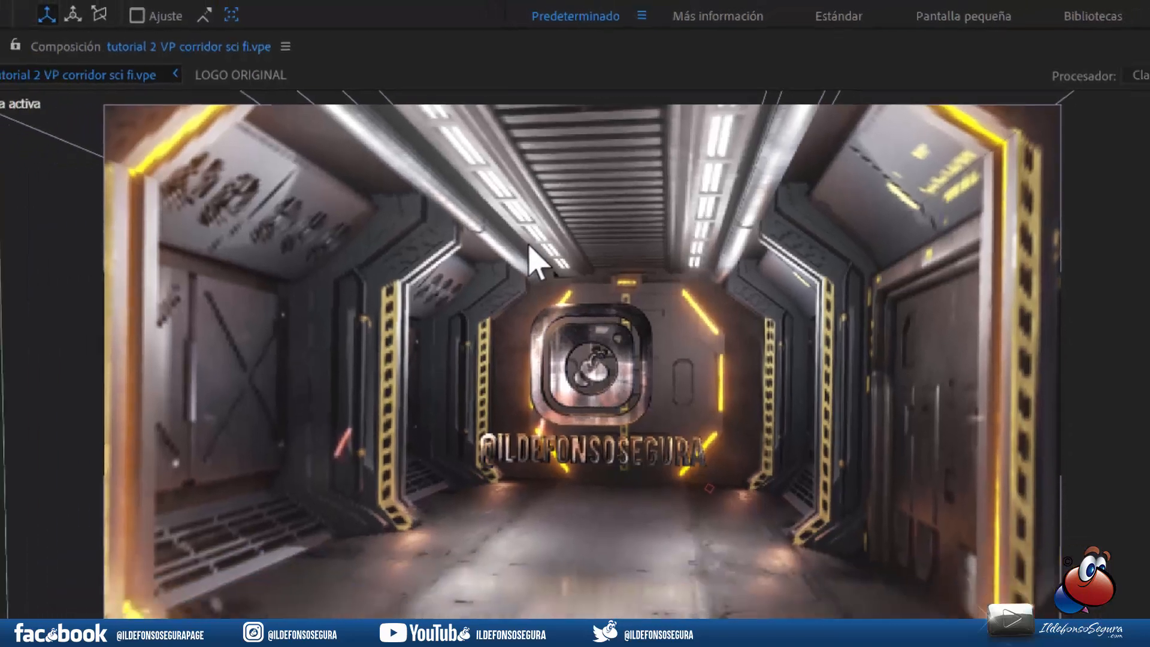
Step: Select the tutor7.png ceiling layer and view it in isolation, with the other layers shown again at the end
scroll(190, 551, "down", 6)
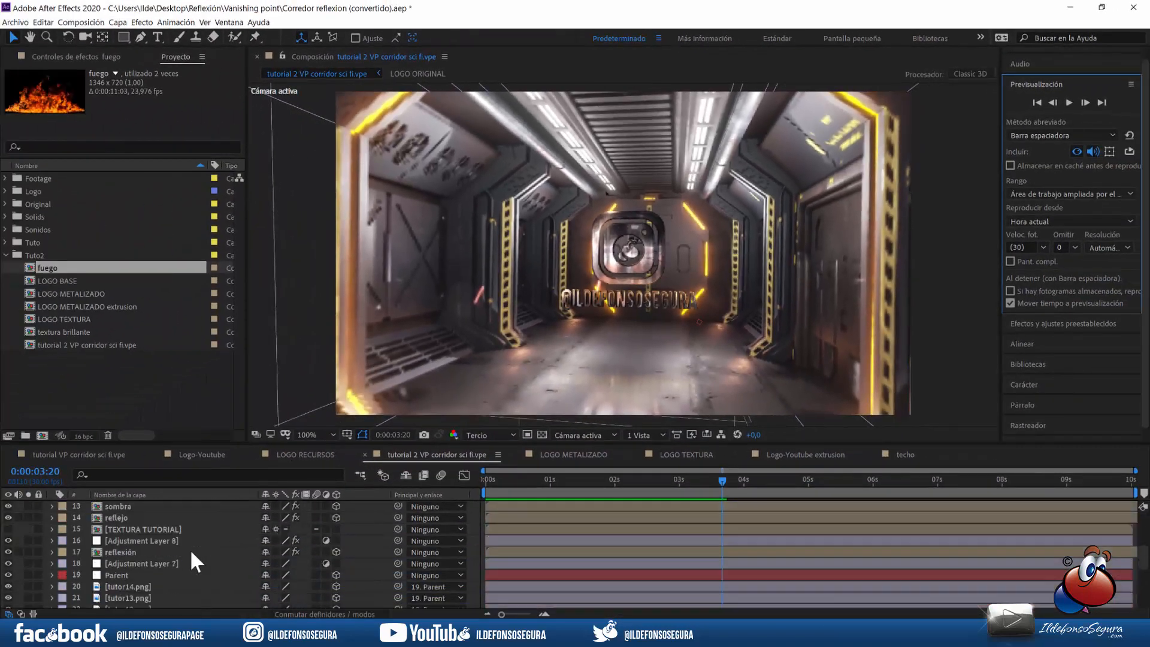
scroll(190, 561, "down", 1)
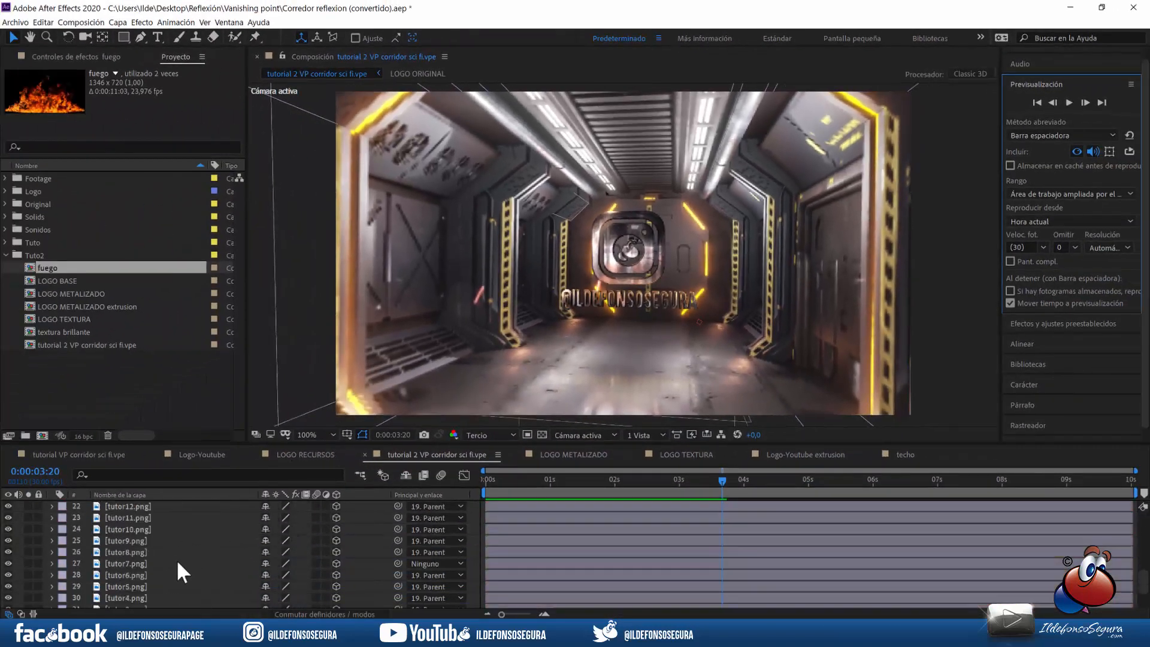
left_click(132, 561)
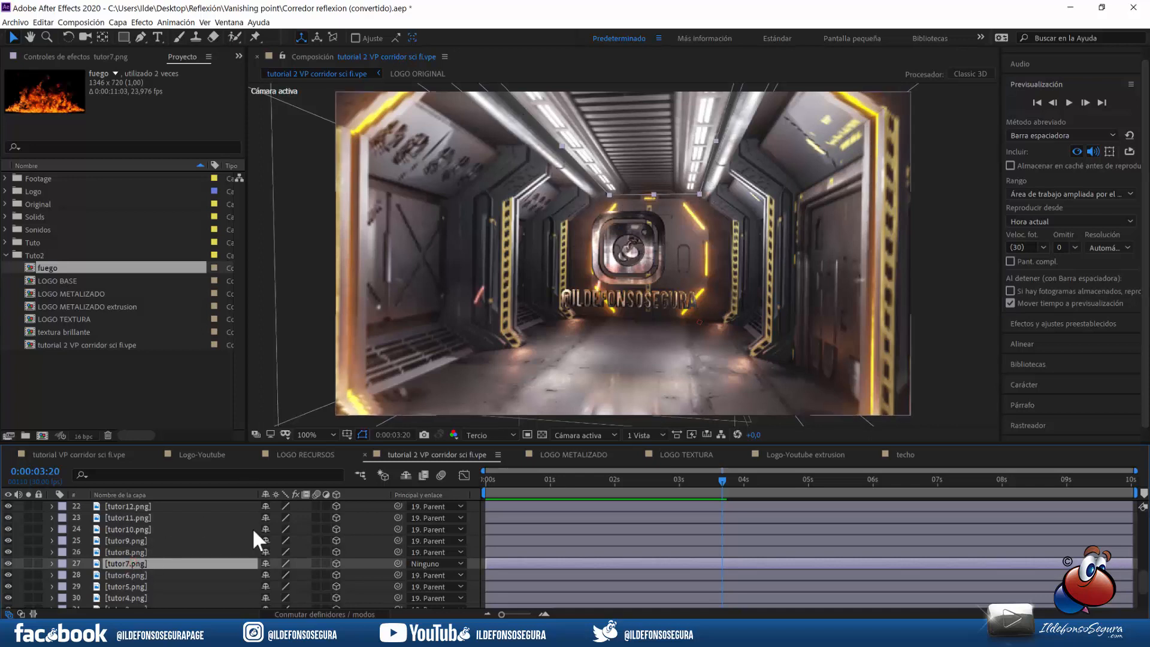
left_click(29, 563)
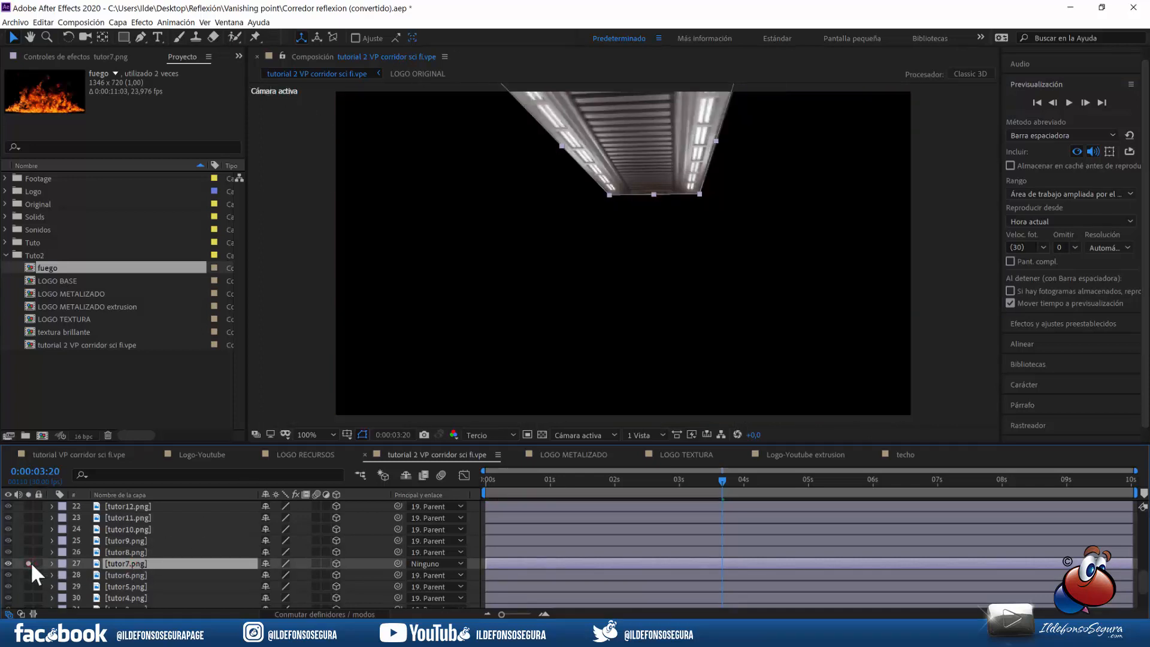
left_click(29, 563)
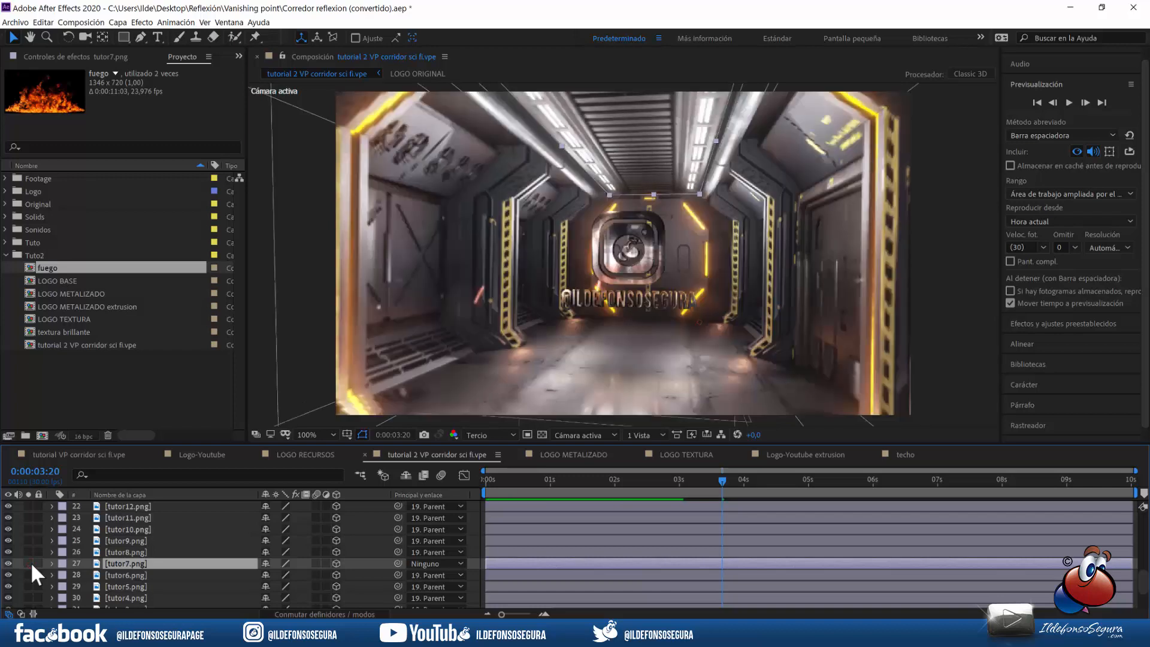
Step: Precompose the tutor7.png layer as luces, transferring all attributes to the new composition
key("ctrl+shift+c")
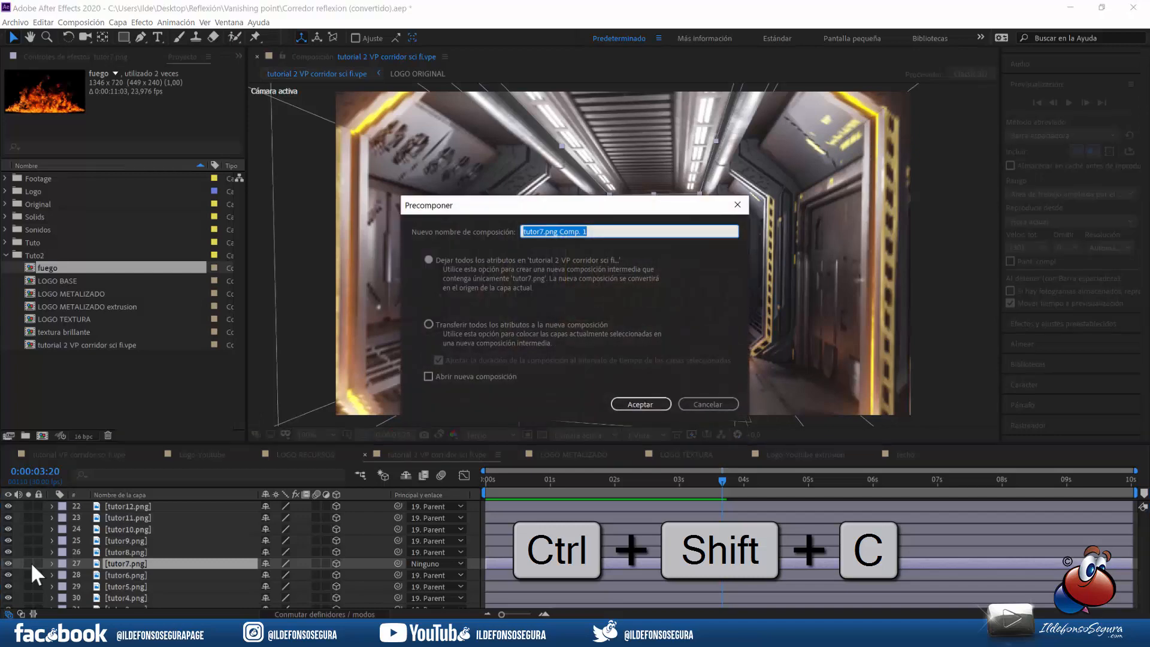
left_click(429, 324)
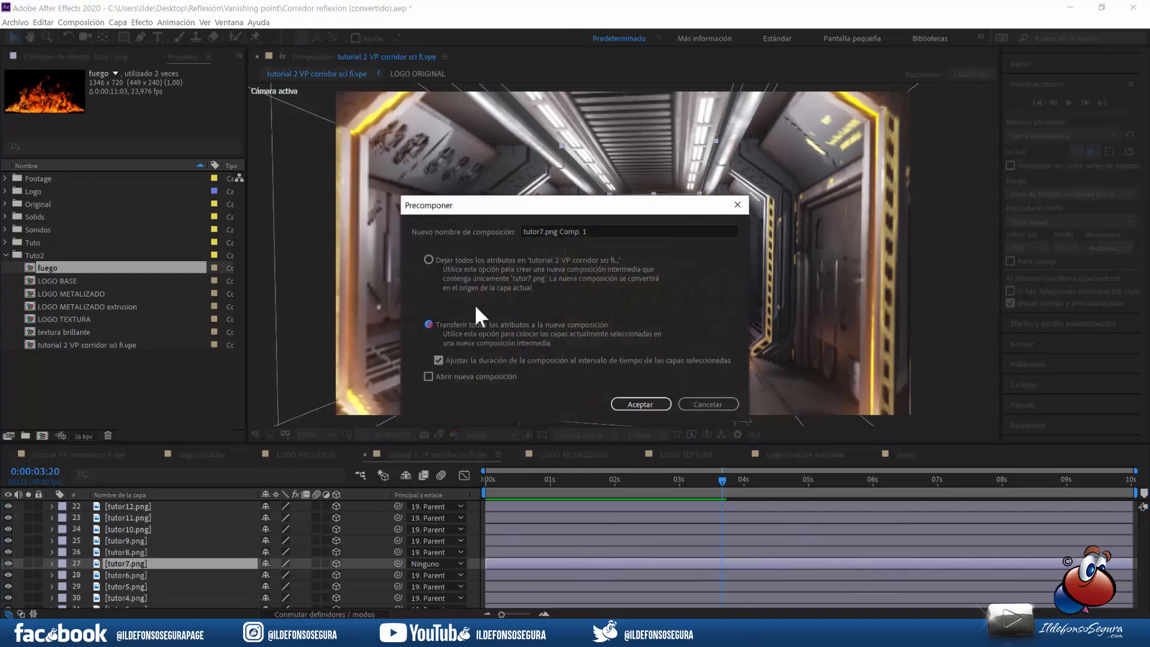
left_click(595, 231)
left_click_drag(594, 231, 485, 219)
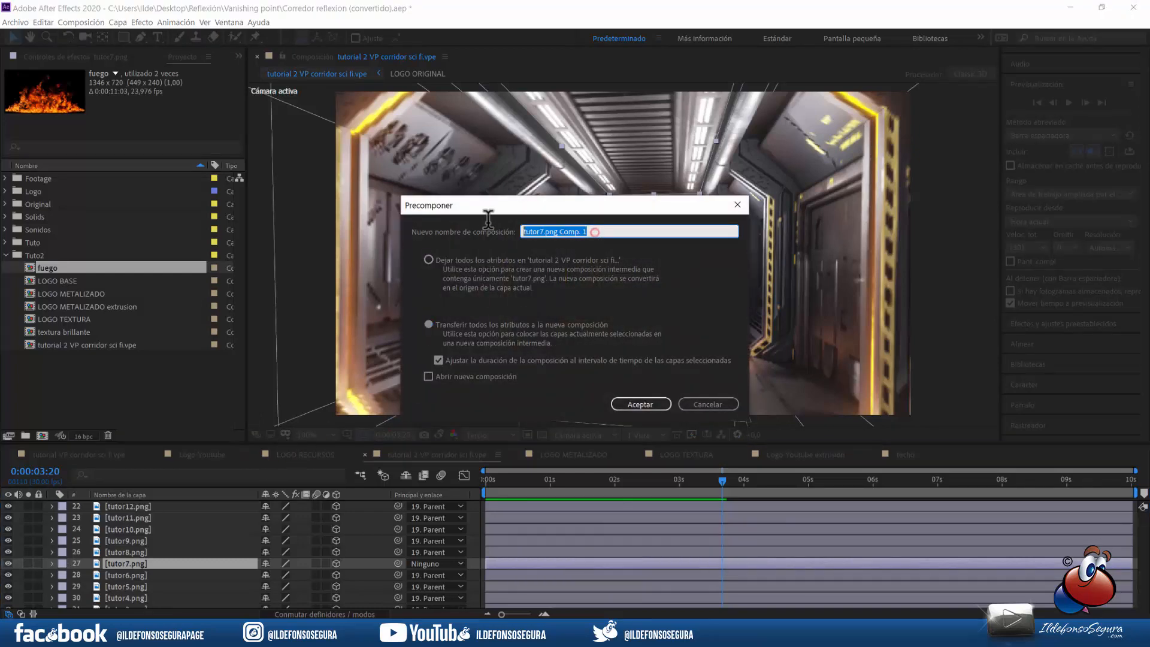
type("luces")
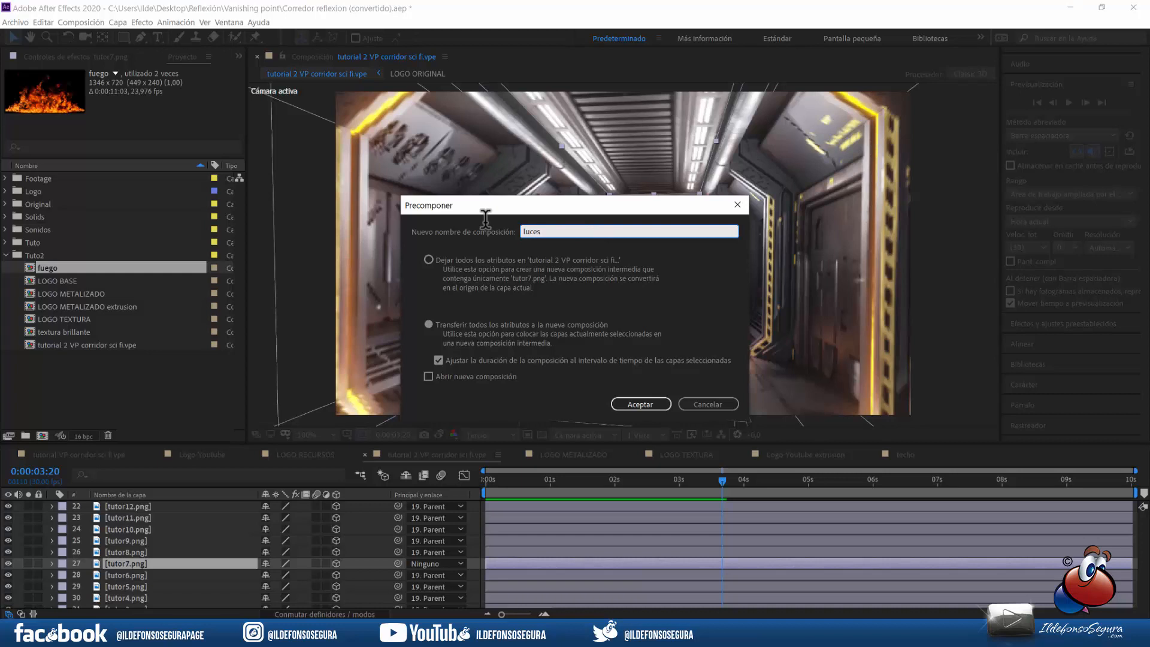
key("Return")
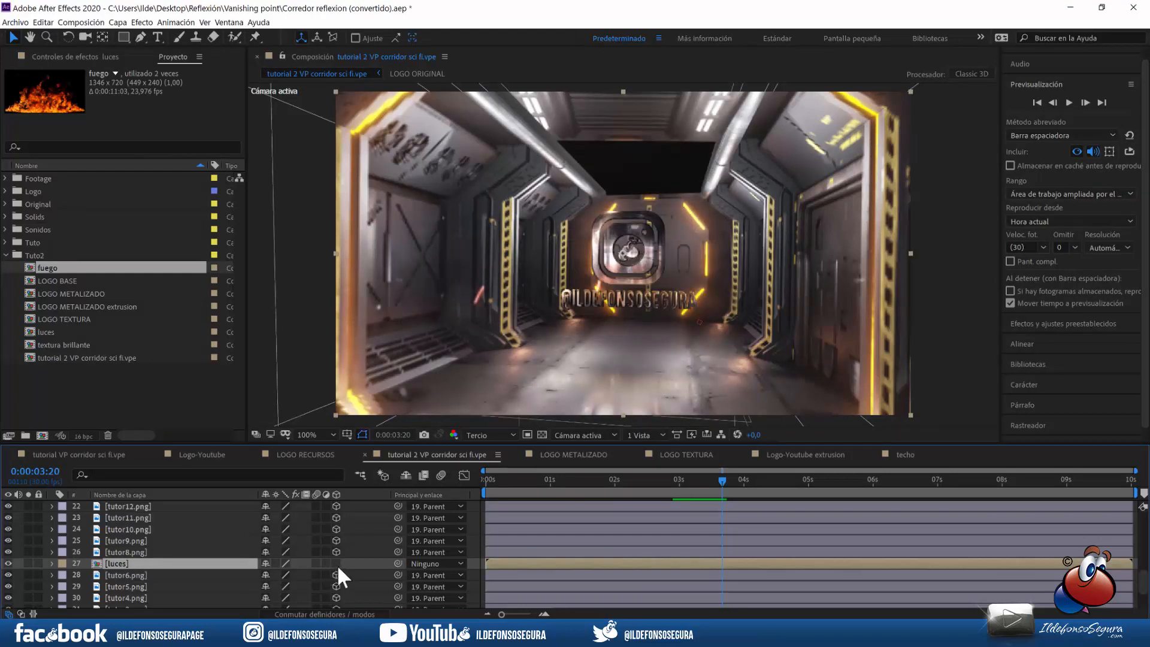
Step: Collapse the transformations of the luces precomposition so the ceiling displays correctly, and check the layer briefly in isolation
left_click(276, 563)
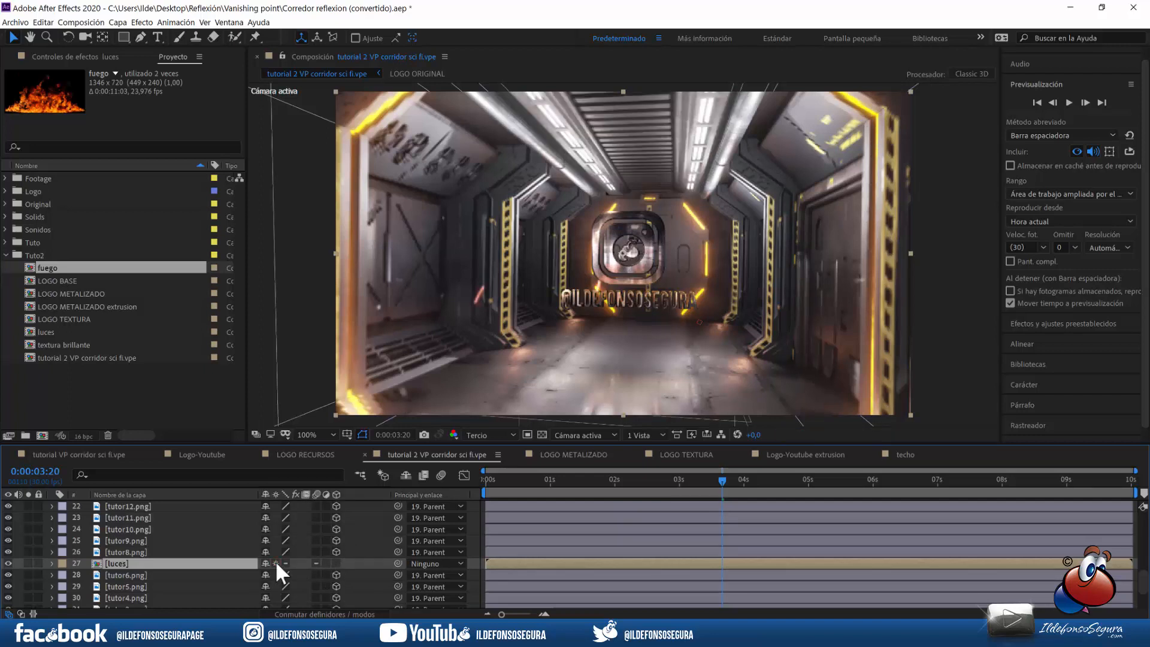
left_click(27, 562)
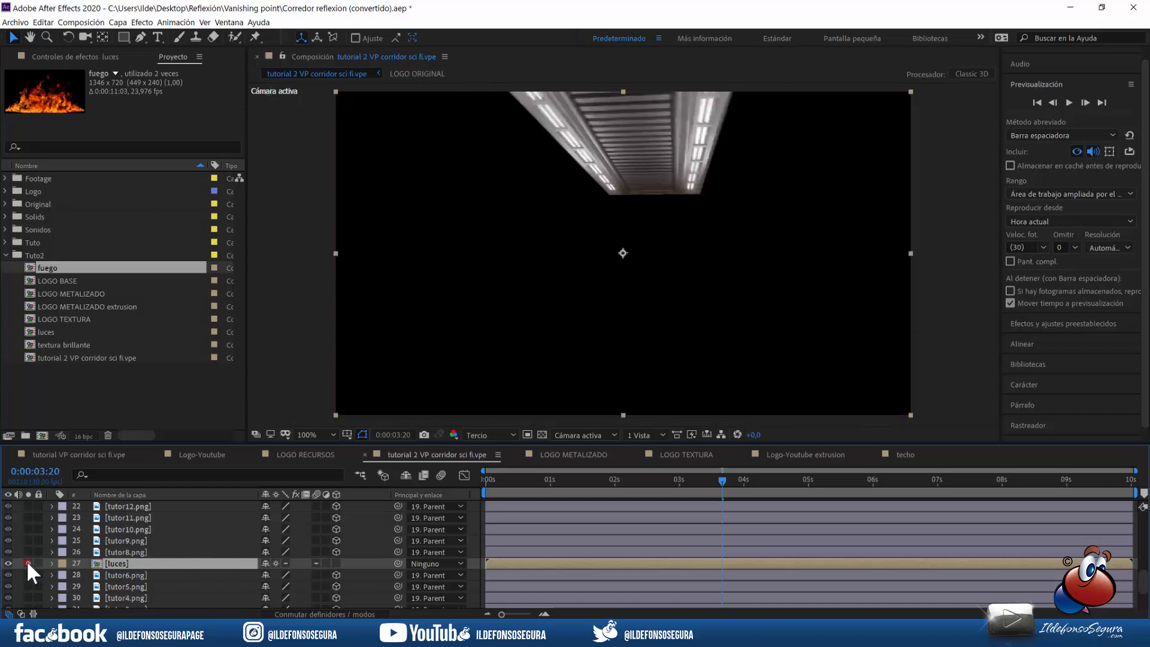
left_click(27, 562)
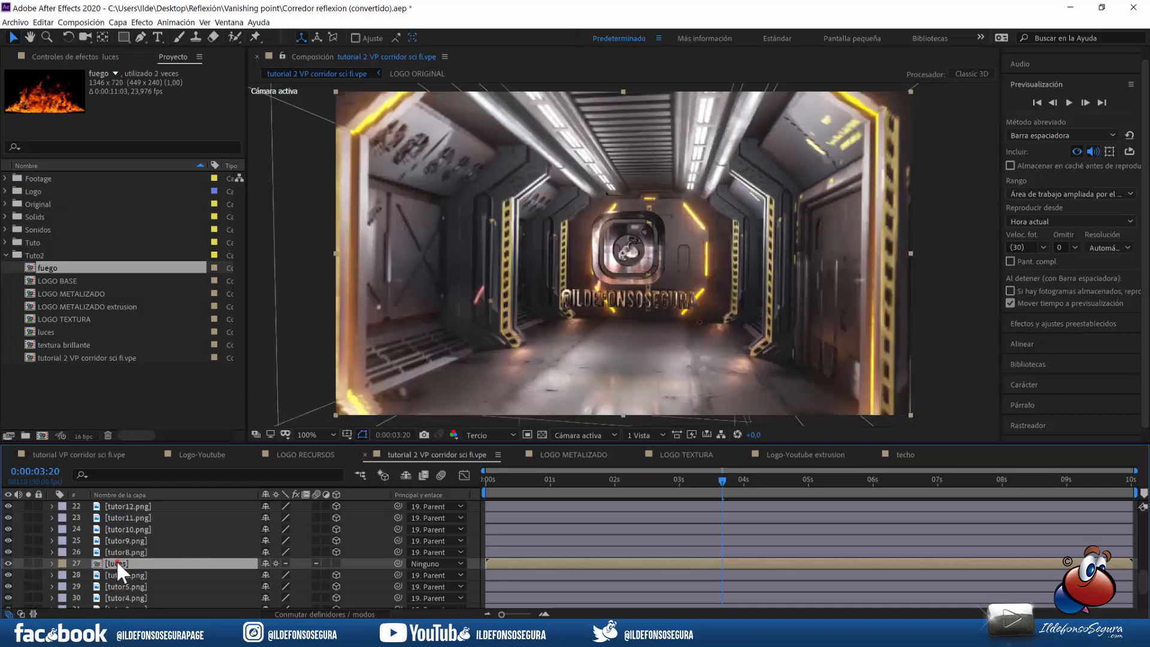
Step: Duplicate the luces layer and rename the upper copy luz glow
key("ctrl+d")
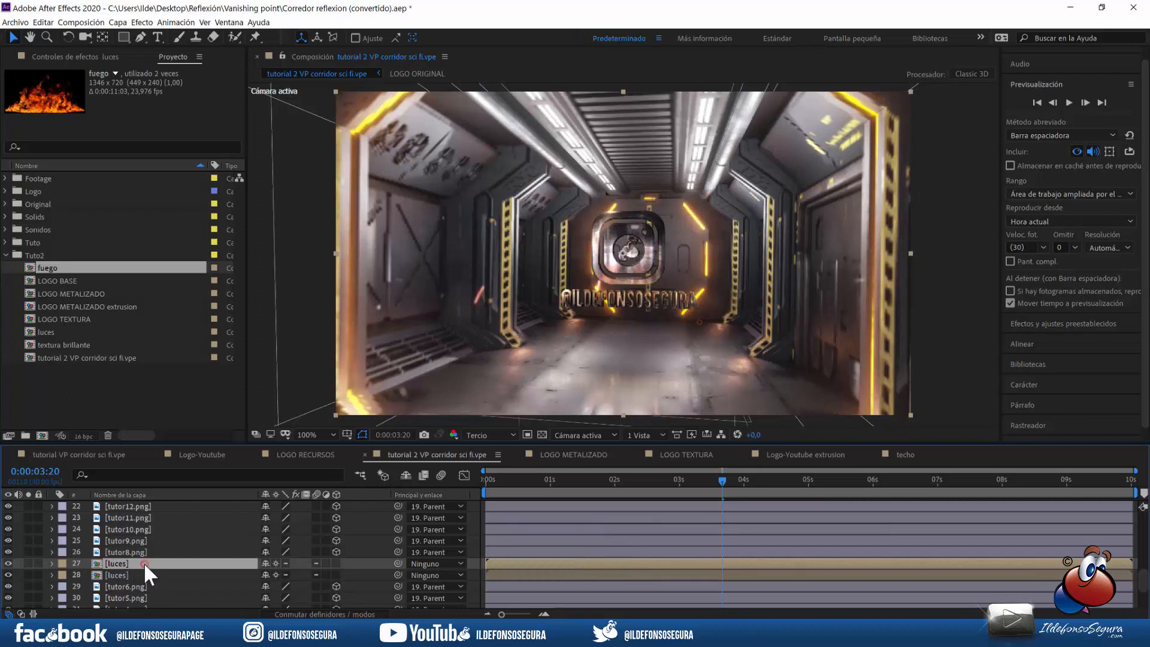
key("Return")
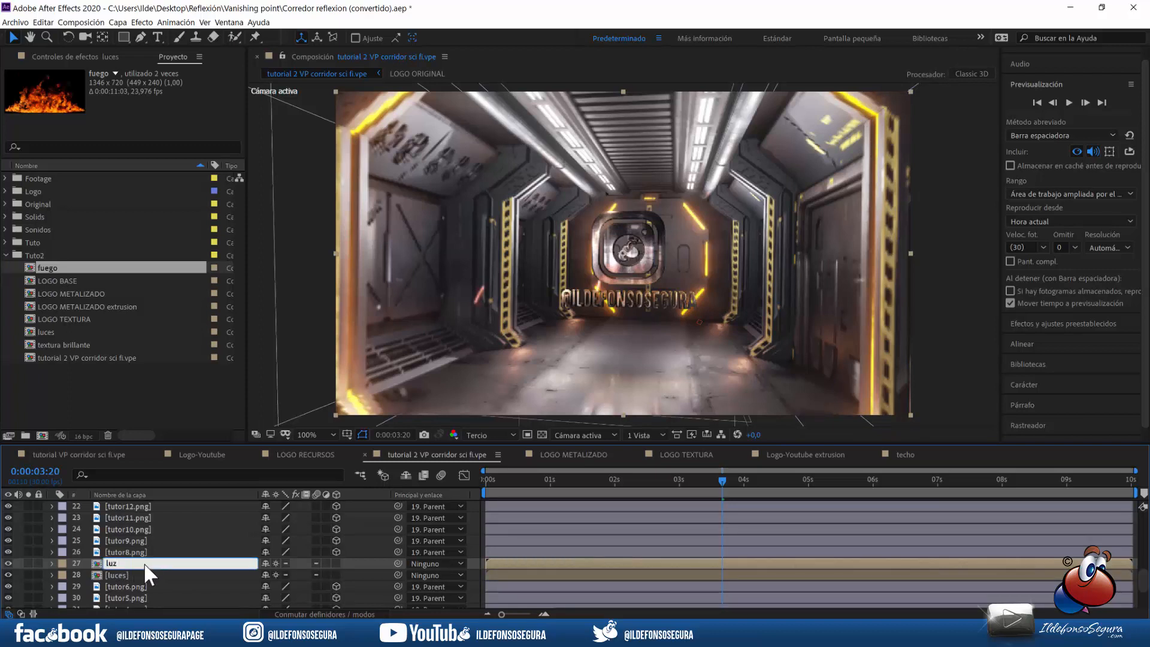
type("luz glow")
key("Return")
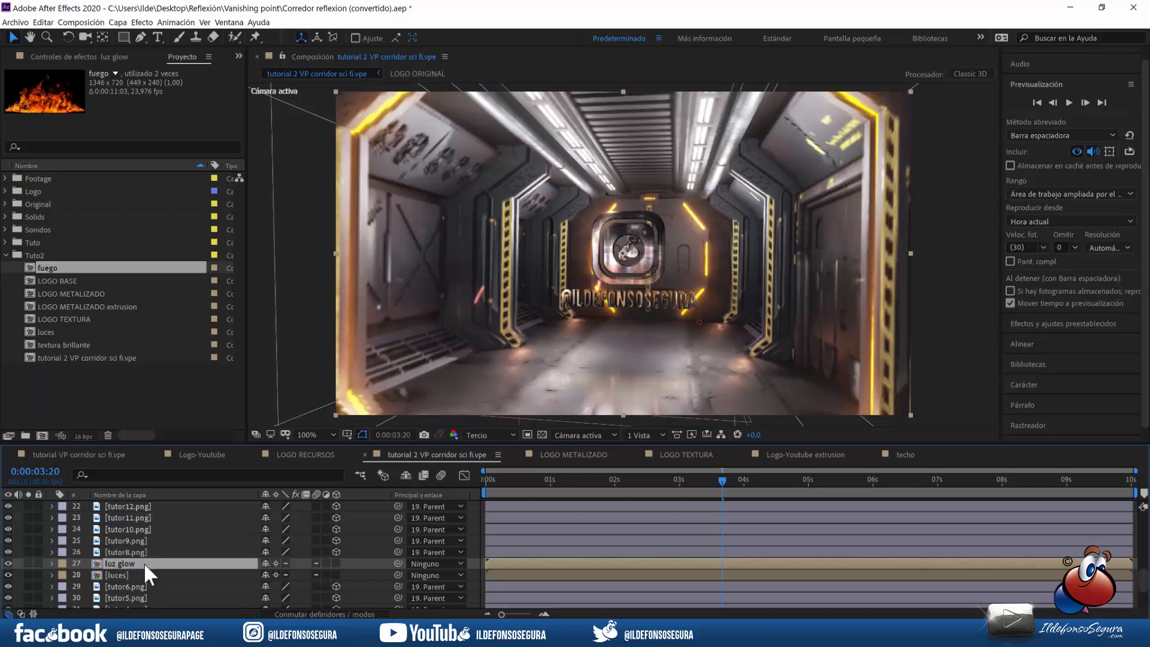
Step: Apply the Umbral effect to the luz glow layer and set its Nivel to 27000 to isolate the light strips
left_click(88, 57)
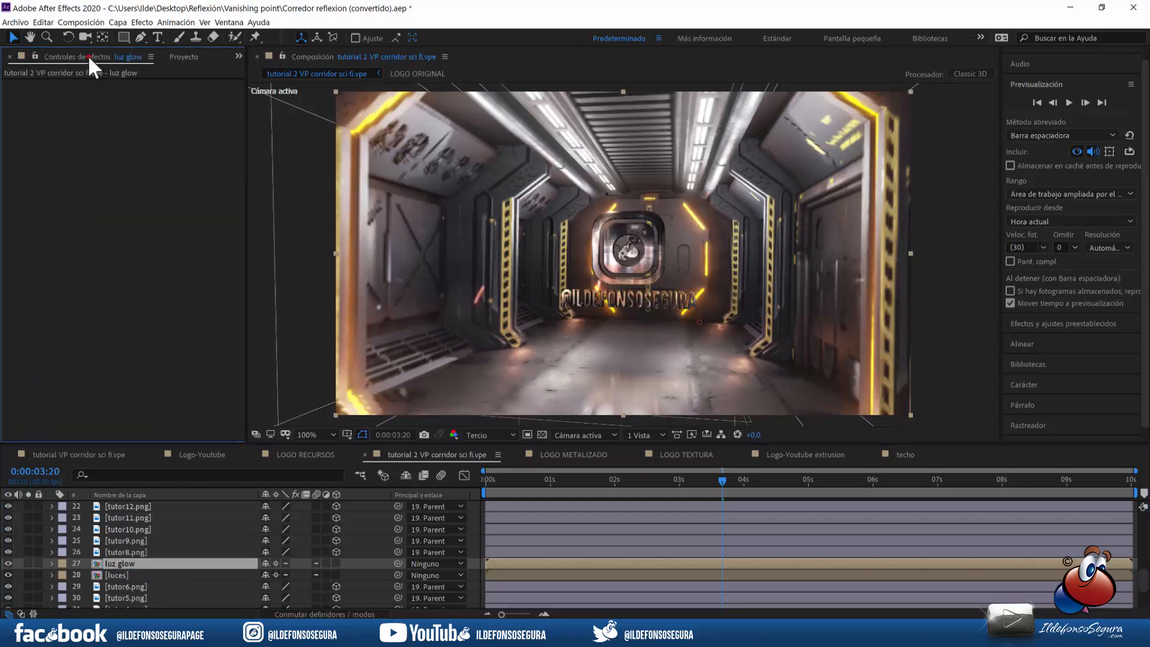
left_click(130, 130)
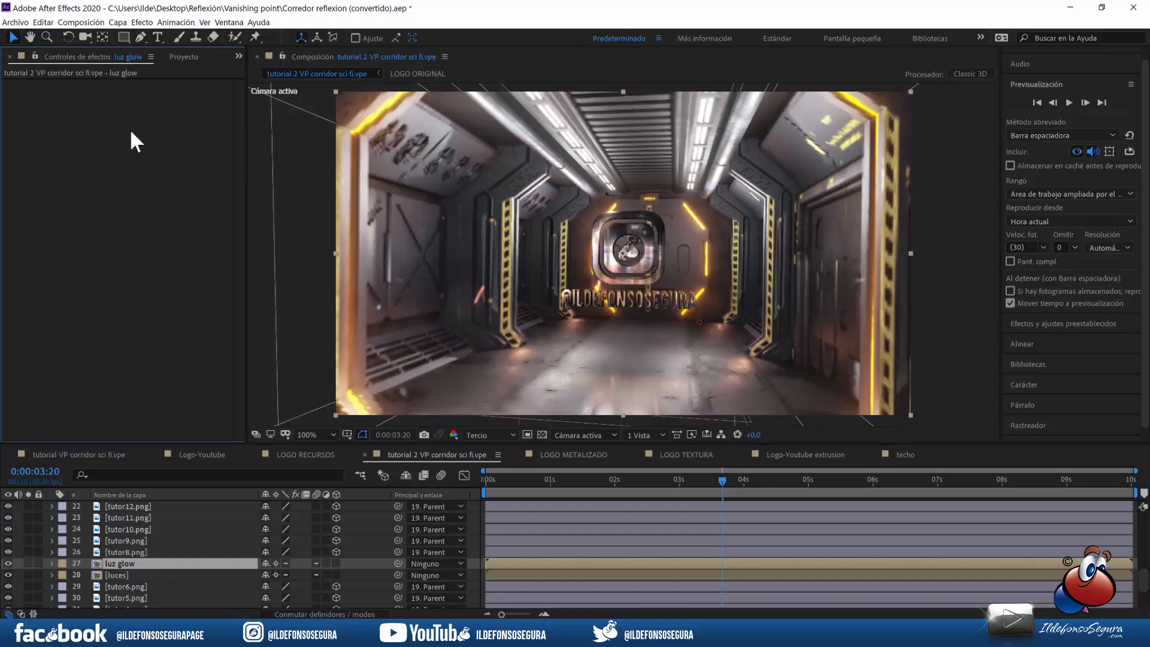
key("ctrl+space")
type("un")
key("BackSpace")
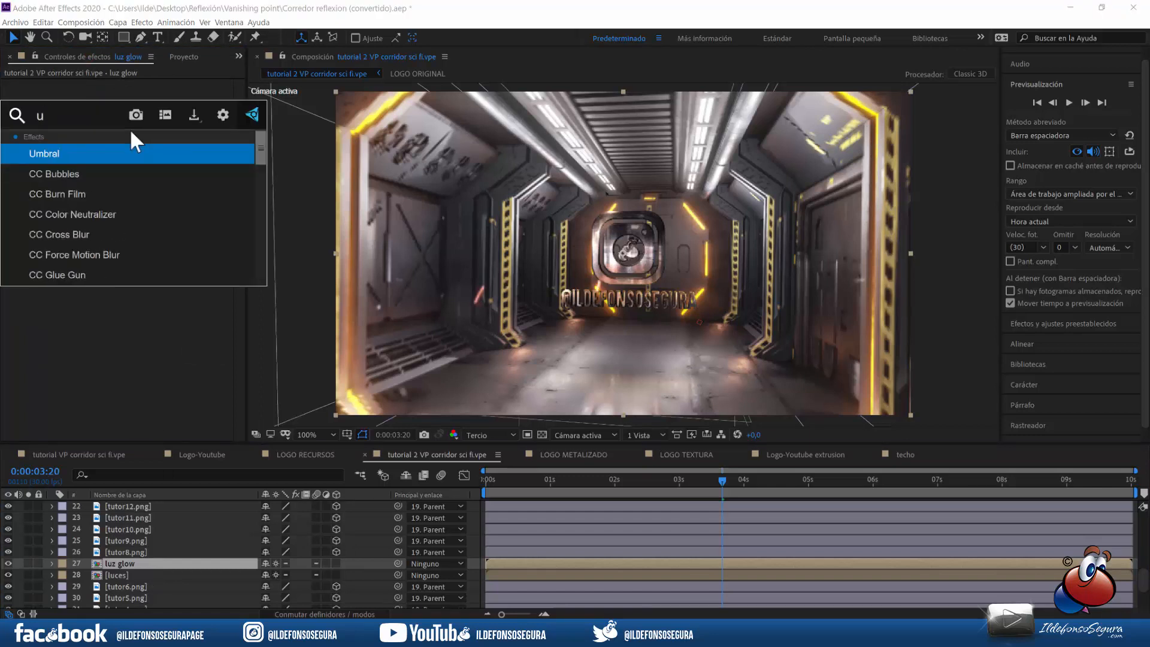
type("mb")
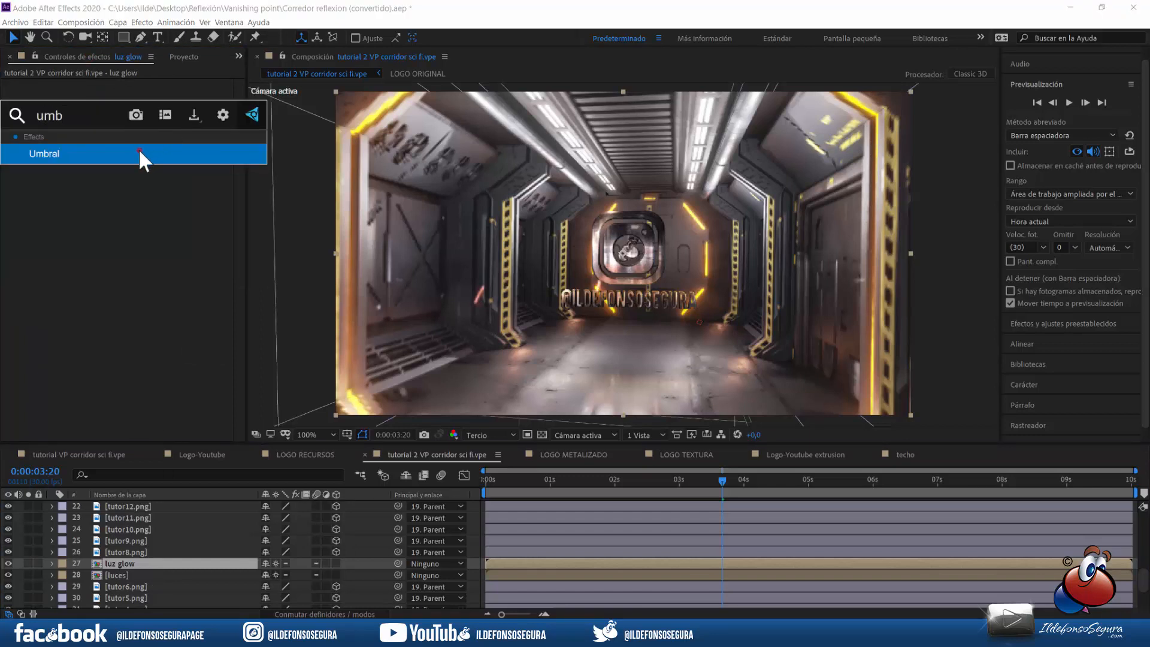
left_click(139, 149)
mouse_move(141, 97)
left_mouse_down()
mouse_move(185, 97)
mouse_move(159, 97)
left_mouse_up()
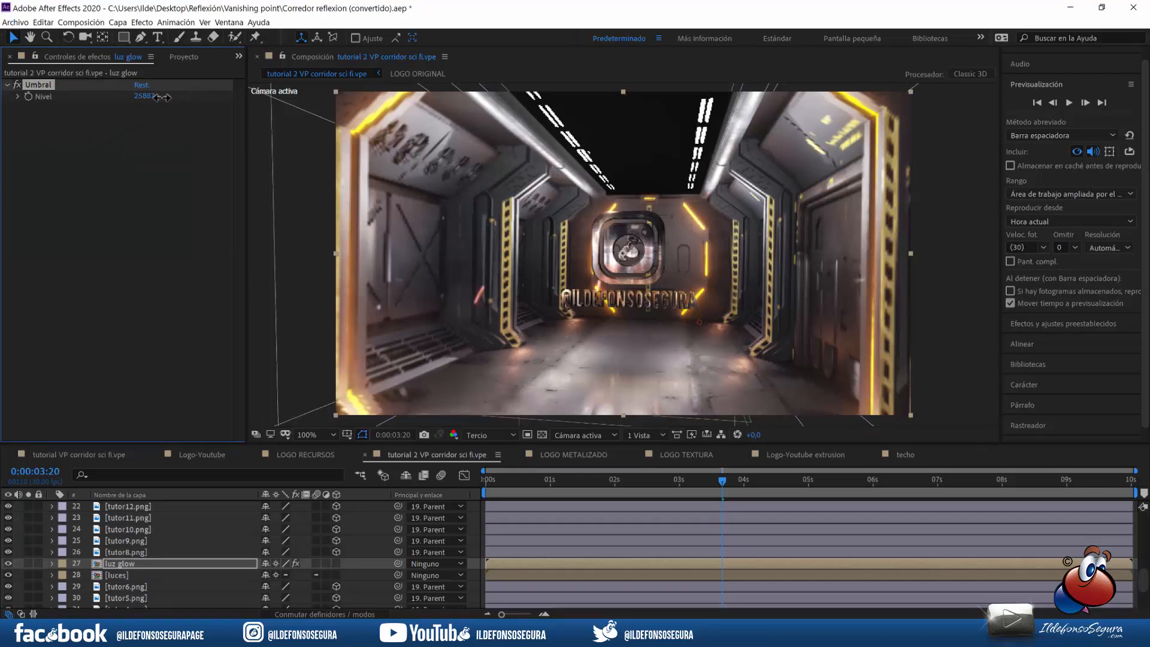
left_click(159, 97)
type("2")
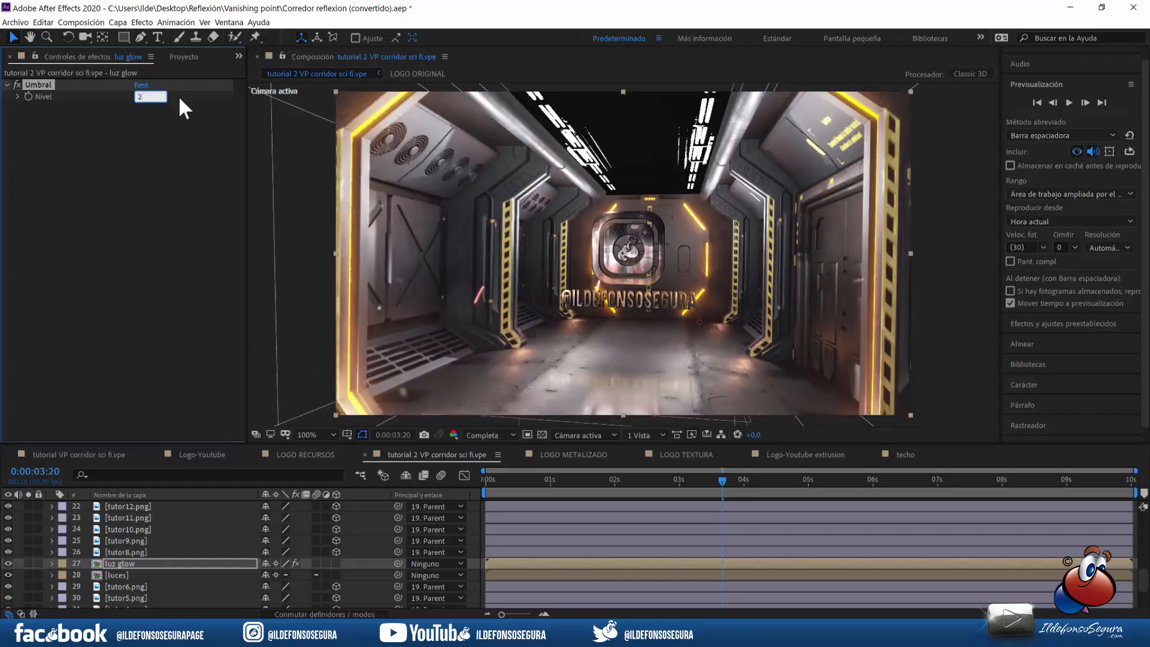
type("7000")
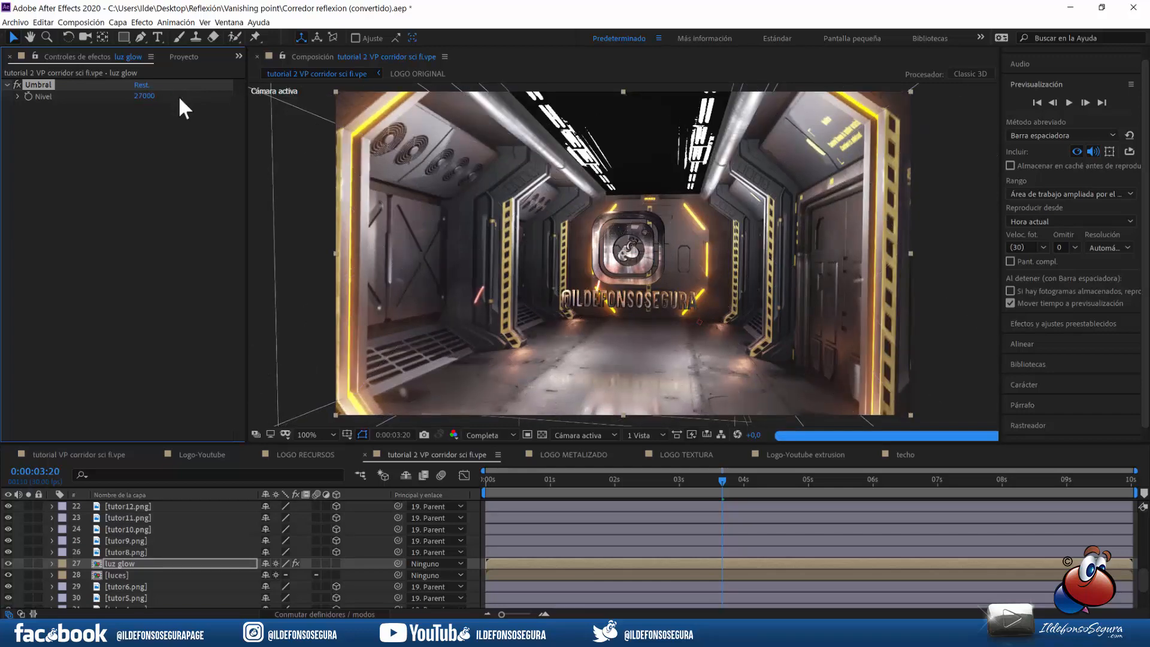
key("Return")
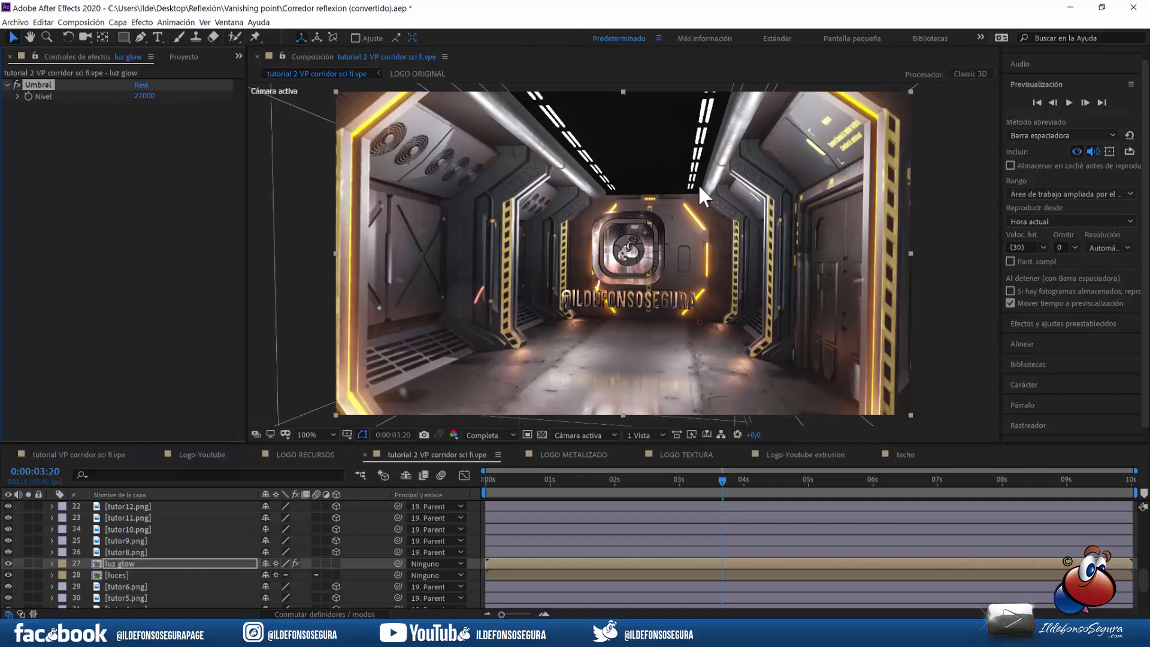
Step: Add the Resplandor effect to luz glow using Colores A y B, with Color A as FF7700 and Color B as FFE800
left_click(175, 169)
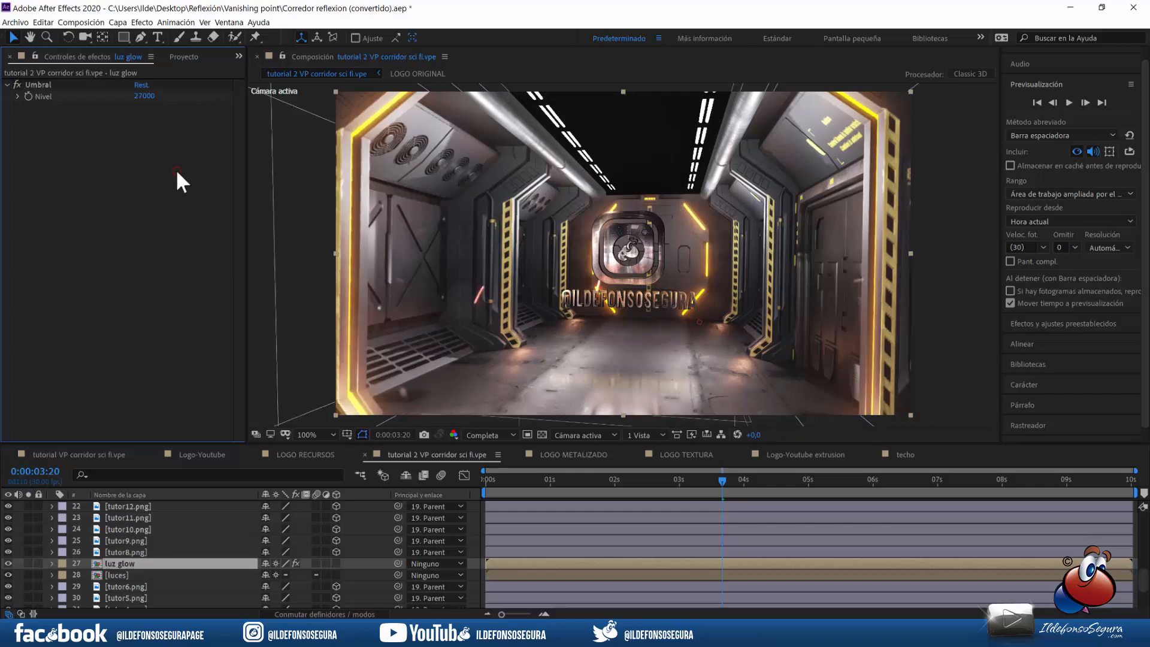
left_click(142, 22)
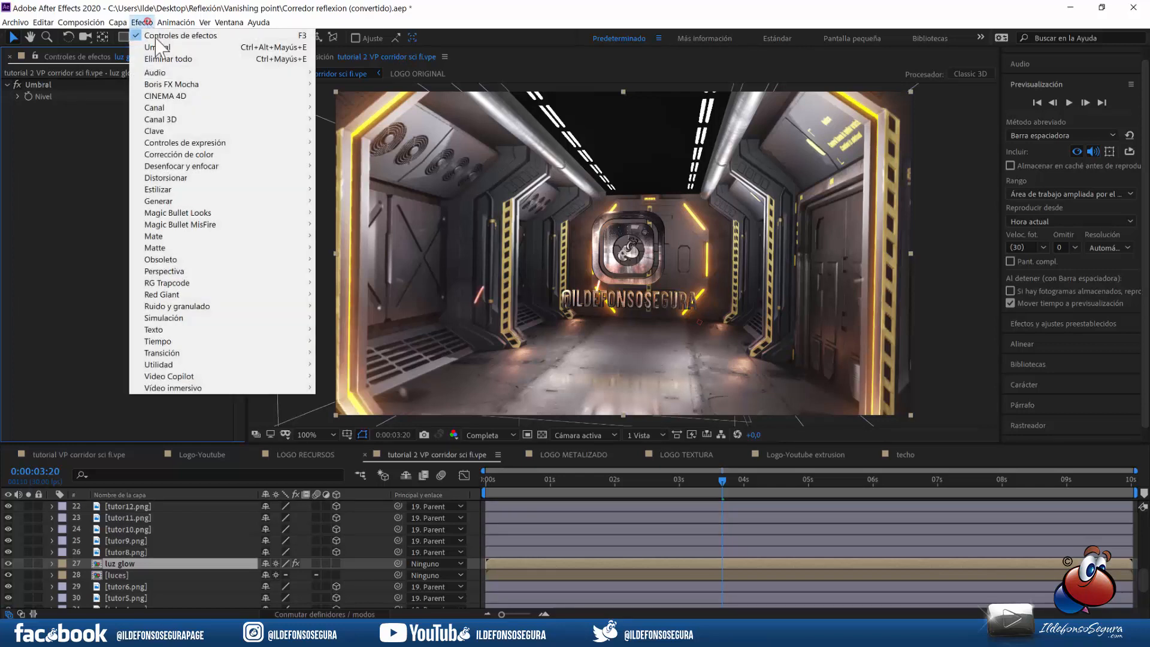
mouse_move(207, 192)
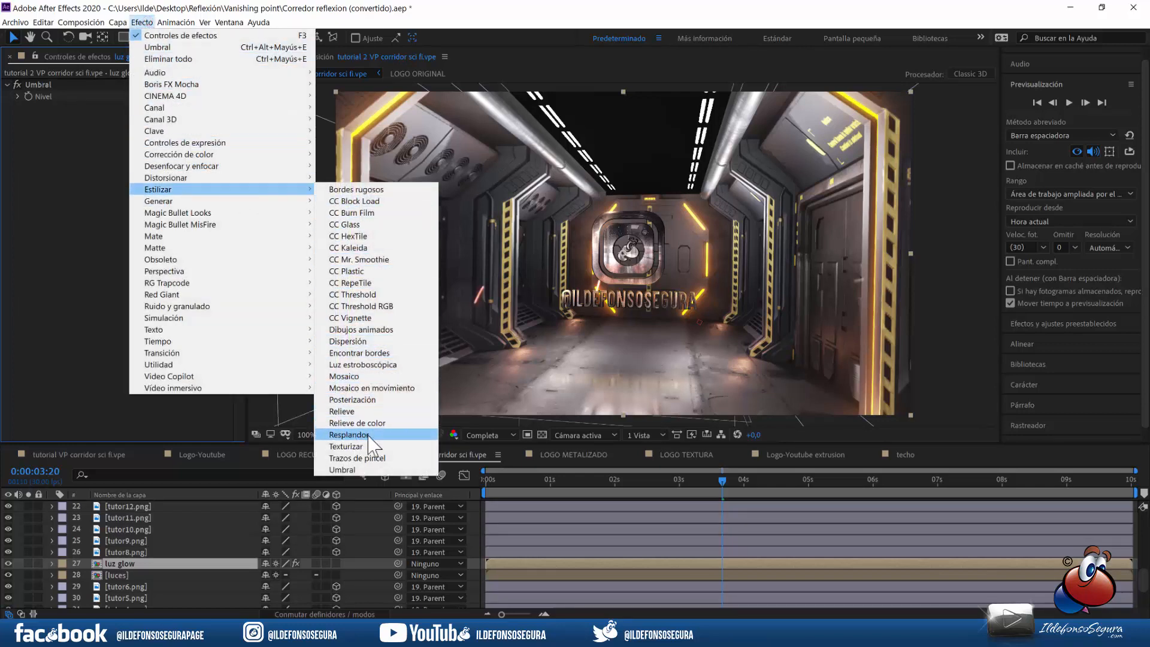
left_click(349, 434)
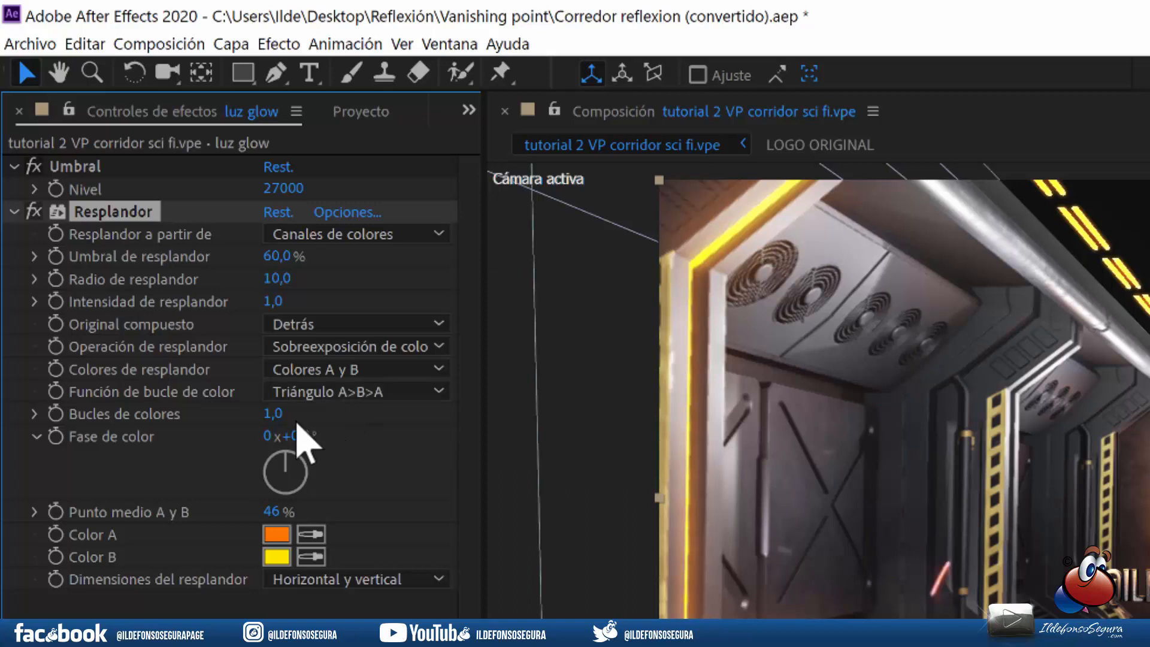
left_click(276, 533)
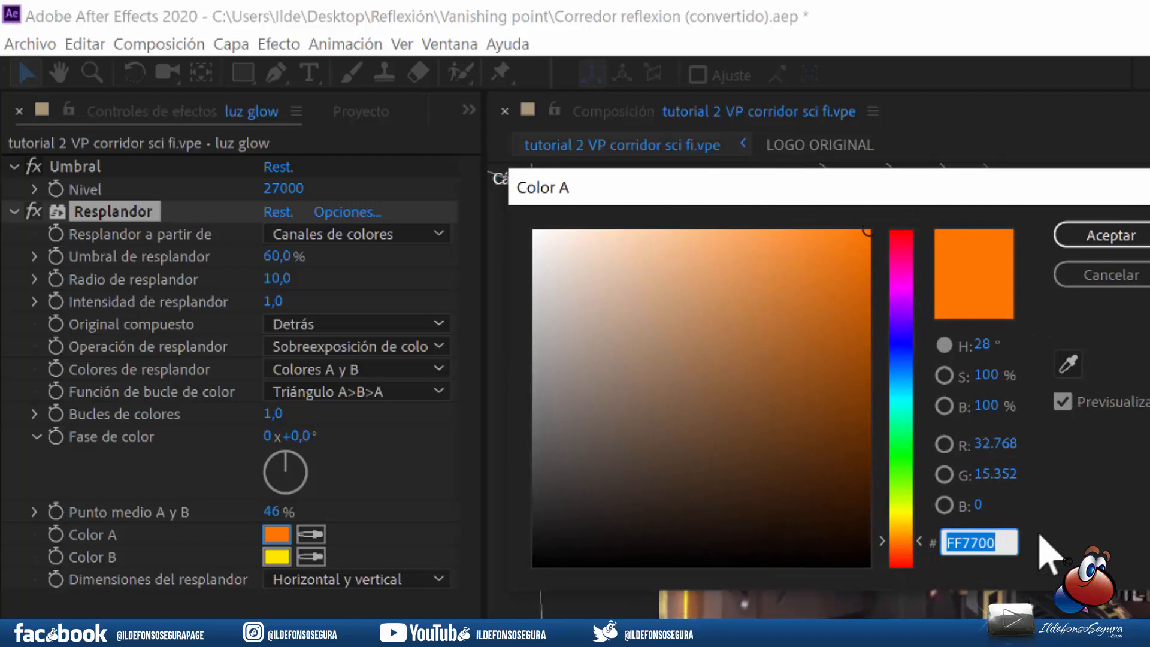
left_click(1105, 275)
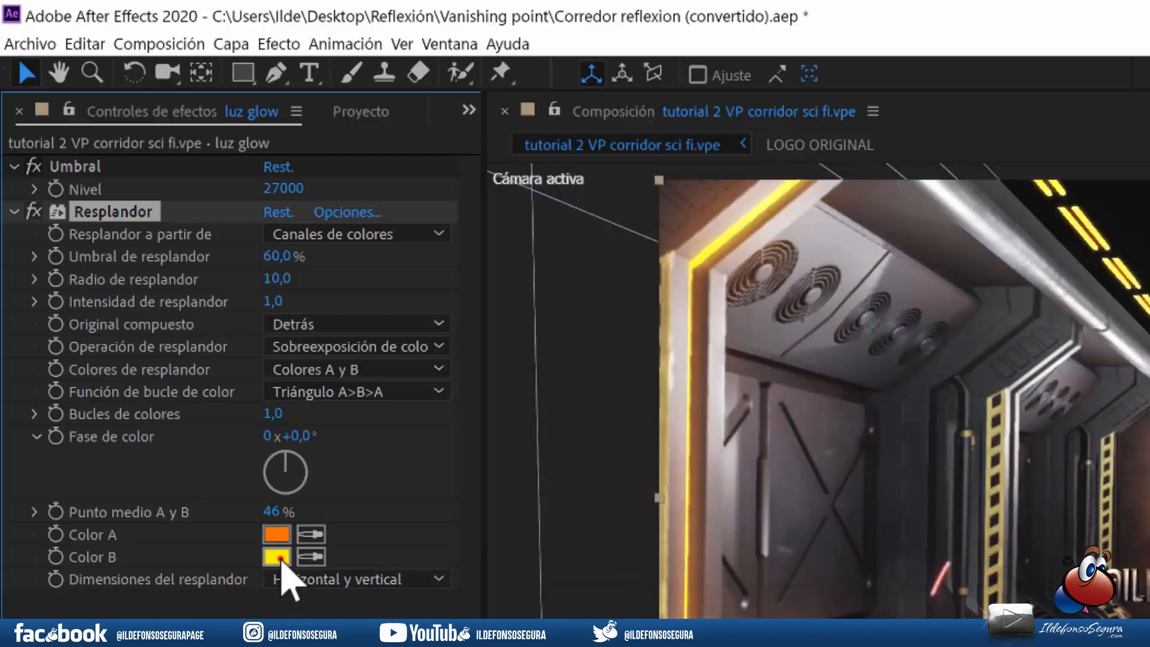
left_click(280, 558)
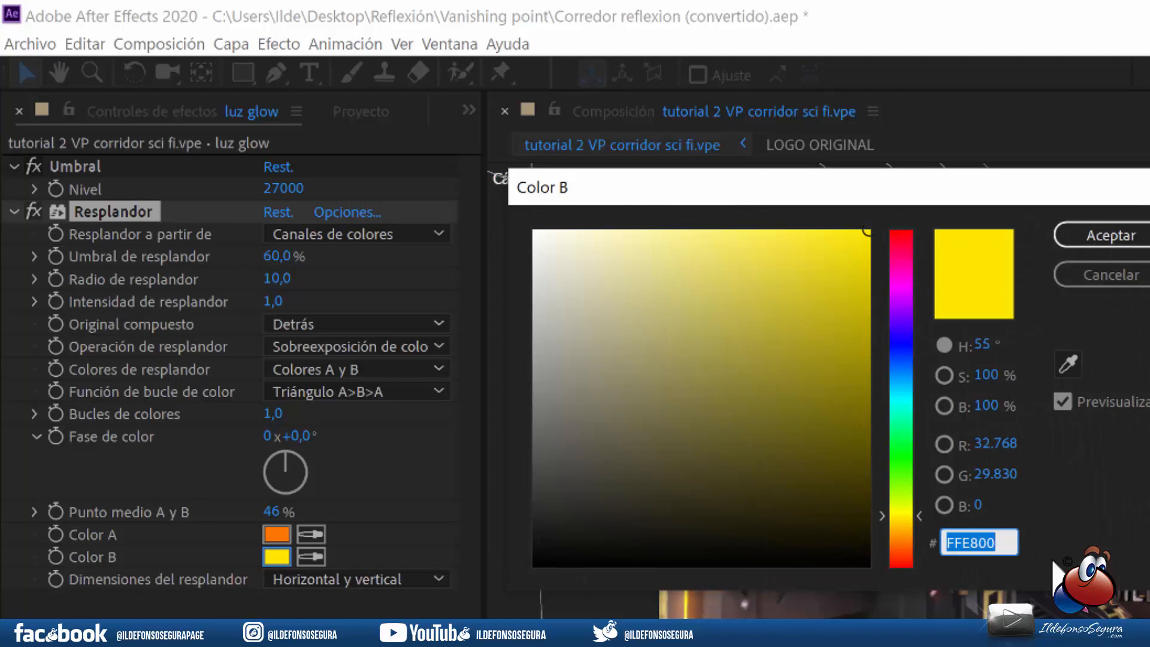
left_click(1115, 239)
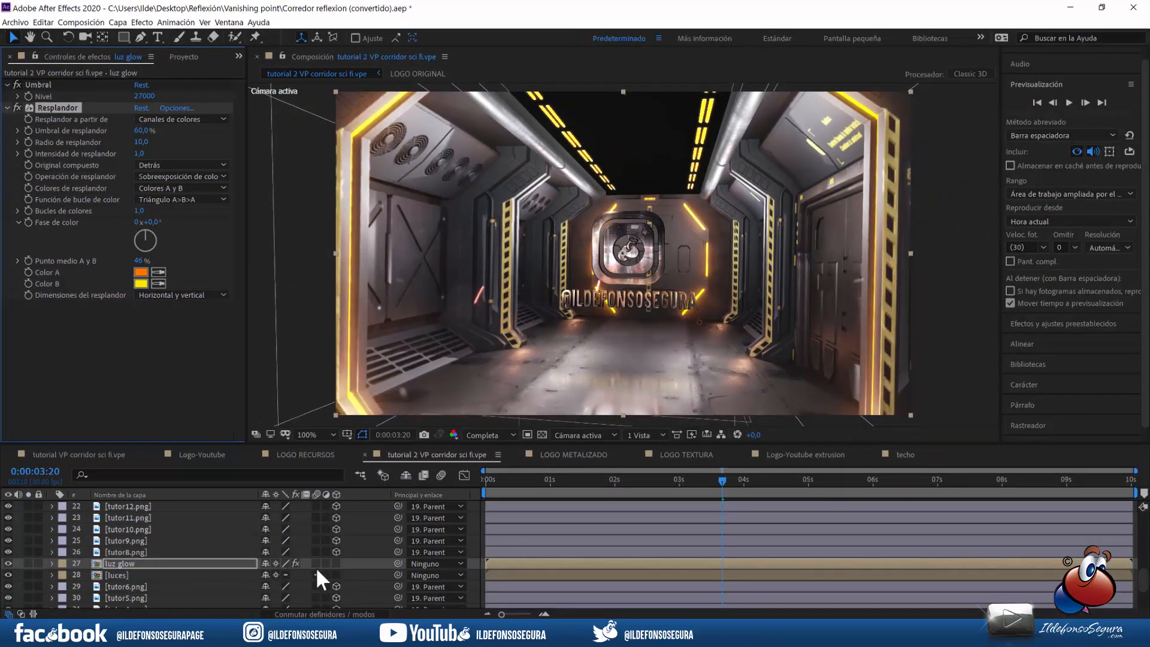
Step: Make luz glow a 3D layer with the Color blending mode, and compare the ceiling with the layer hidden and shown
left_click(336, 562)
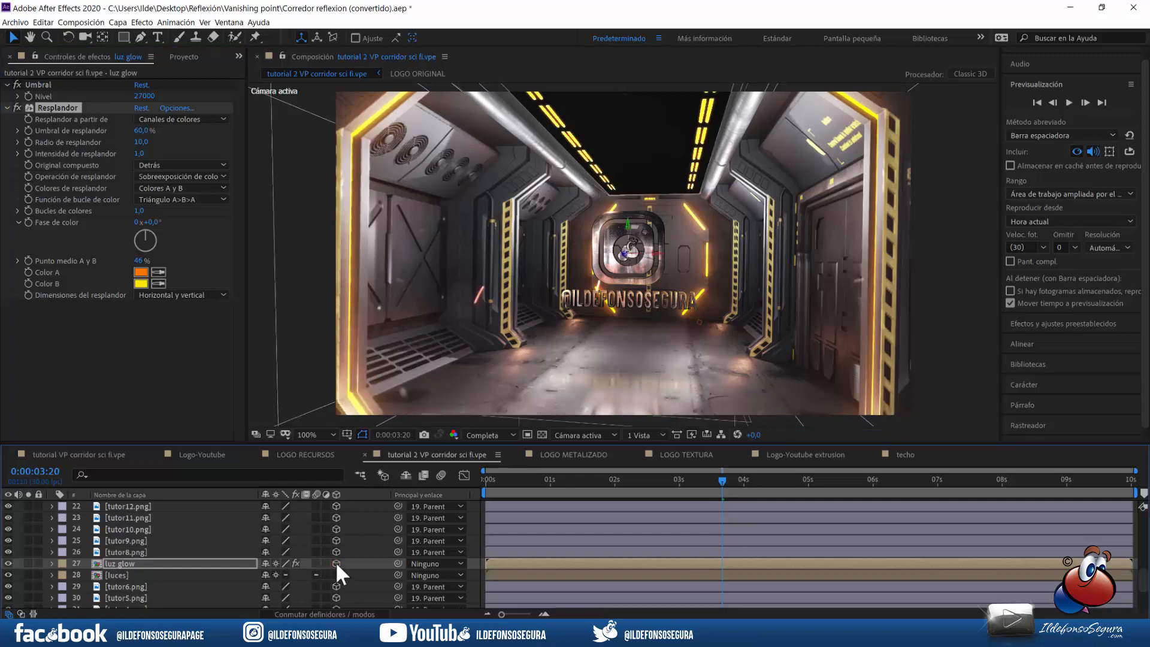
left_click(317, 613)
left_click(293, 561)
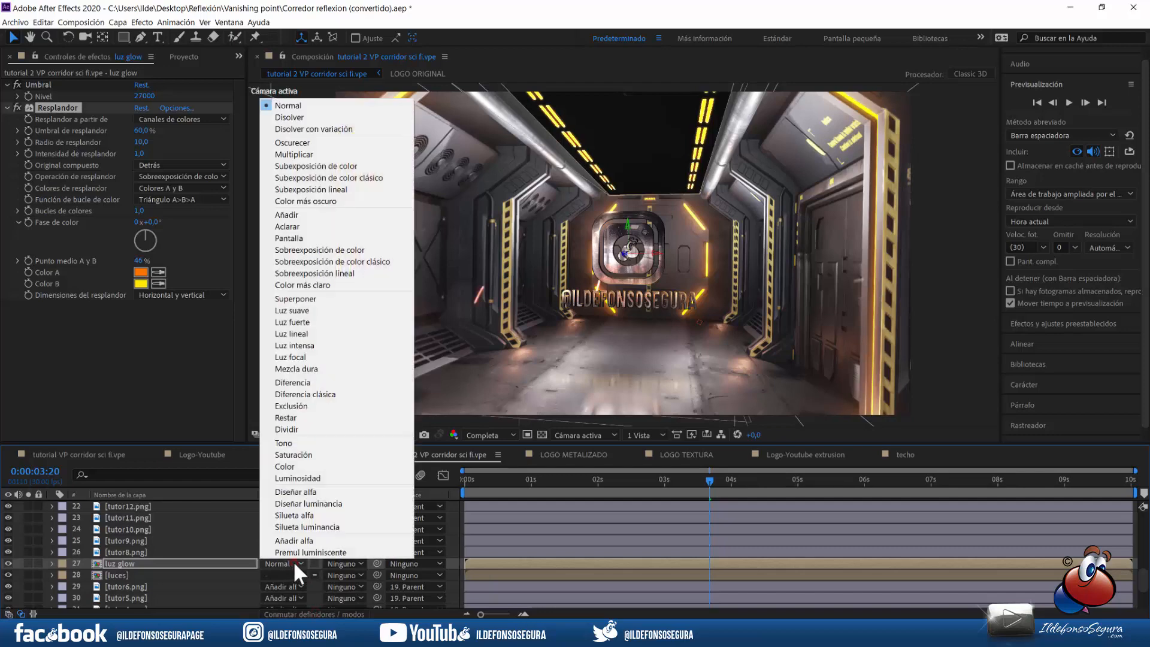
left_click(301, 466)
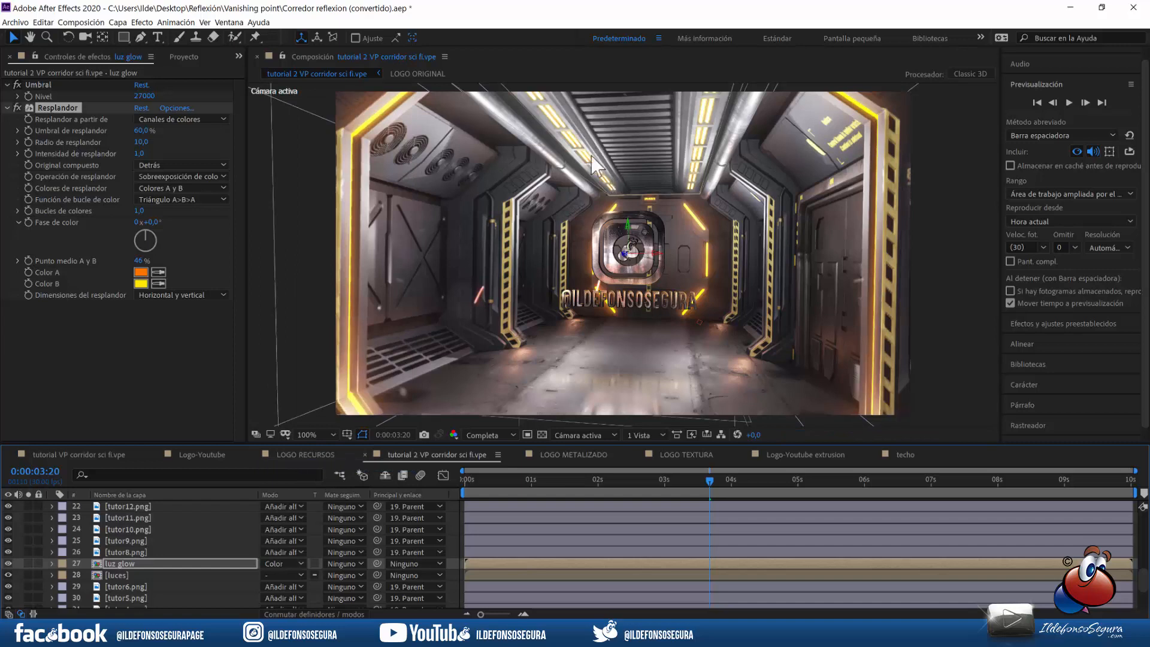
left_click(8, 563)
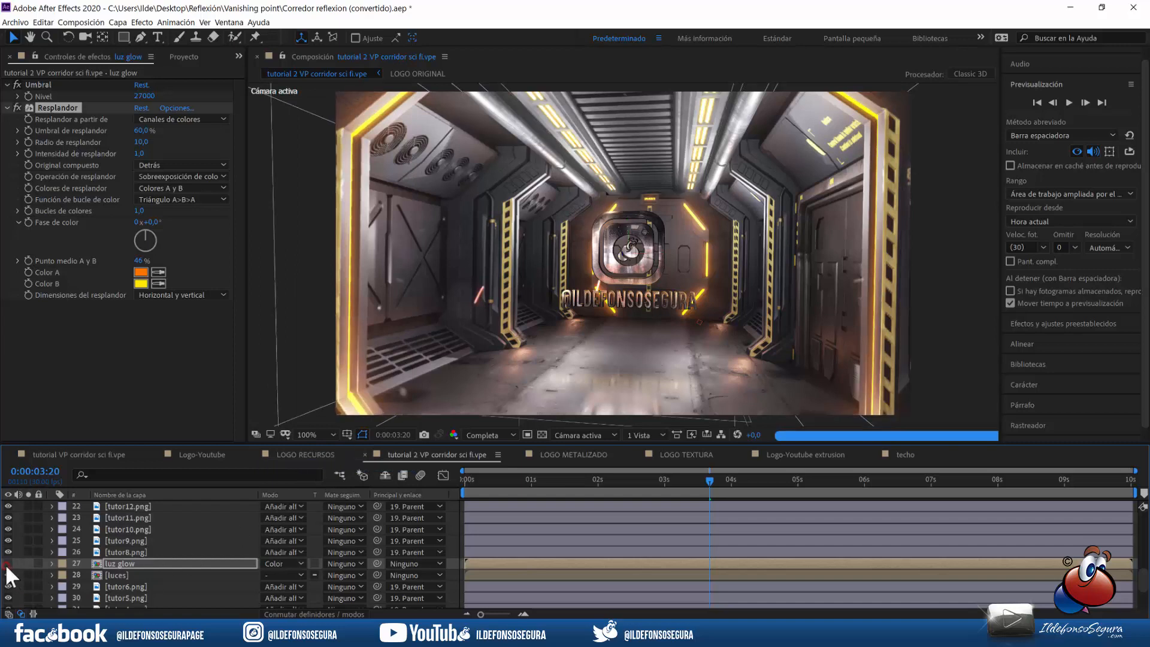
left_click(7, 566)
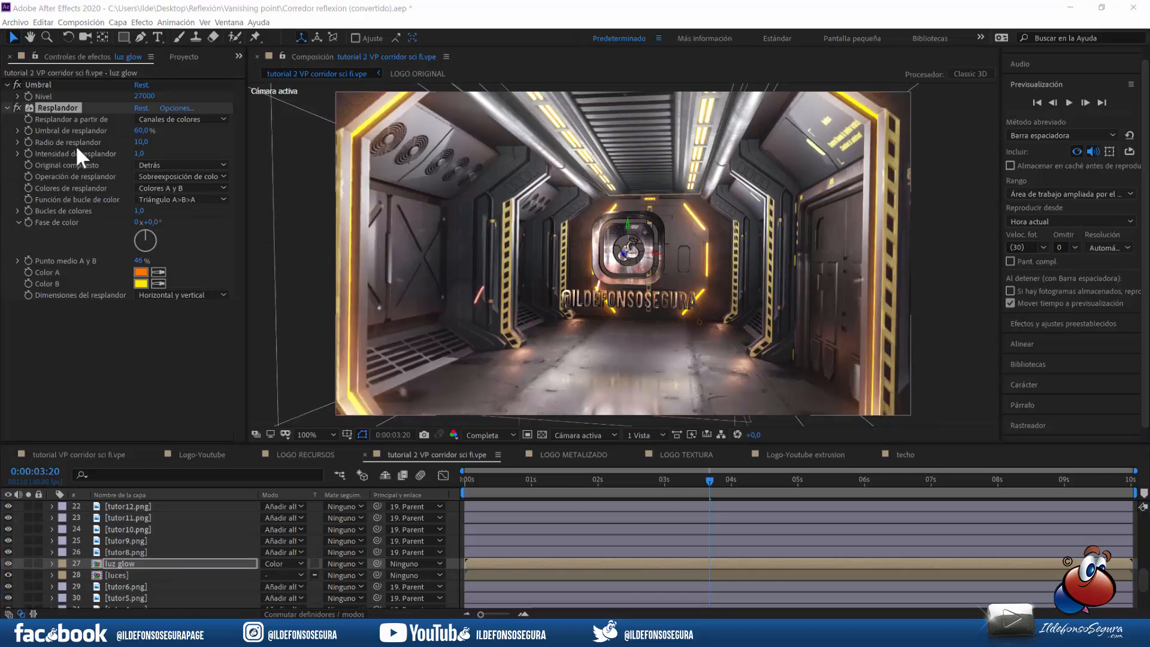
Step: Add the expression wiggle(2,10) to Radio de resplandor in luz glow's Resplandor effect
left_click(27, 142, "alt")
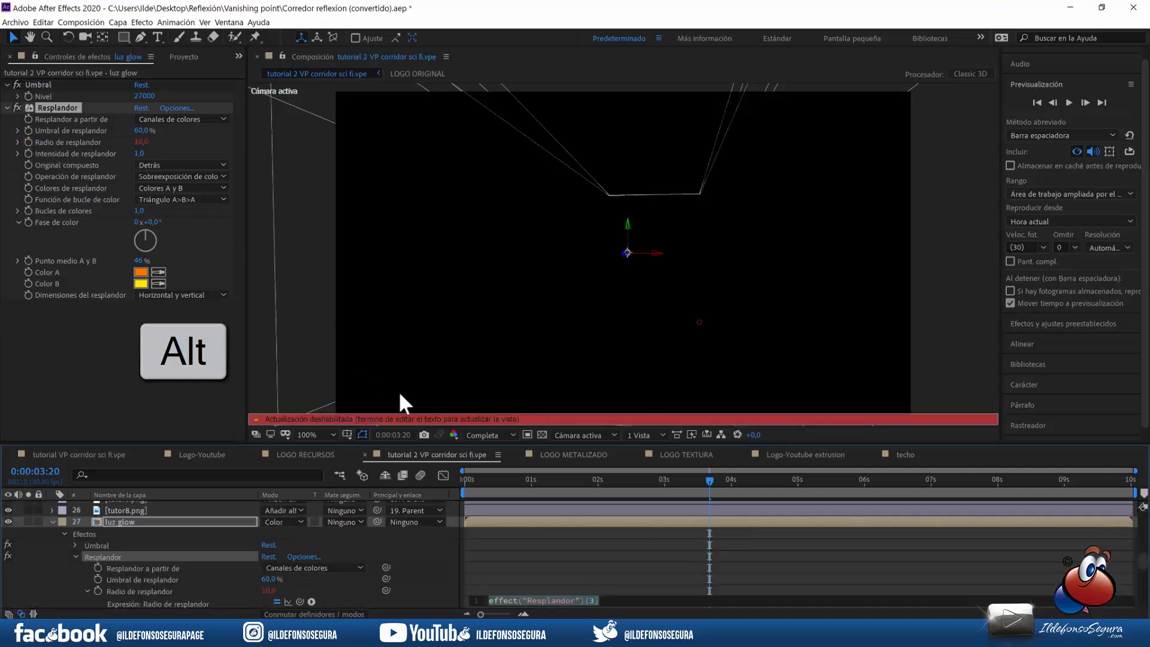
type("w")
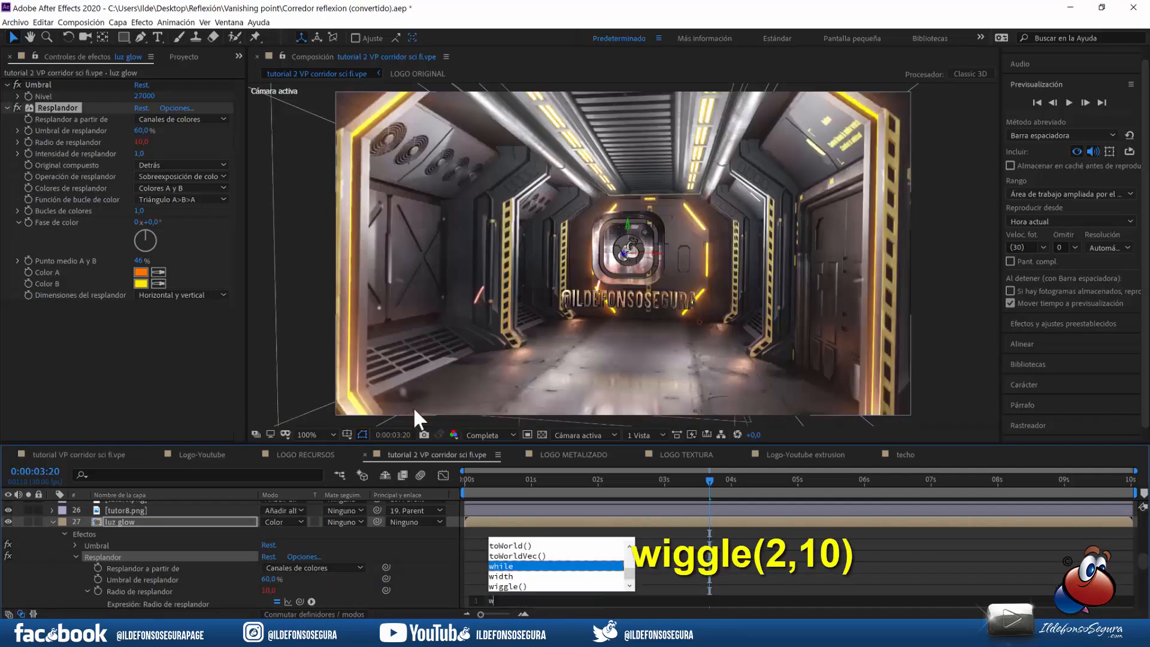
type("iggle")
key("Return")
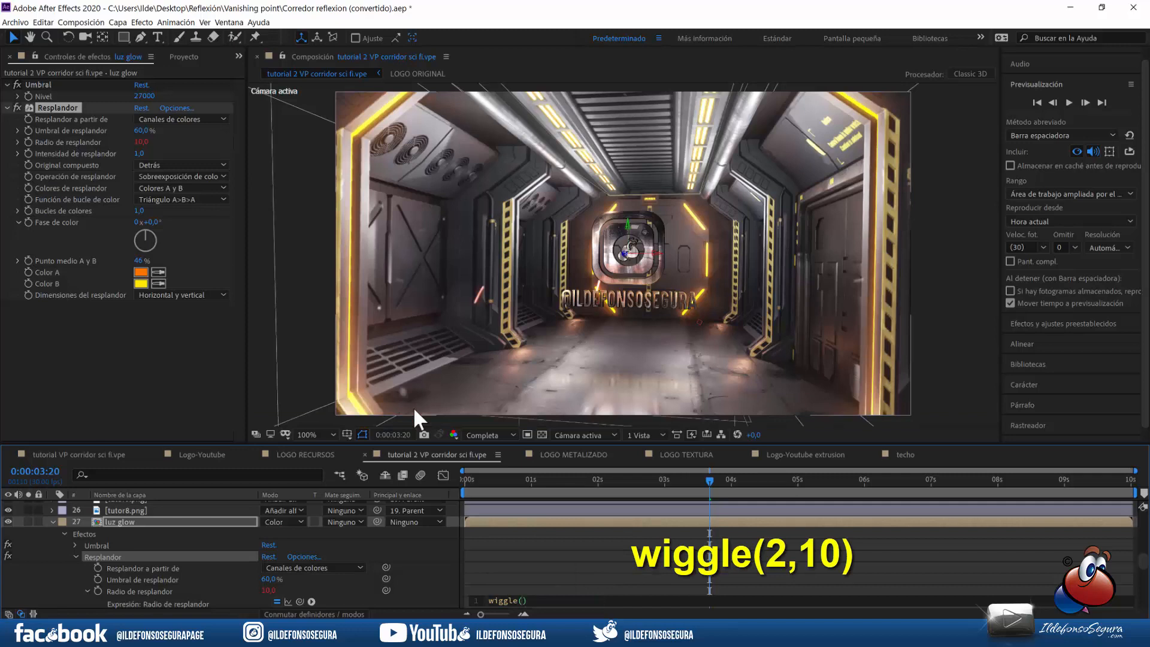
type("2,10")
left_click(506, 542)
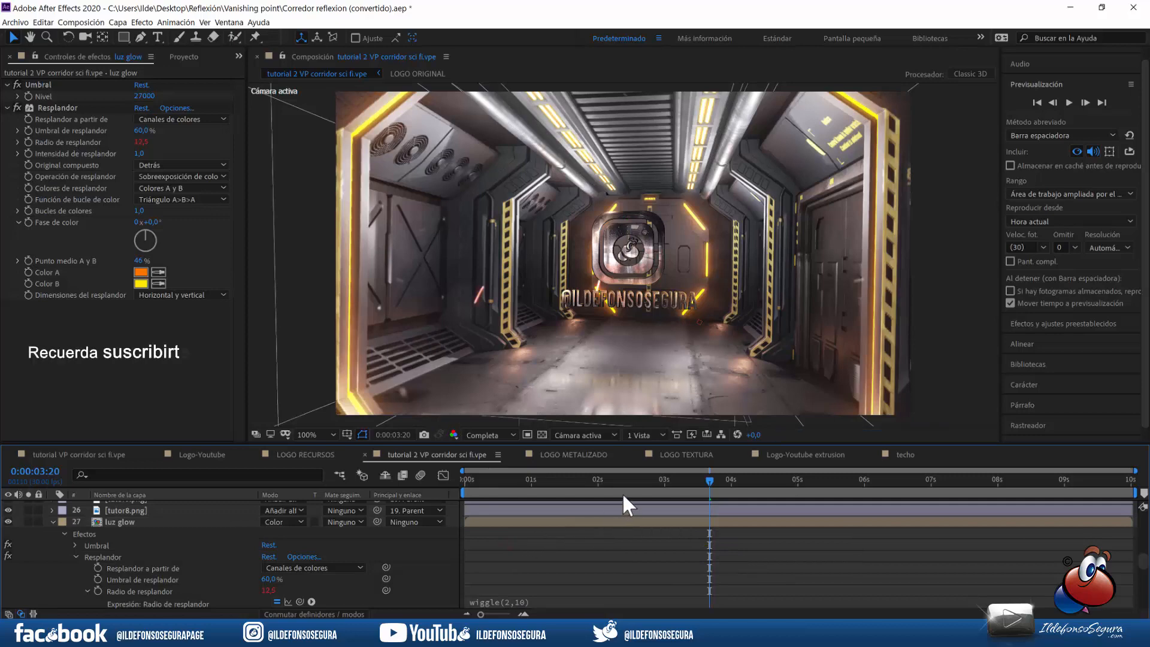
Step: Play back the corridor animation from the start and collapse the luz glow layer's properties
left_click_drag(545, 480, 317, 483)
key("space")
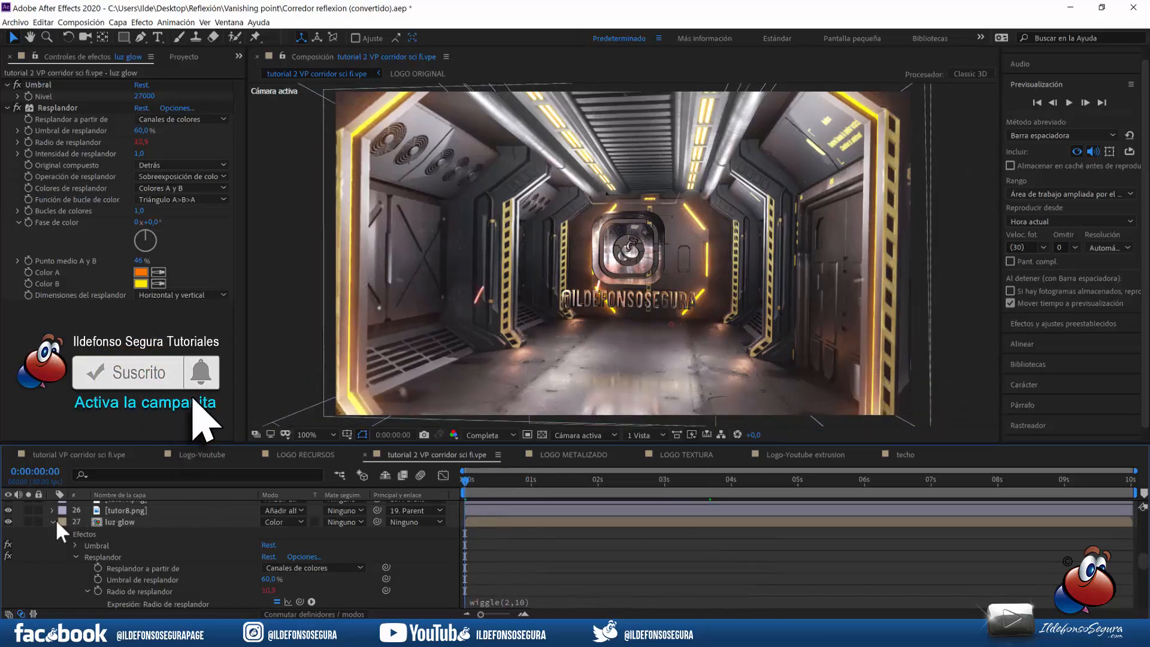
left_click(52, 521)
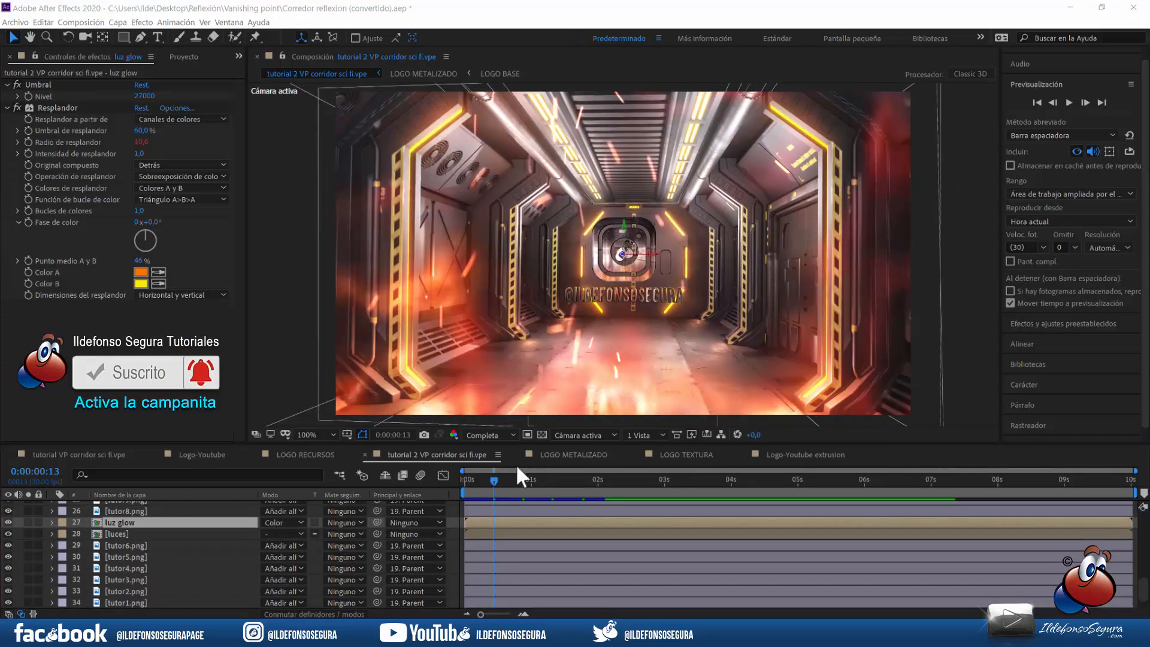
Step: Replace the Instagram logo layer in the LOGO BASE composition with Logo-Youtube vertical.png and check the result in the corridor composition
left_click(544, 454)
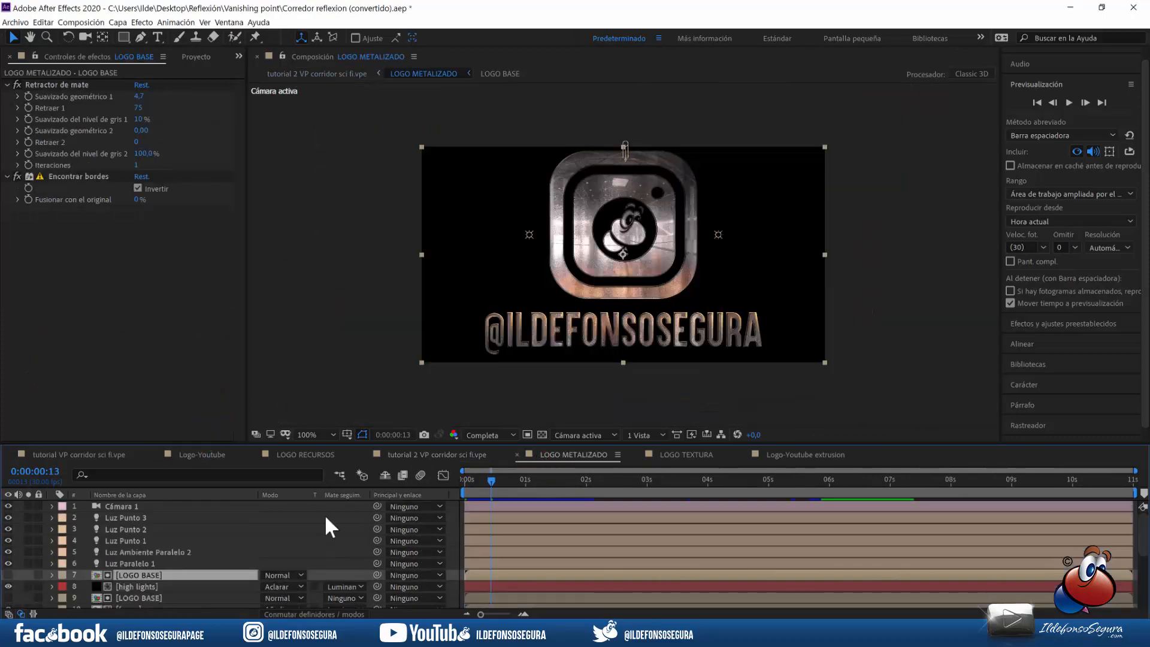
double_click(150, 576)
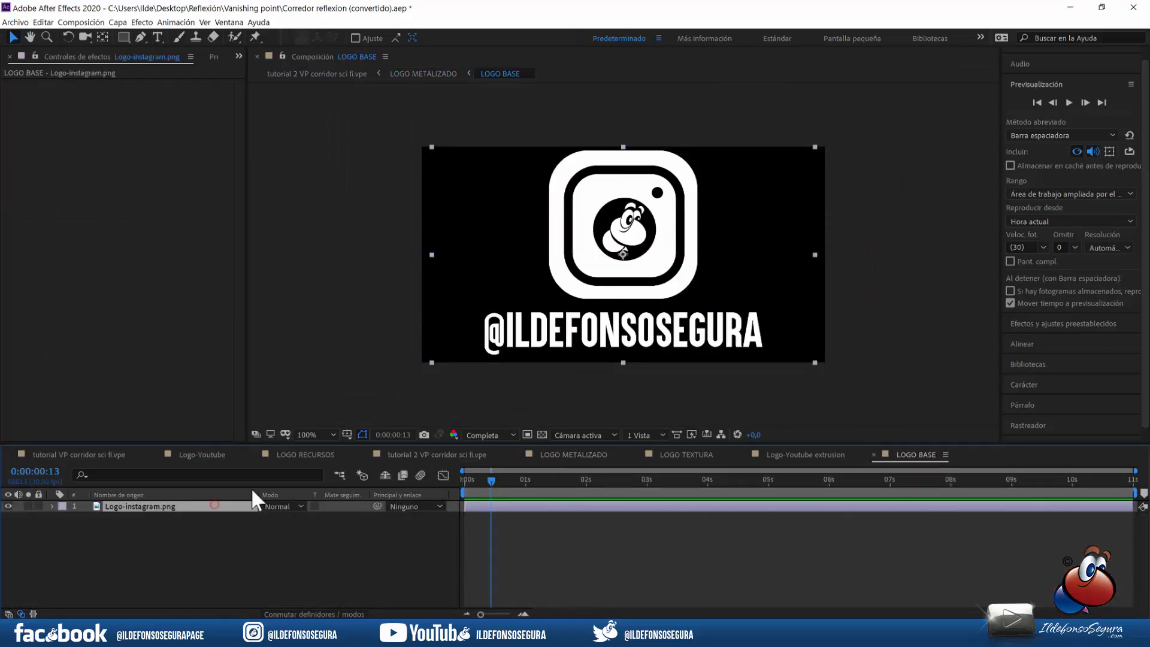
left_click(213, 56)
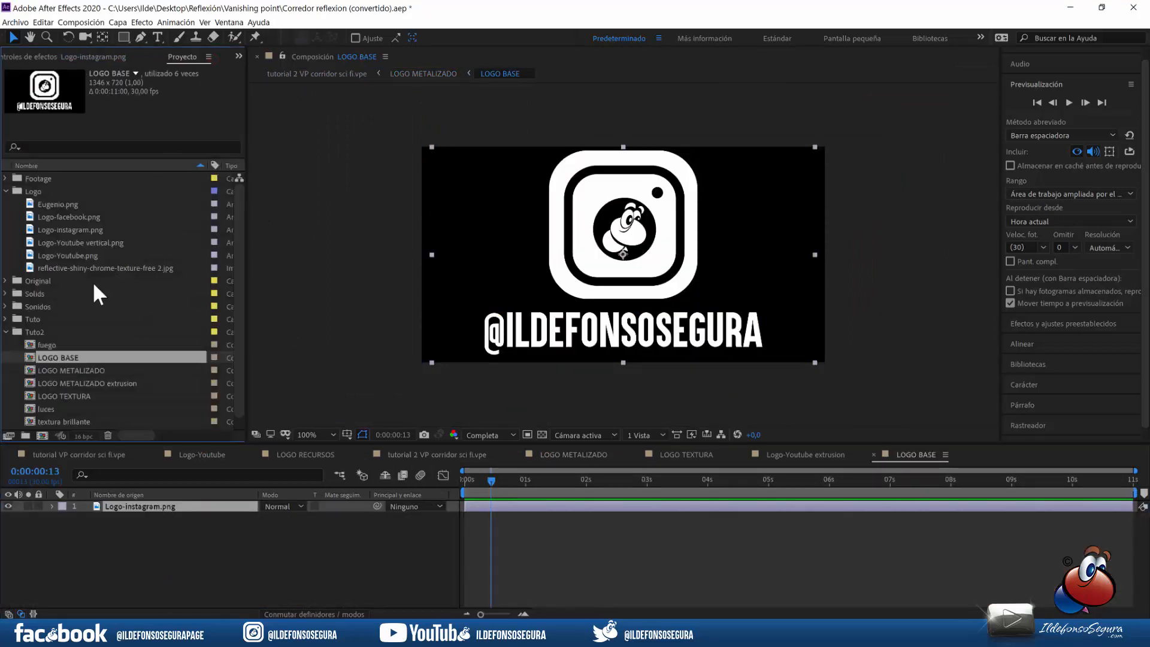
left_click(78, 242)
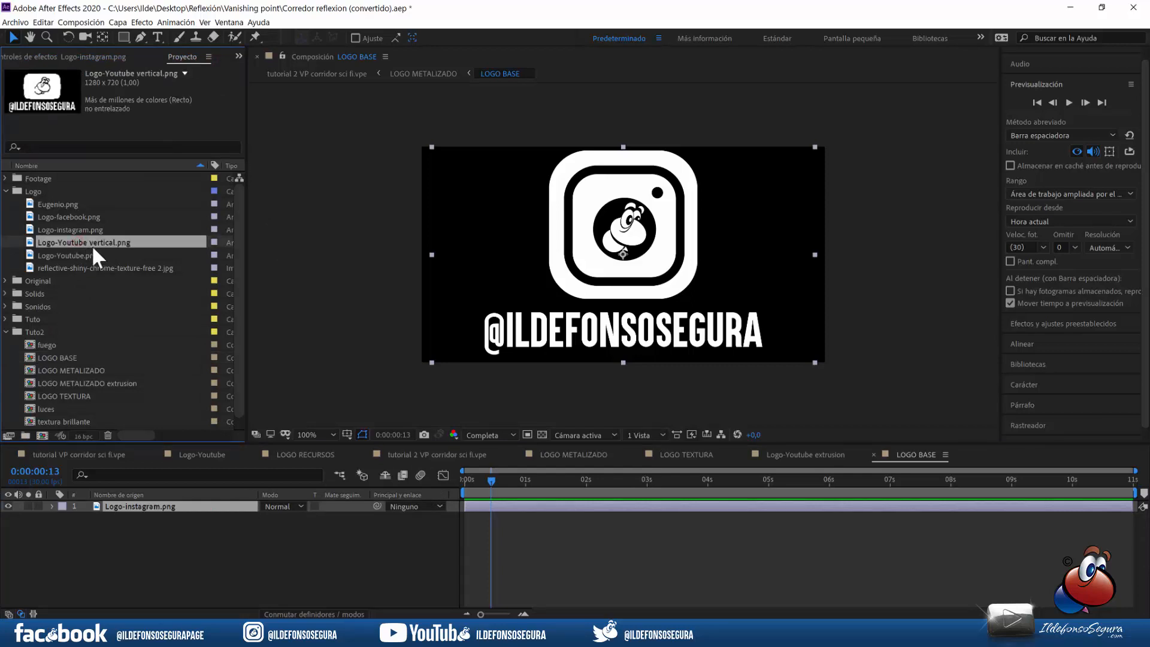
key("alt")
left_click_drag(91, 242, 142, 504)
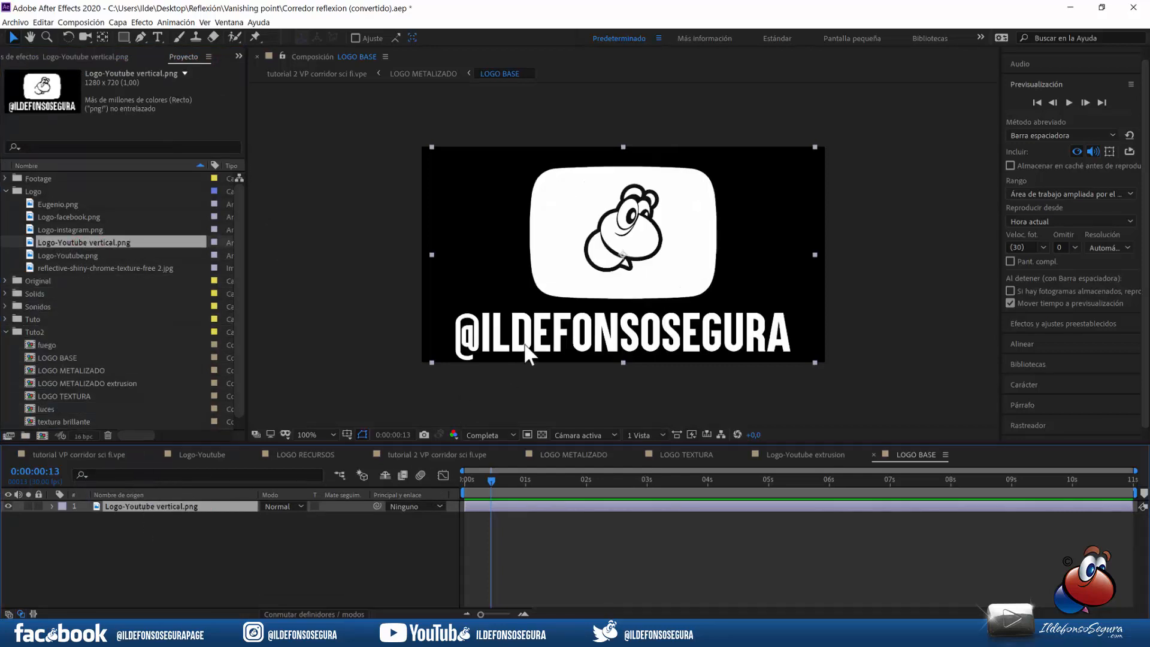
left_click(569, 455)
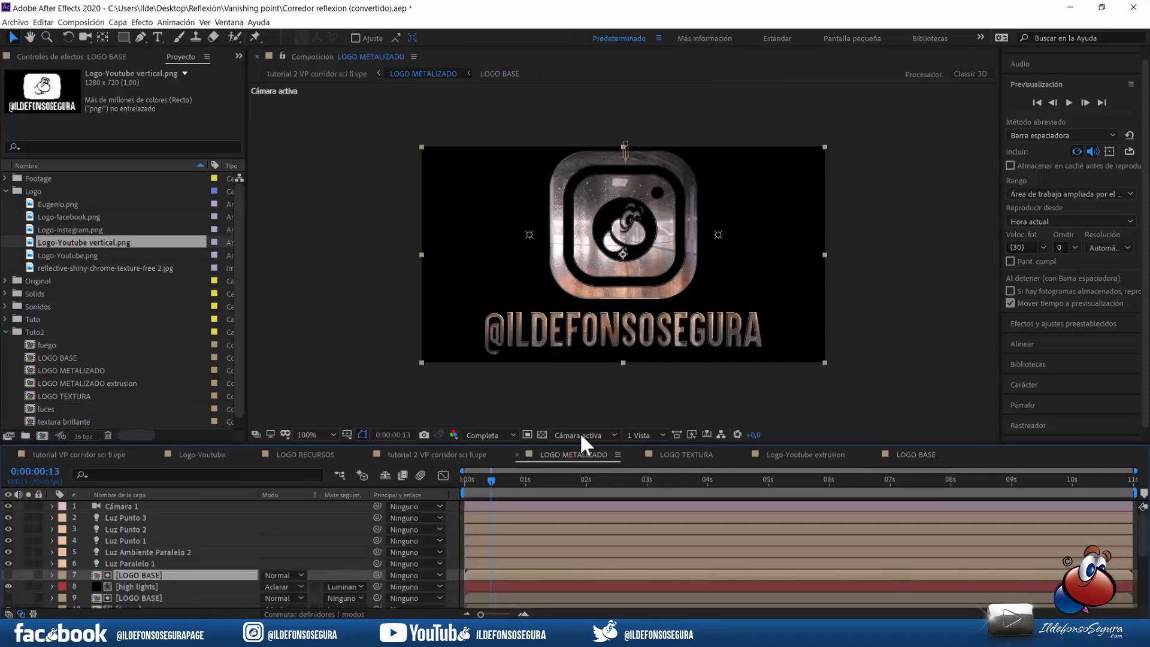
left_click(443, 453)
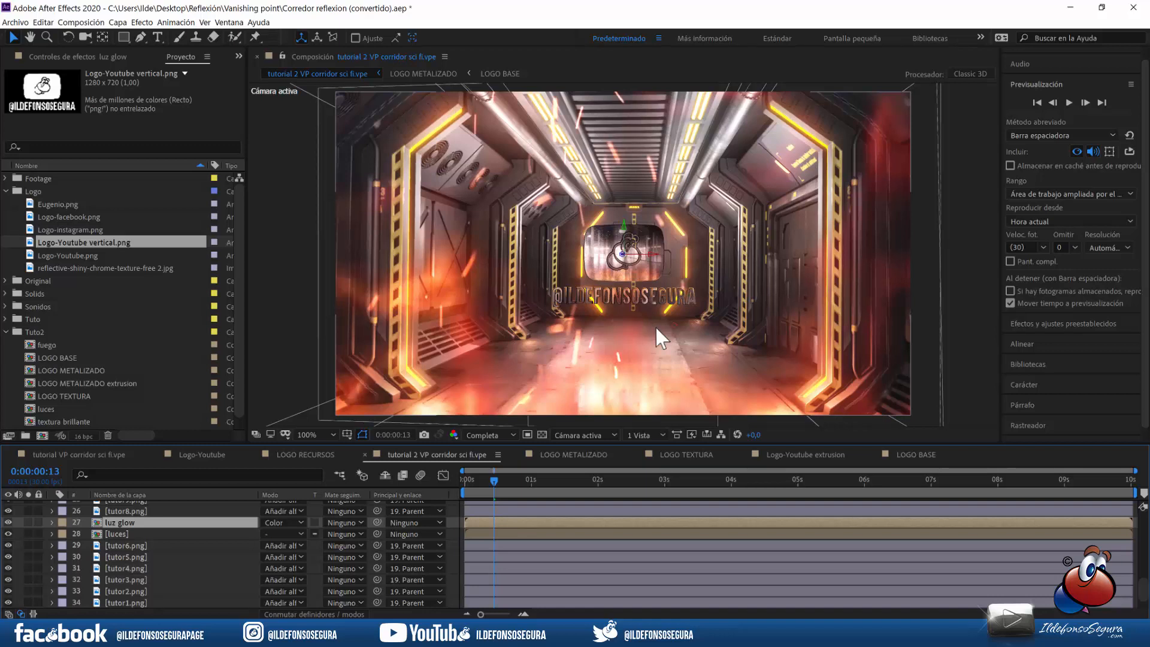
Step: Undo the logo replacement in LOGO BASE, and close that composition to return to the tutorial 2 VP corridor composition
left_click(897, 454)
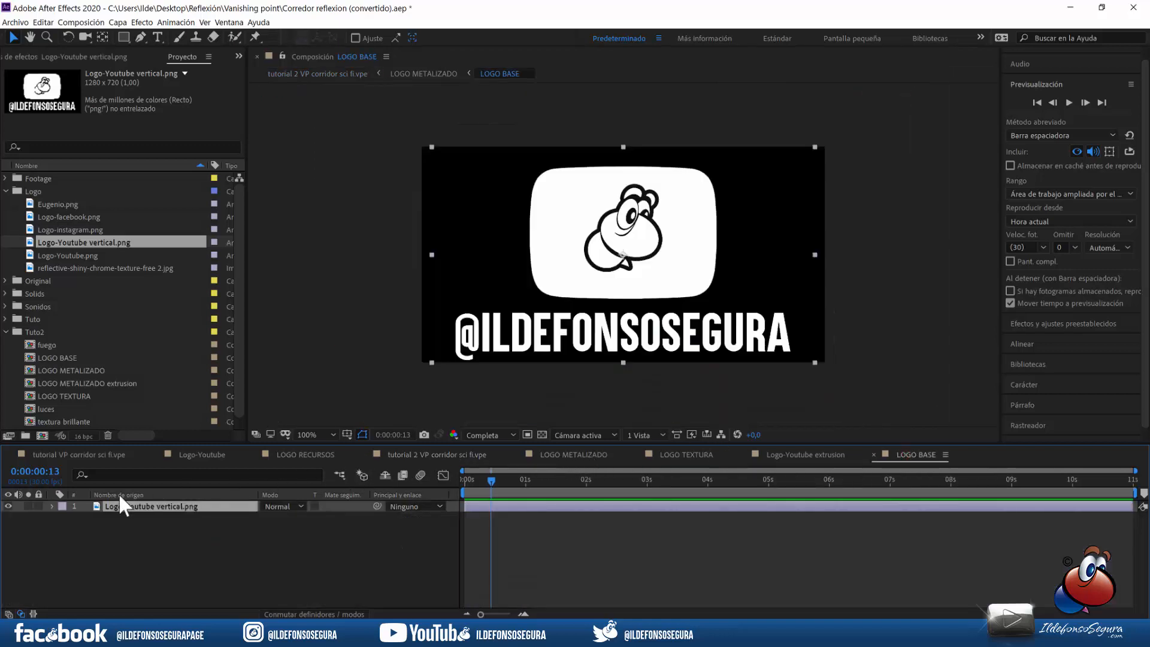
key("ctrl+z")
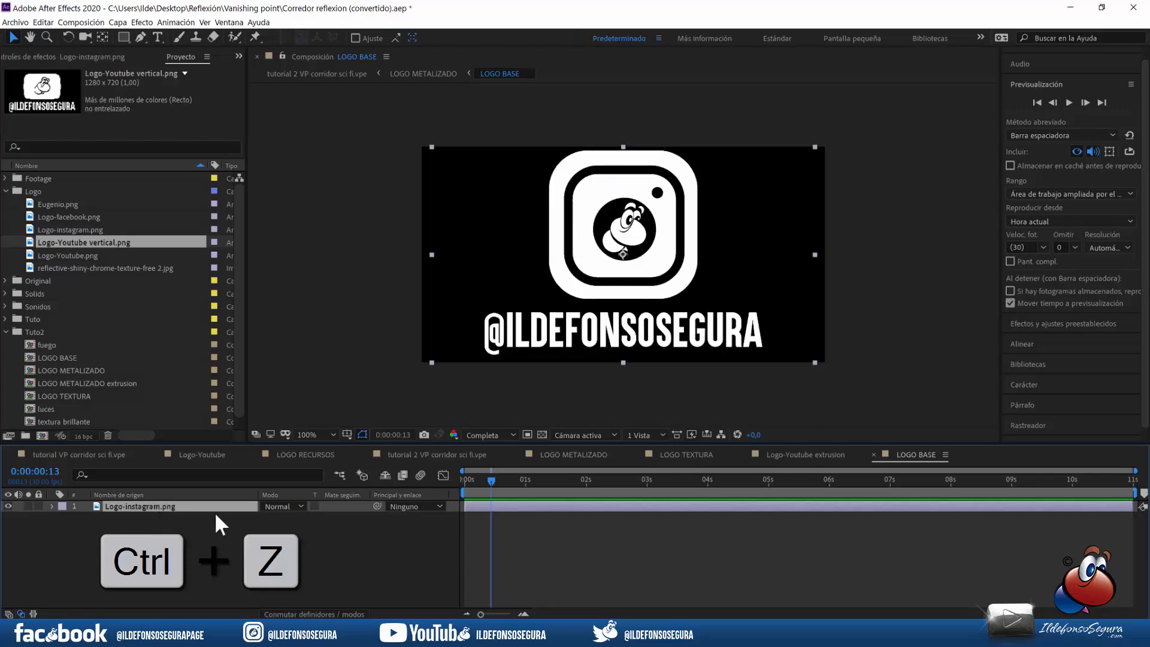
left_click(872, 455)
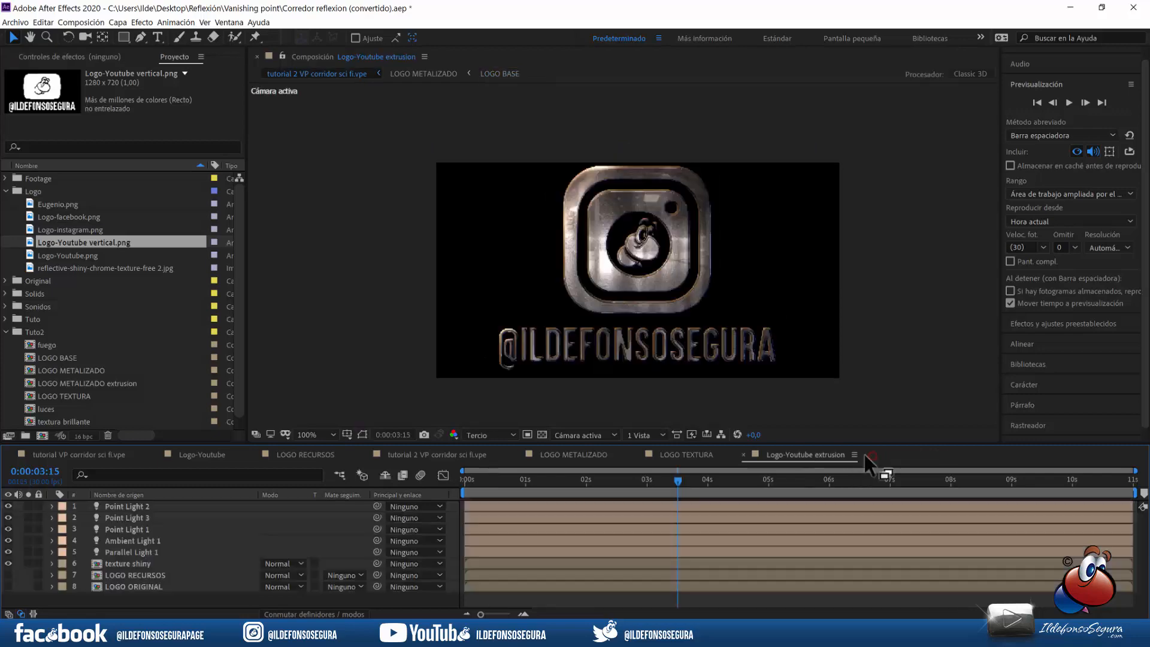
left_click(473, 454)
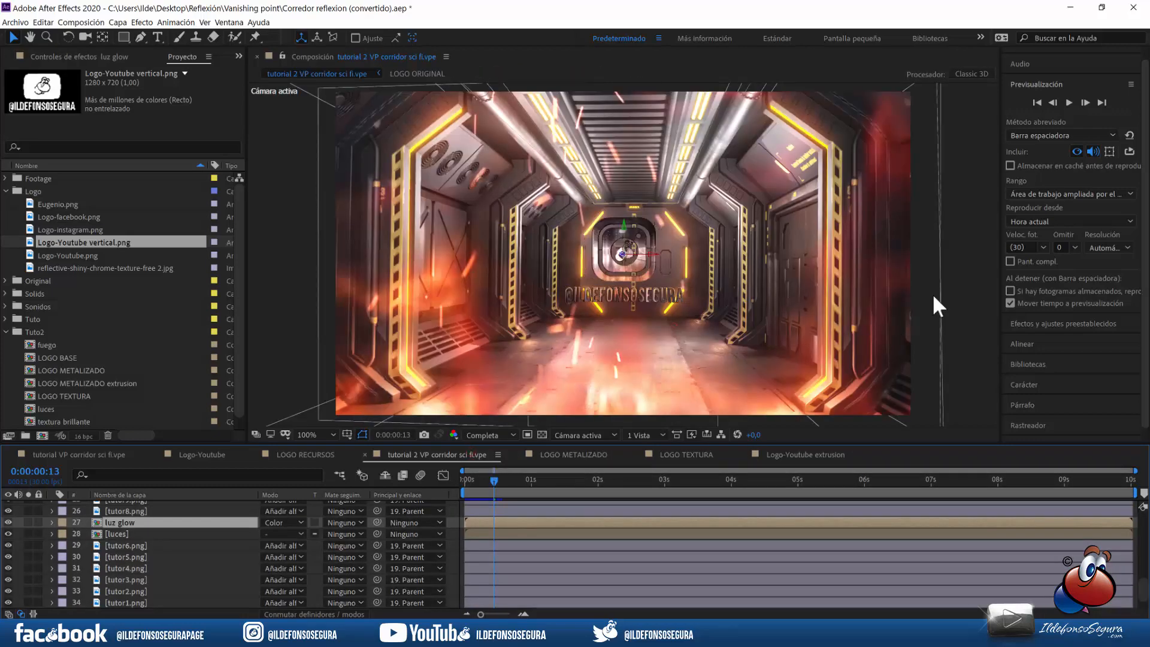